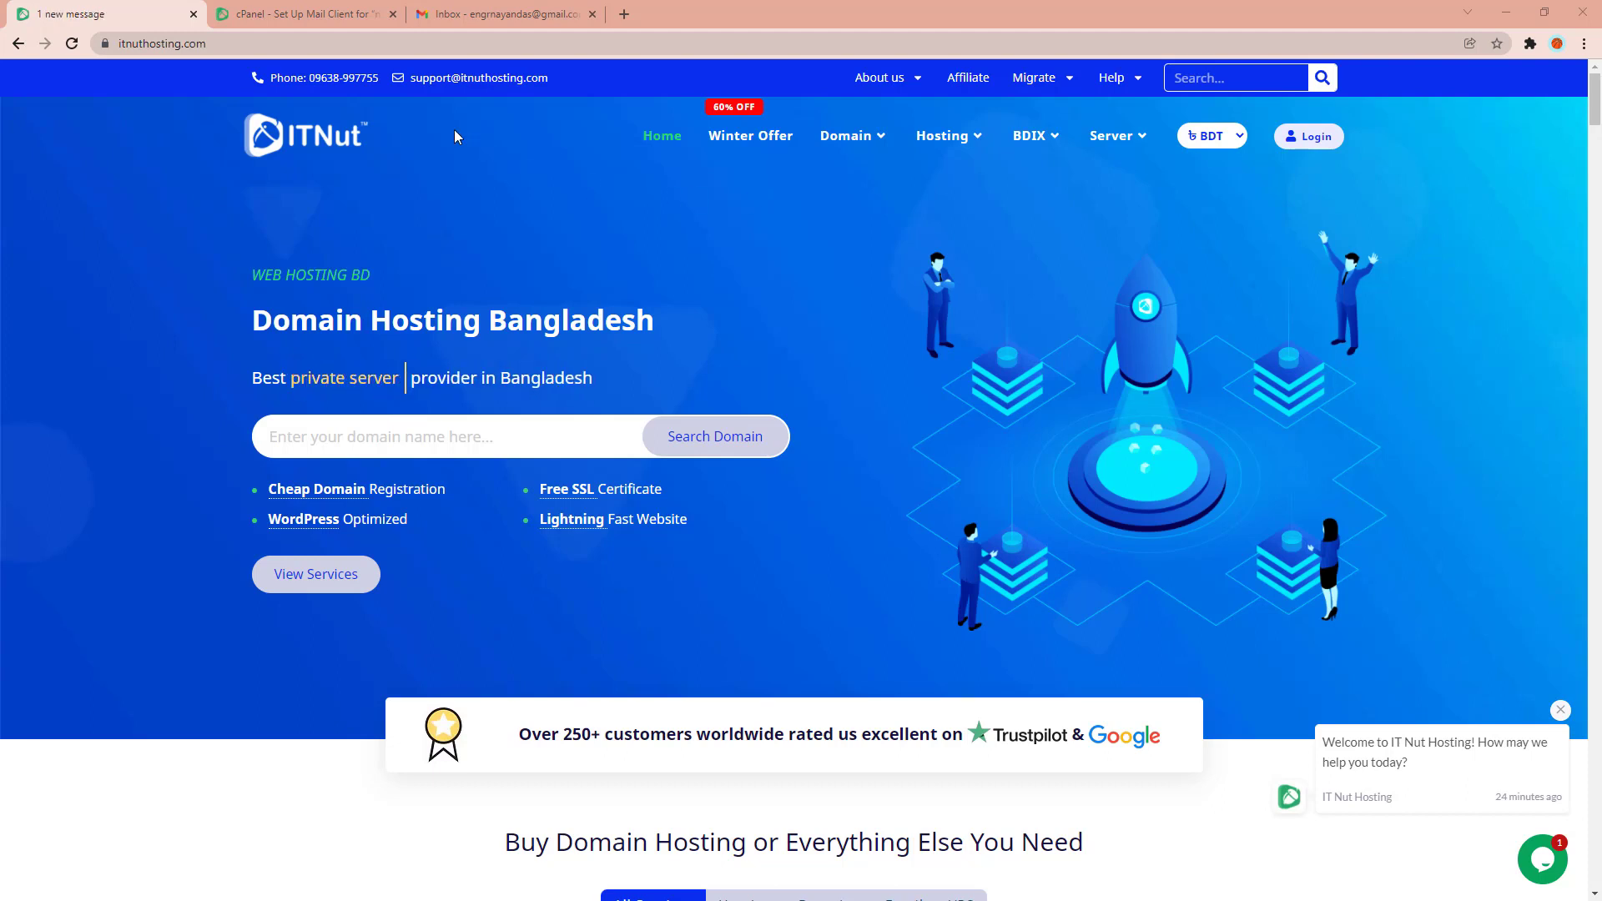
Switch to the browser tab with the ITNut hosting account's cPanel dashboard.
click(260, 16)
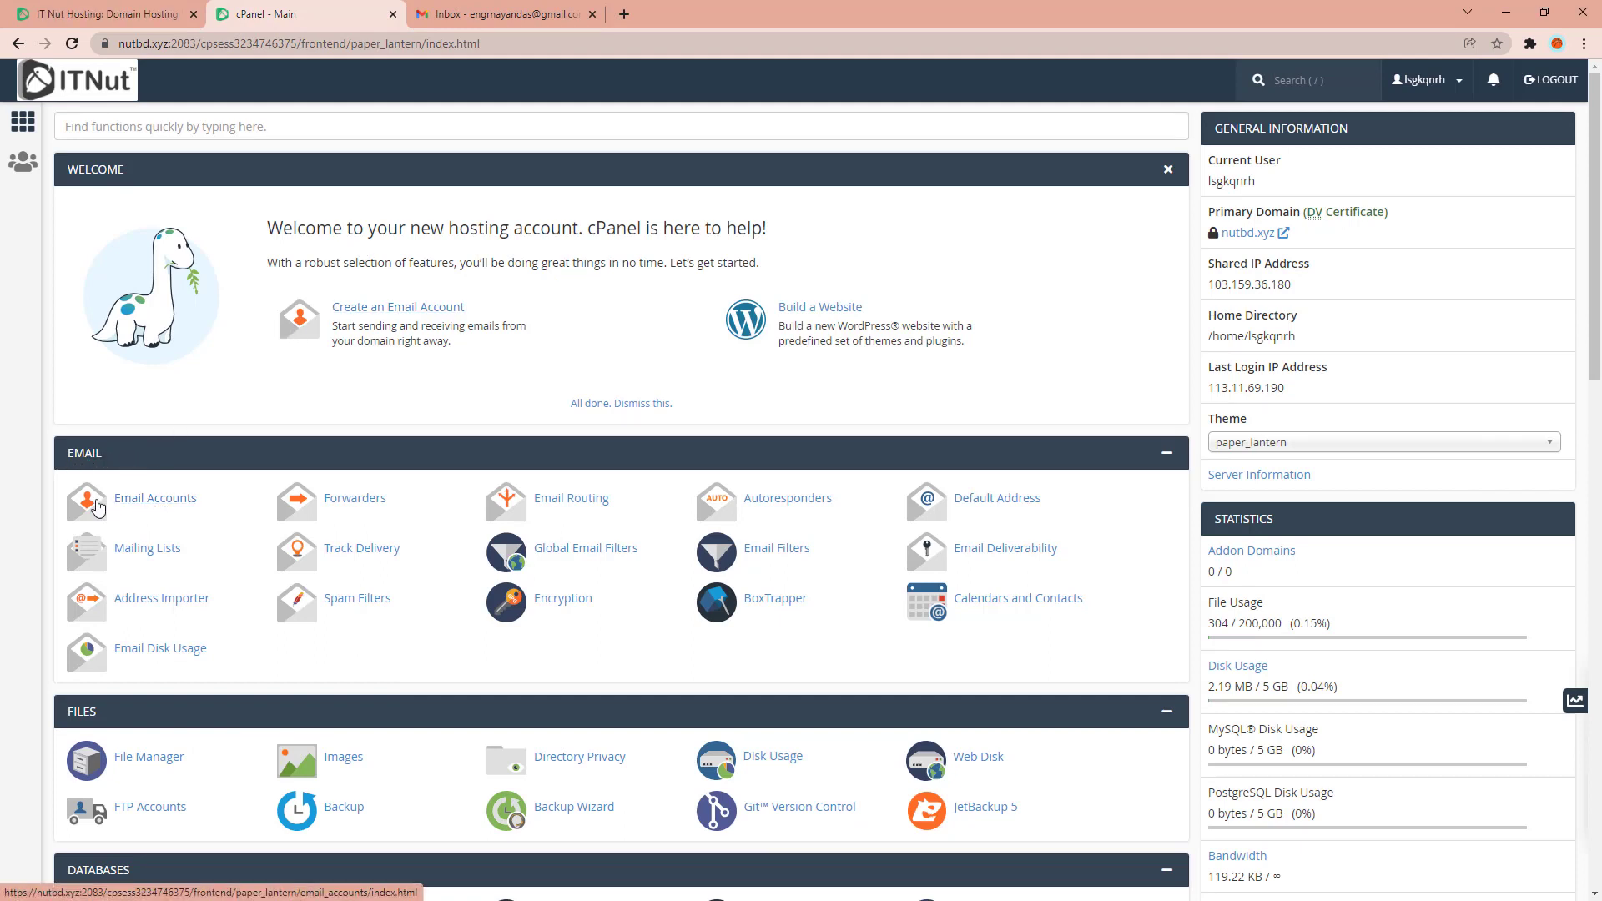
Open Email Accounts and start creating a new mailbox on nutbd.xyz.
click(99, 507)
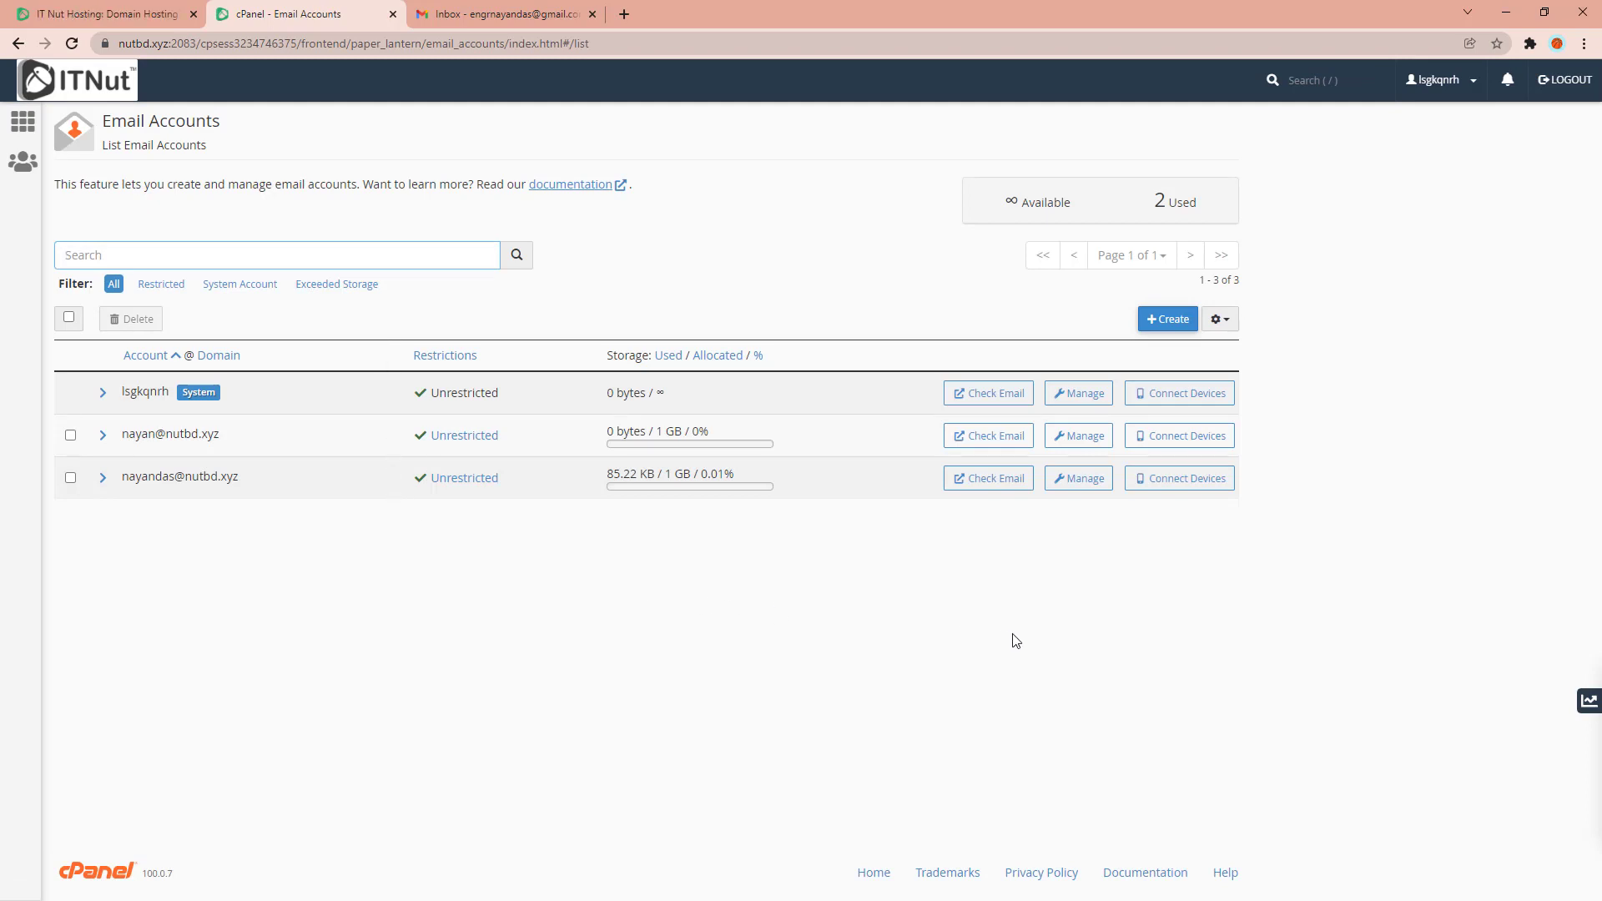
click(1177, 324)
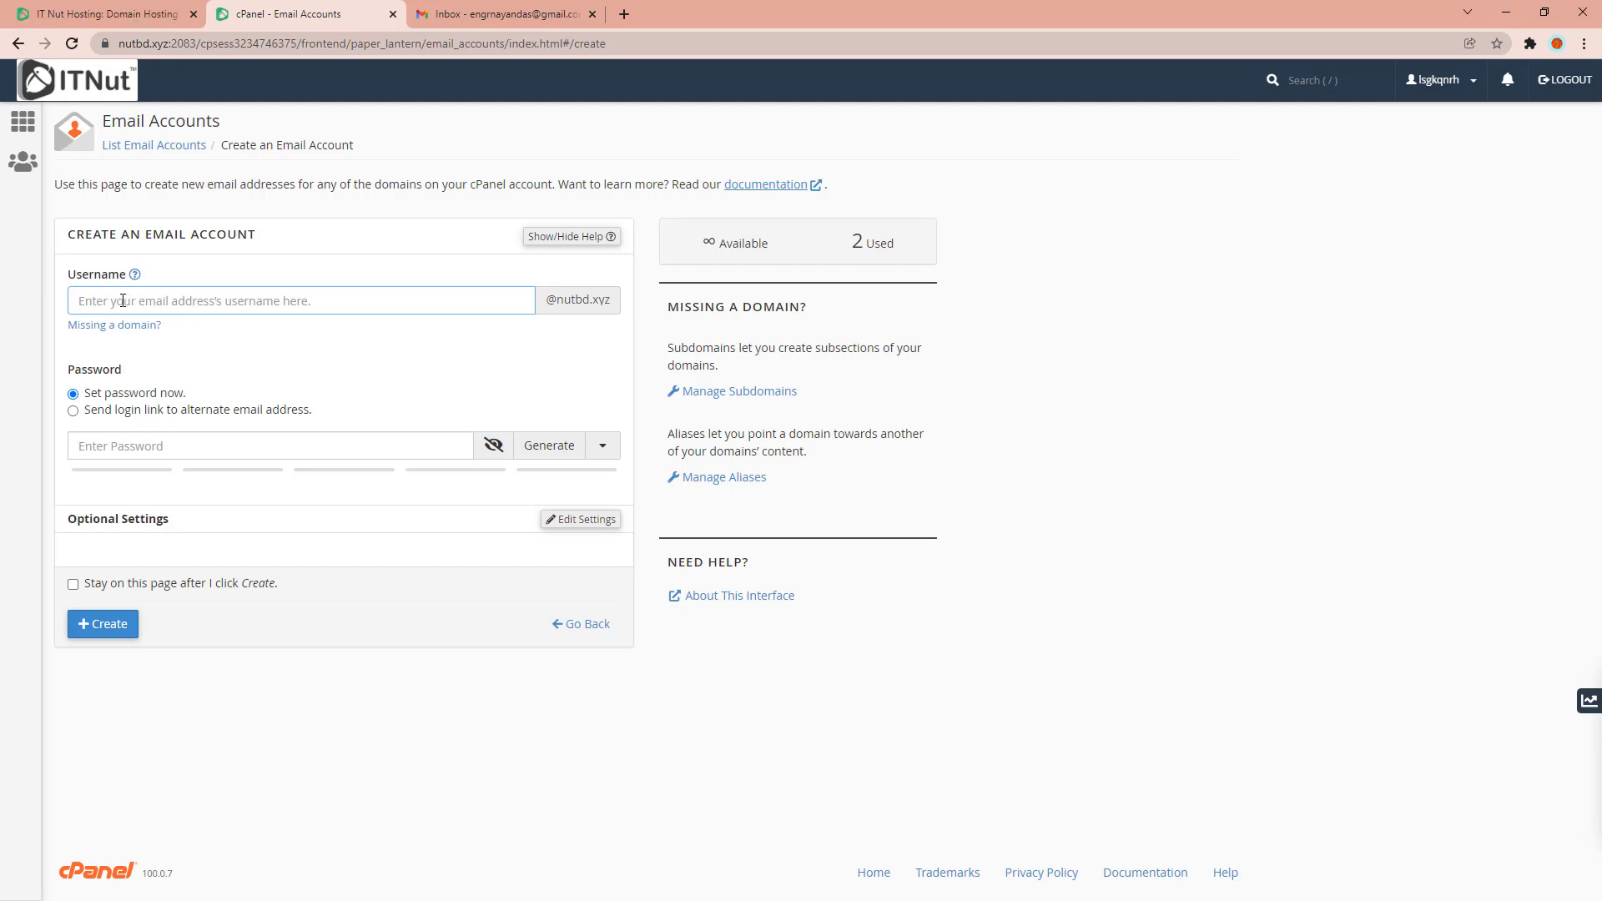
double_click(123, 300)
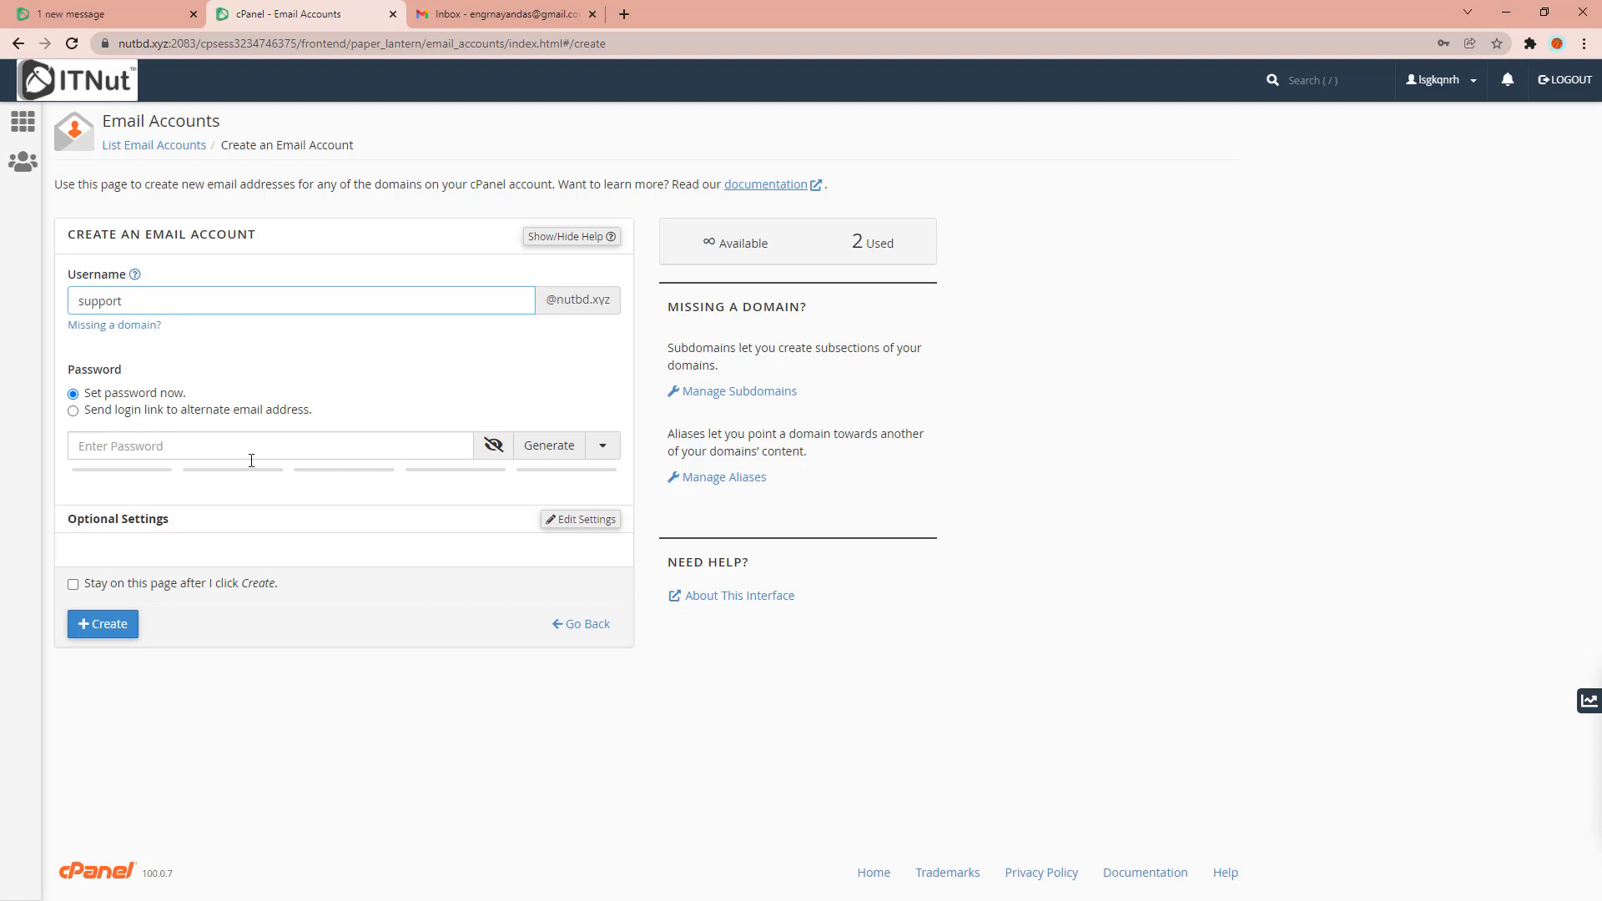
click(549, 453)
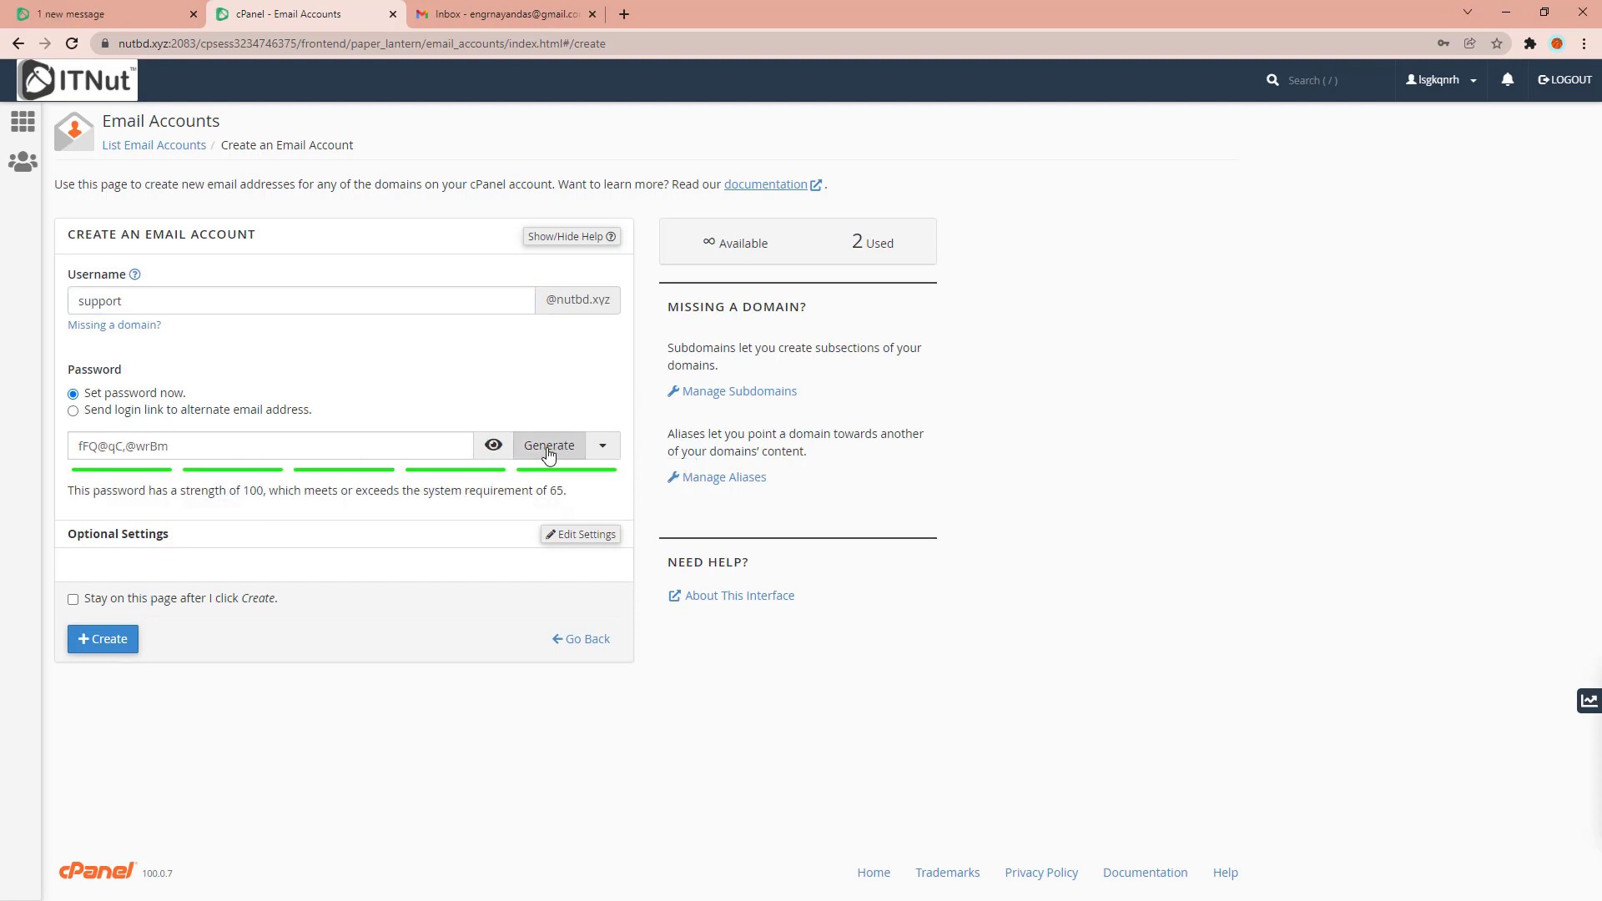
click(549, 453)
drag(175, 446, 63, 464)
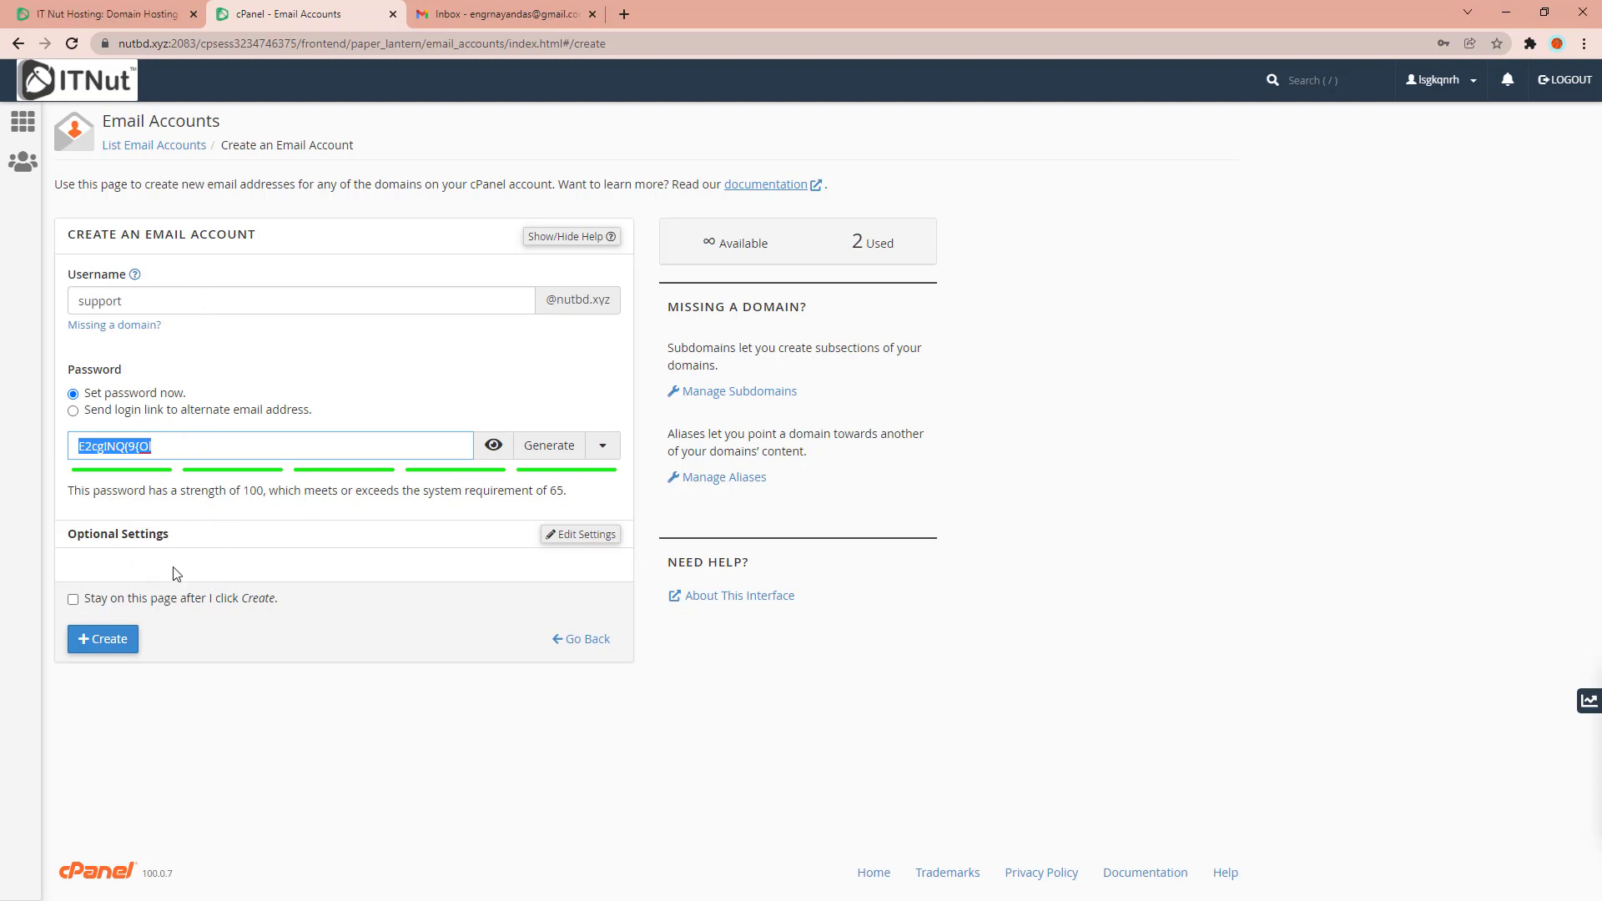
click(98, 648)
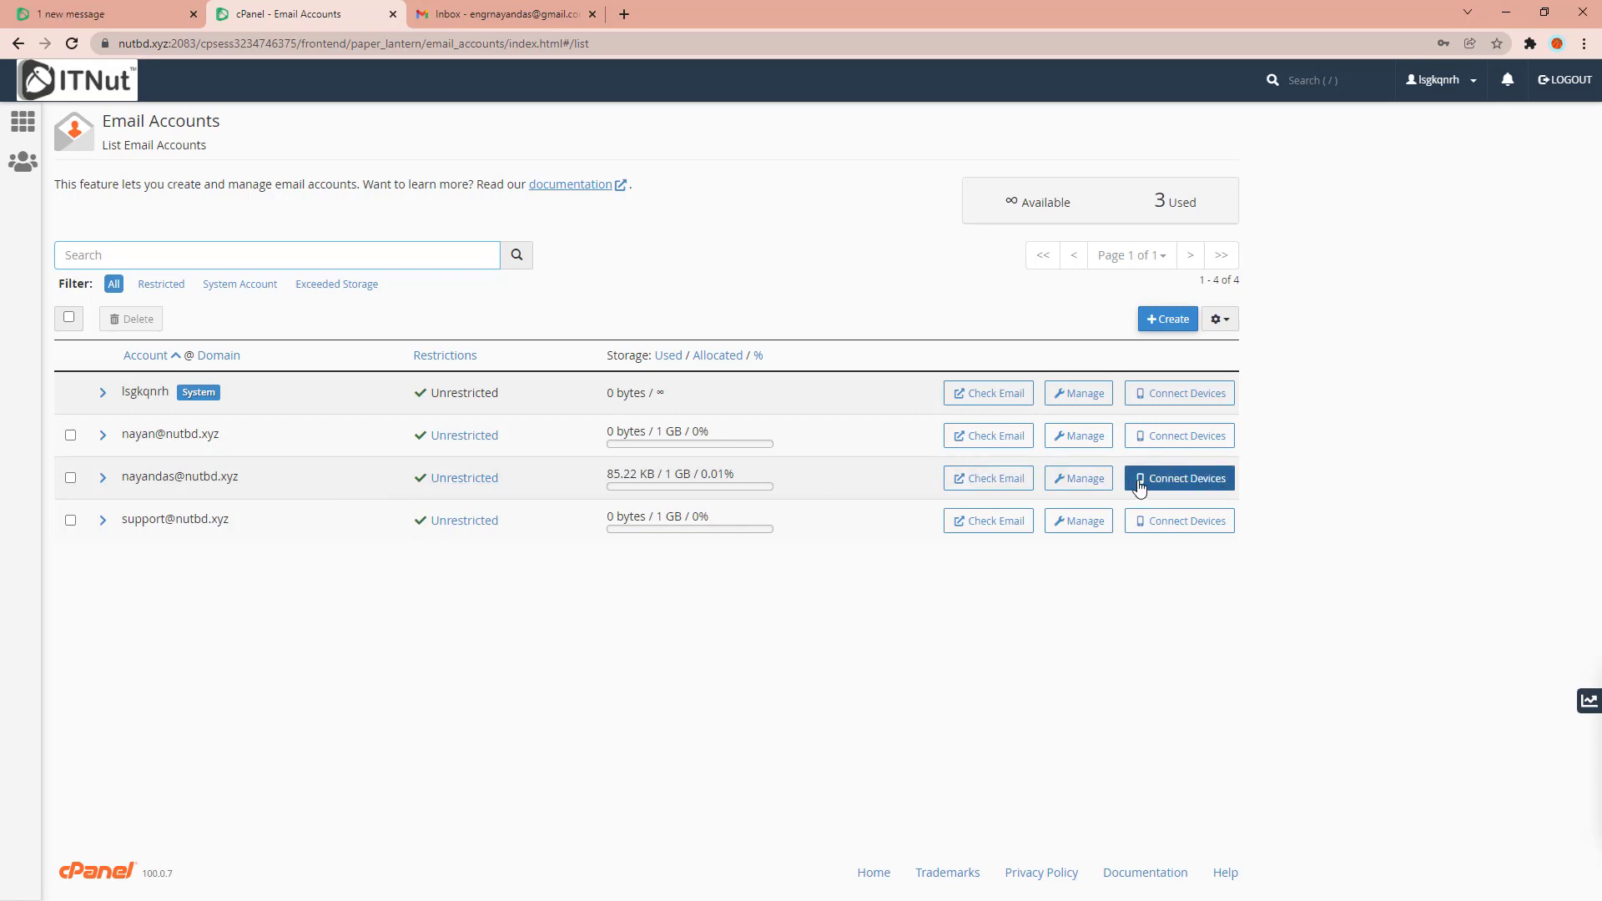
click(1185, 521)
scroll(1084, 540, down, 2)
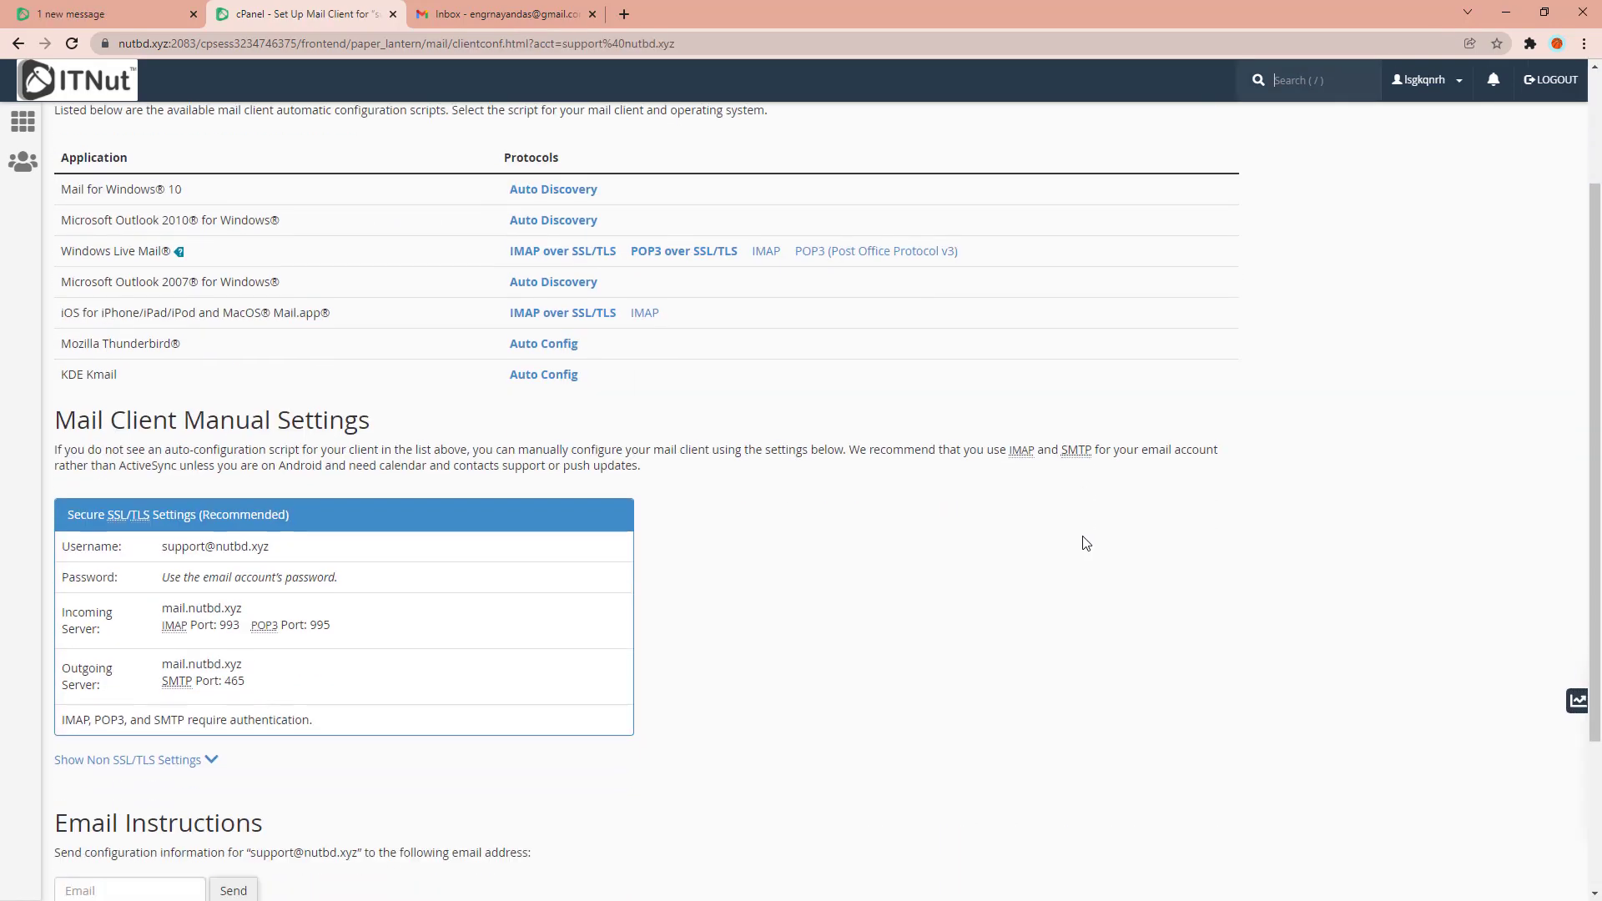
scroll(1087, 544, down, 2)
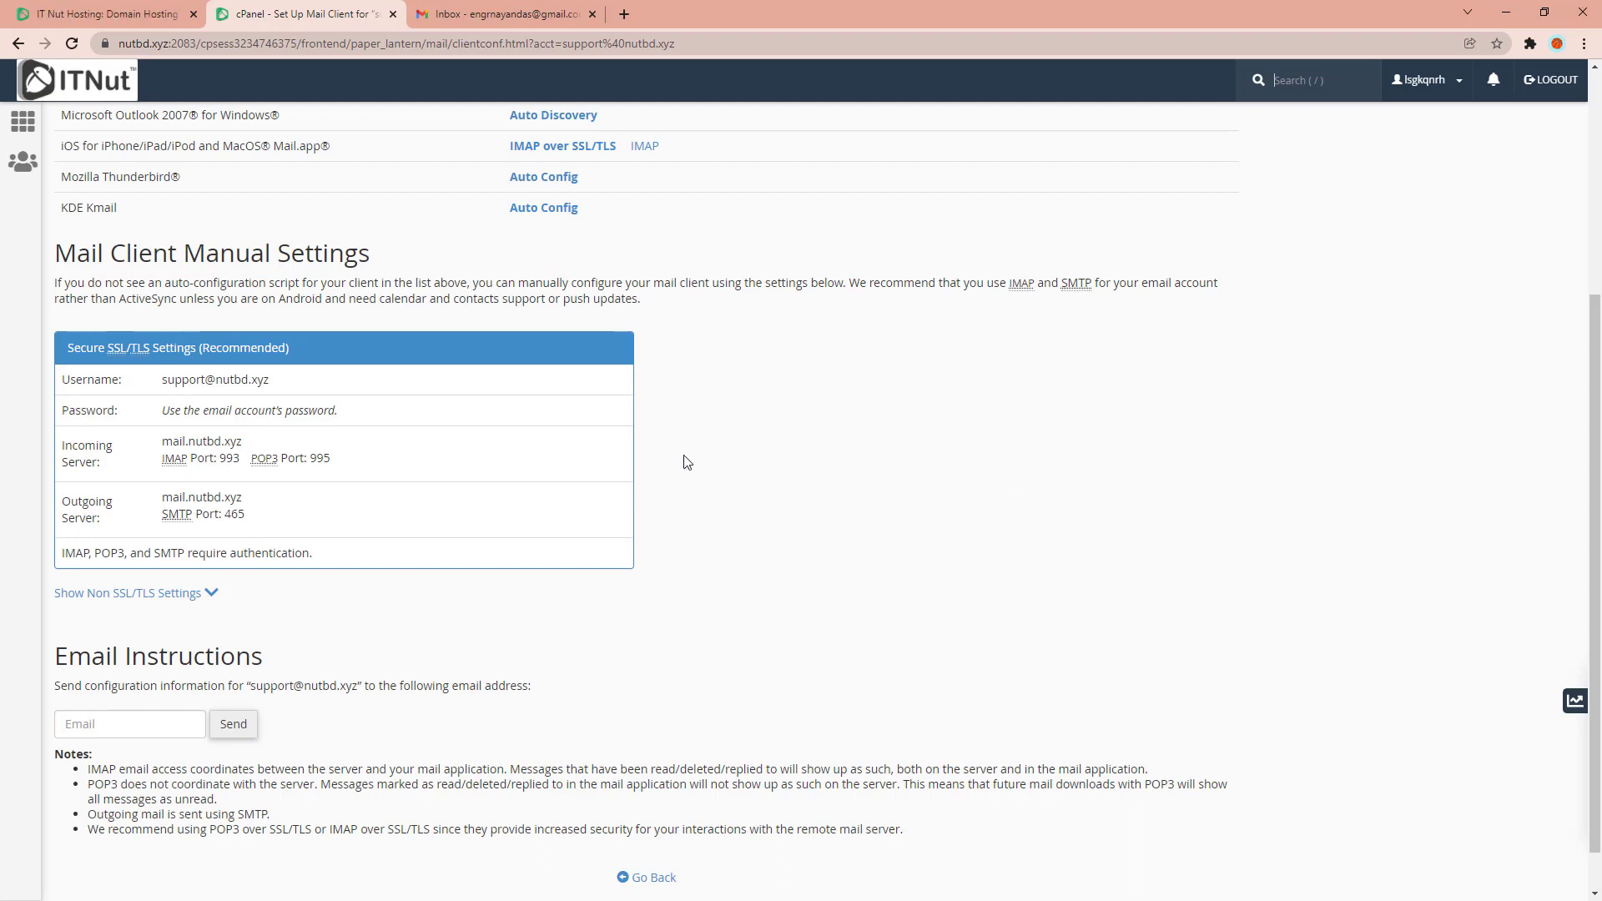
click(478, 14)
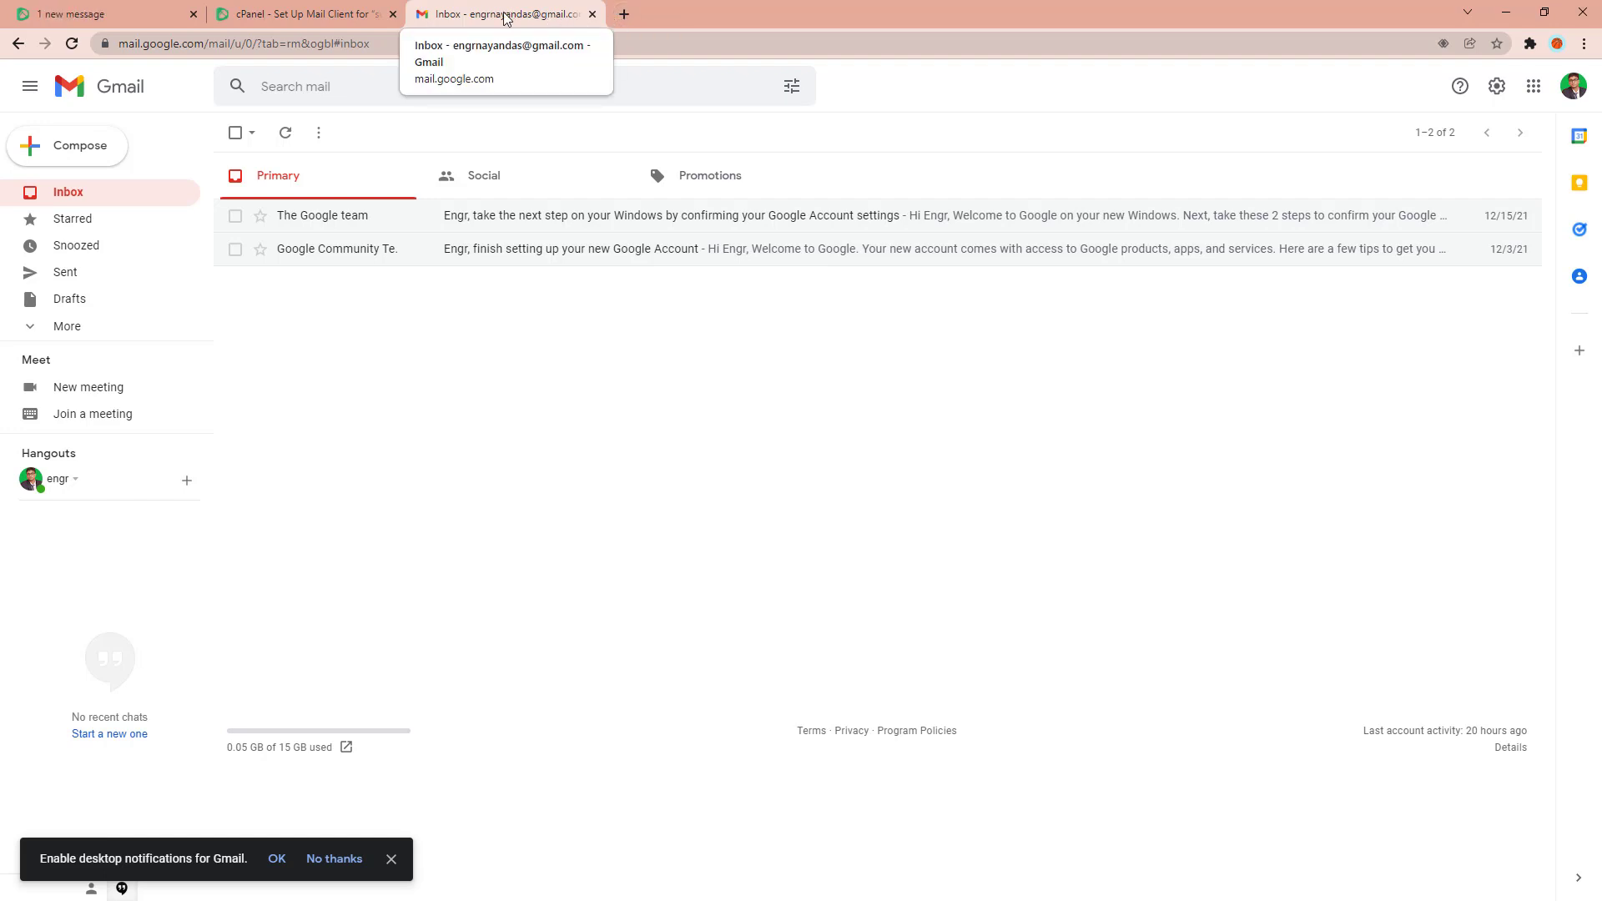
Go to Gmail's Accounts and Import settings and choose Add a mail account.
click(1496, 87)
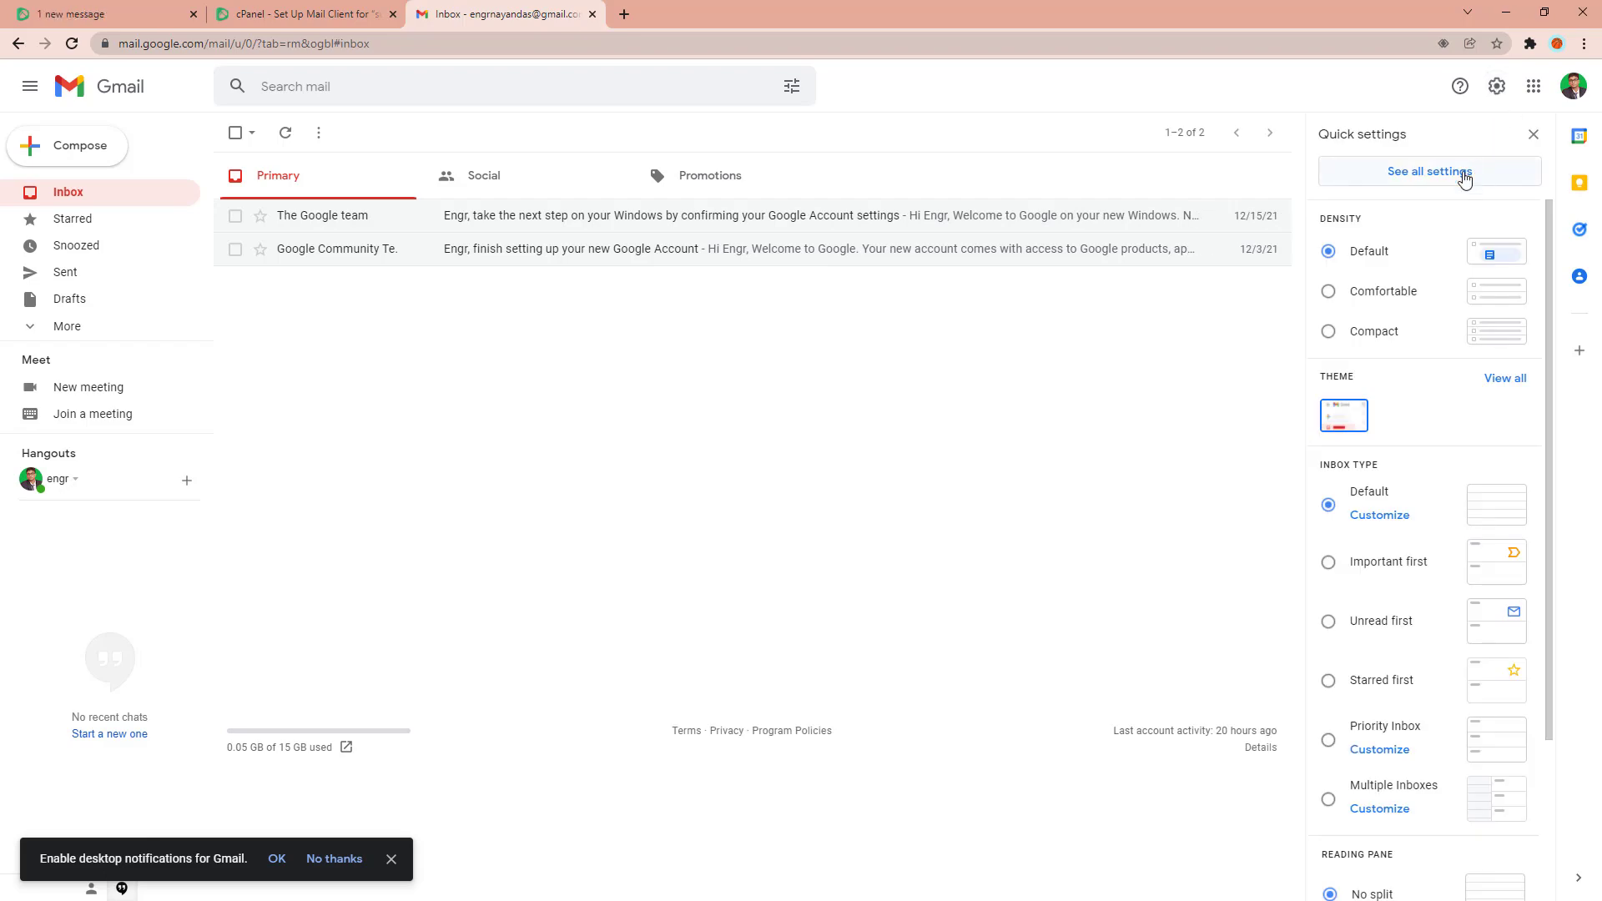
click(1433, 177)
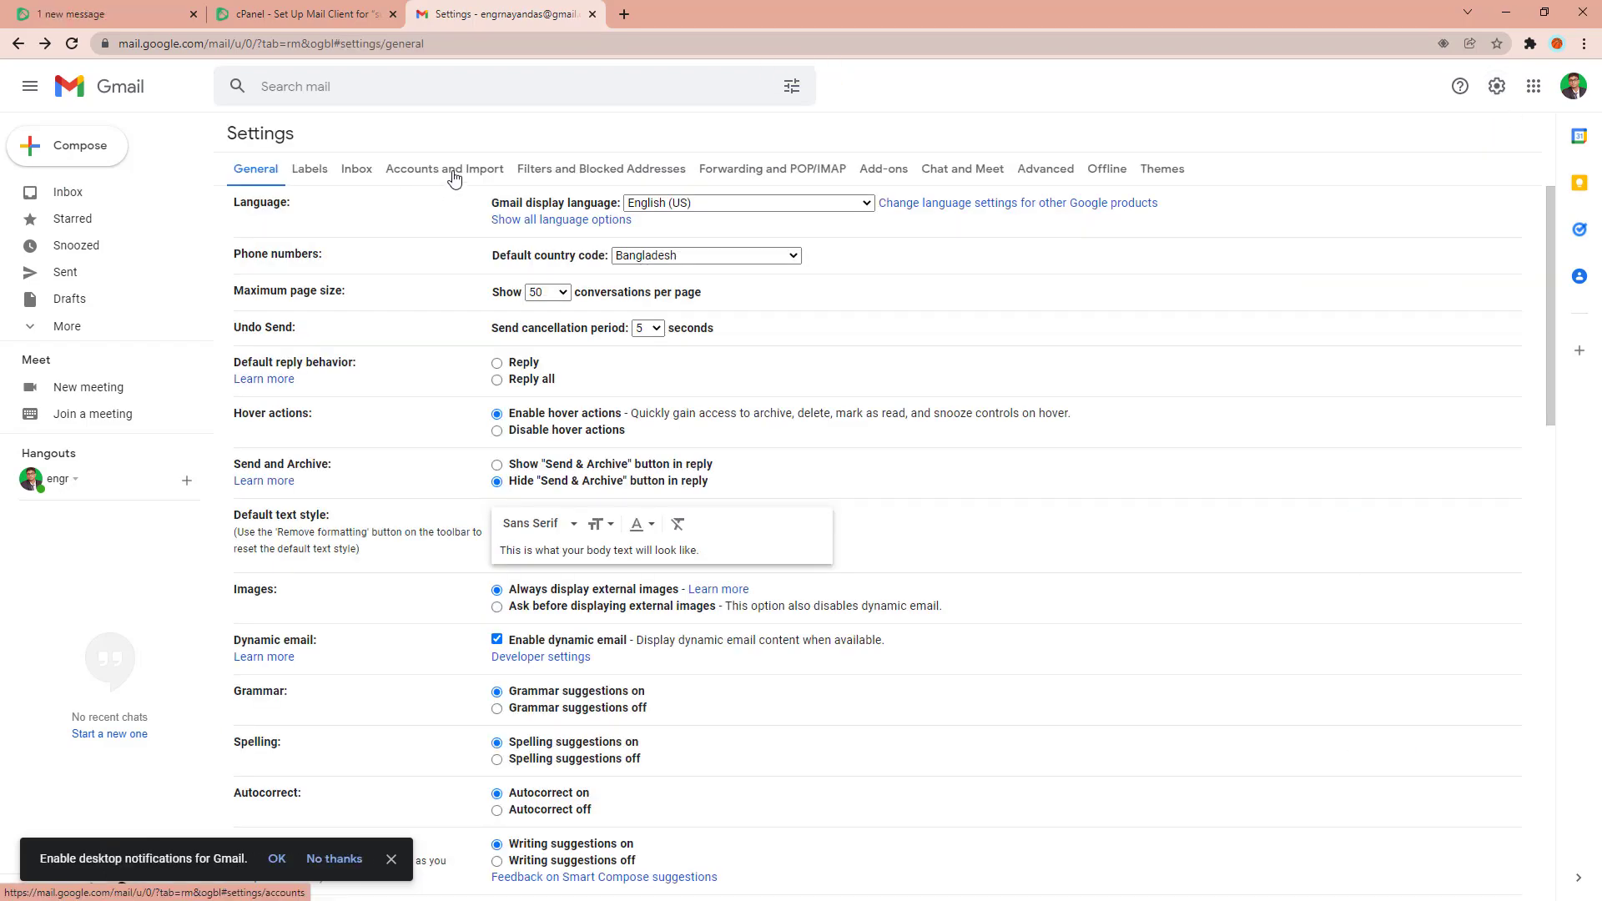
click(454, 172)
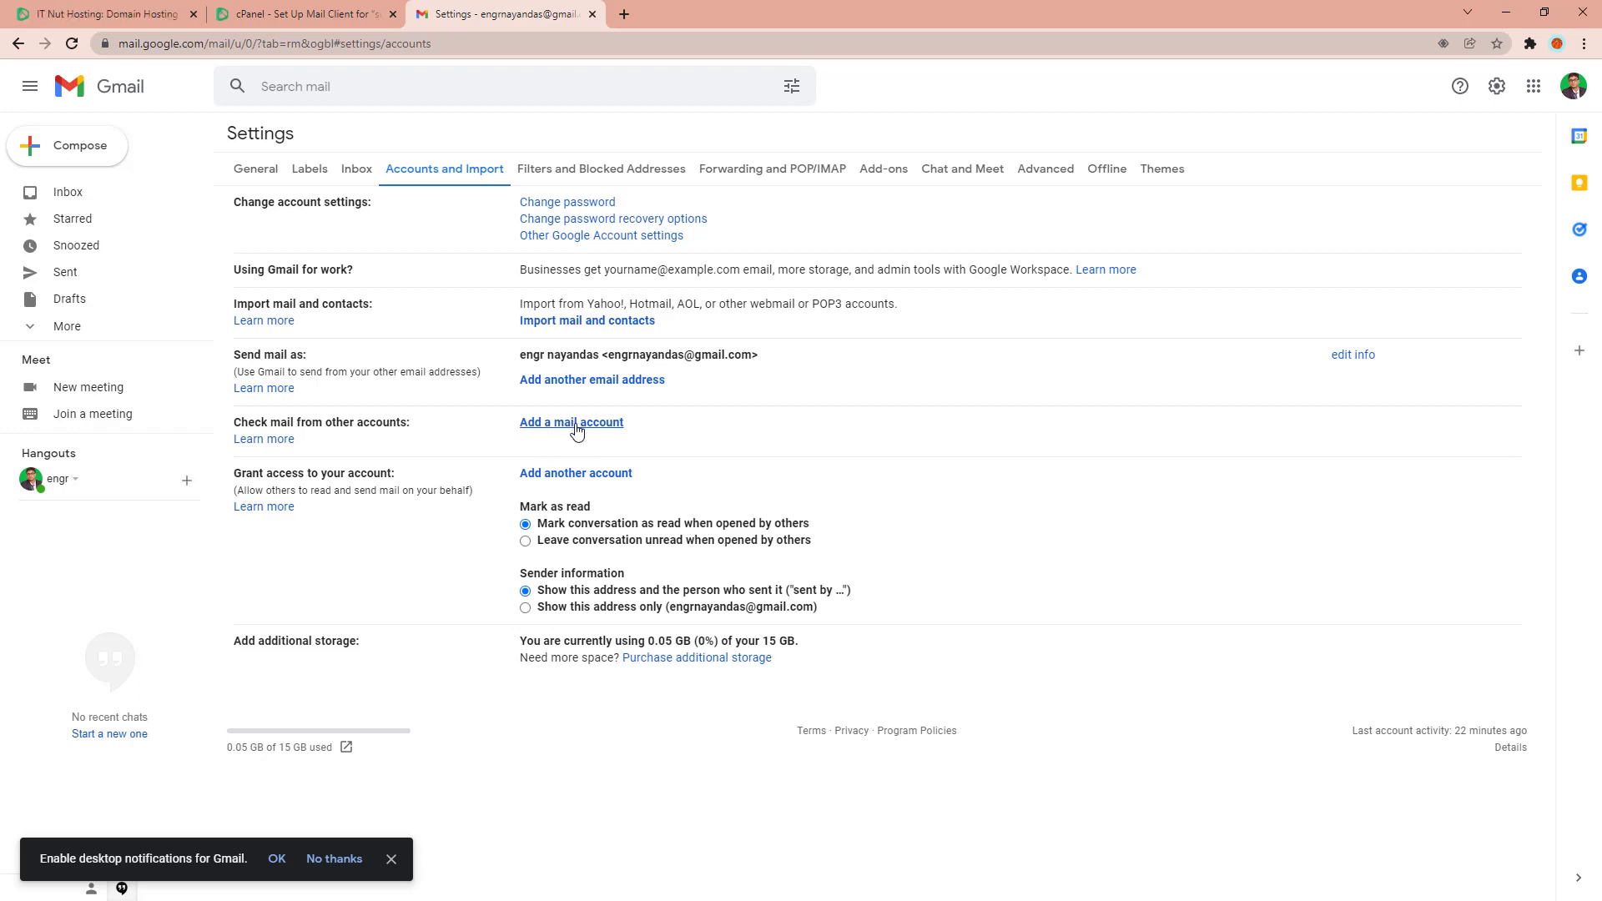
click(576, 427)
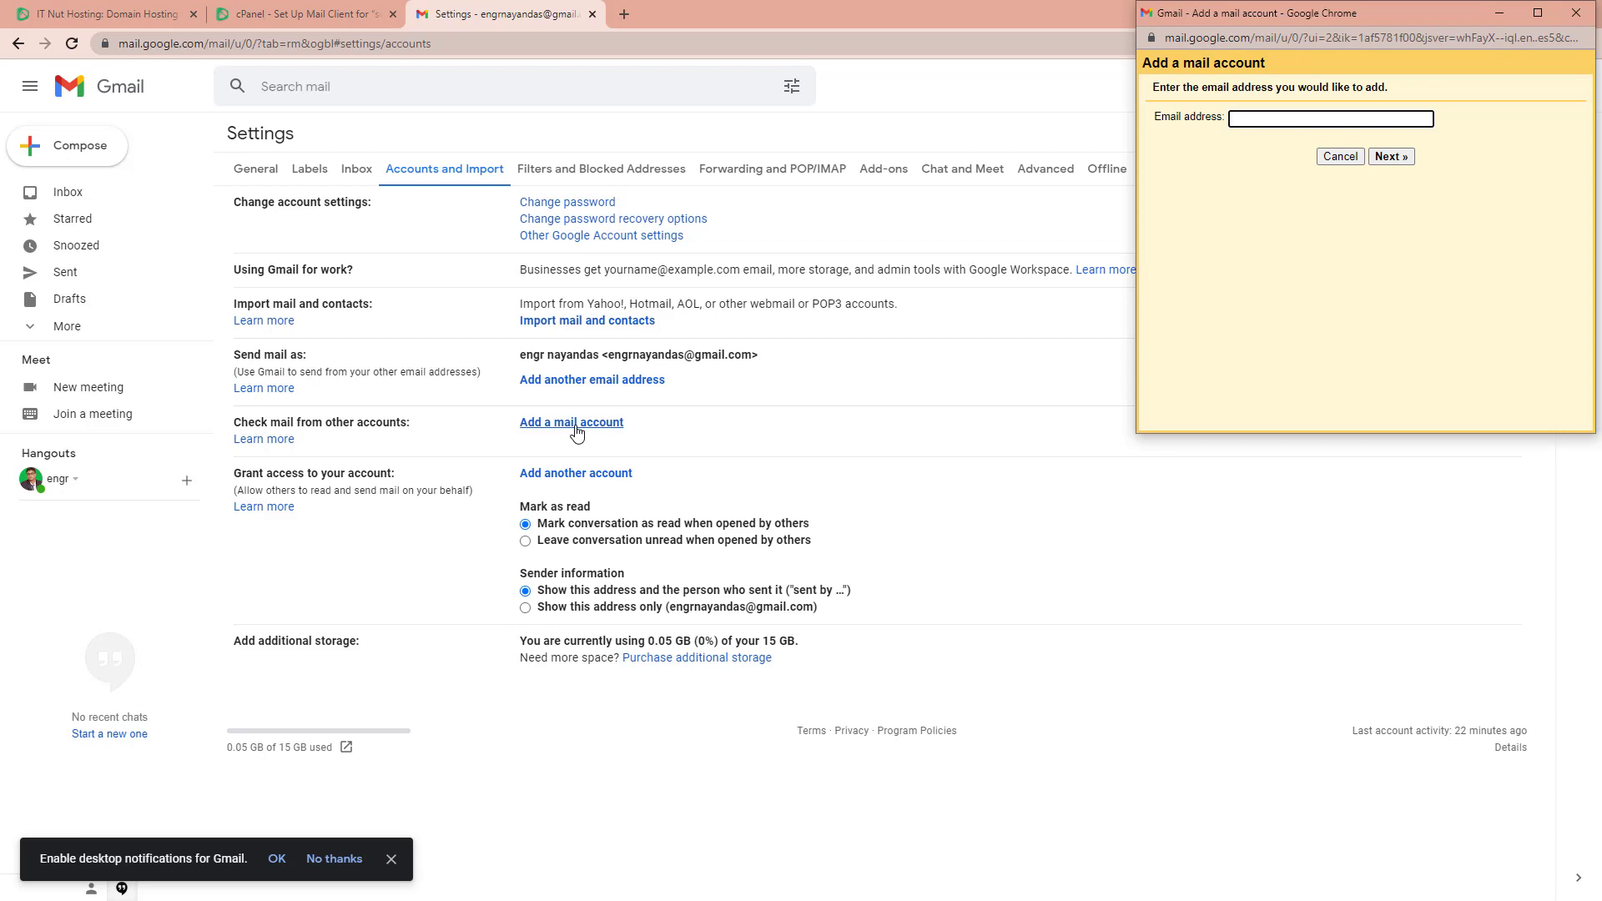
drag(1426, 16, 752, 53)
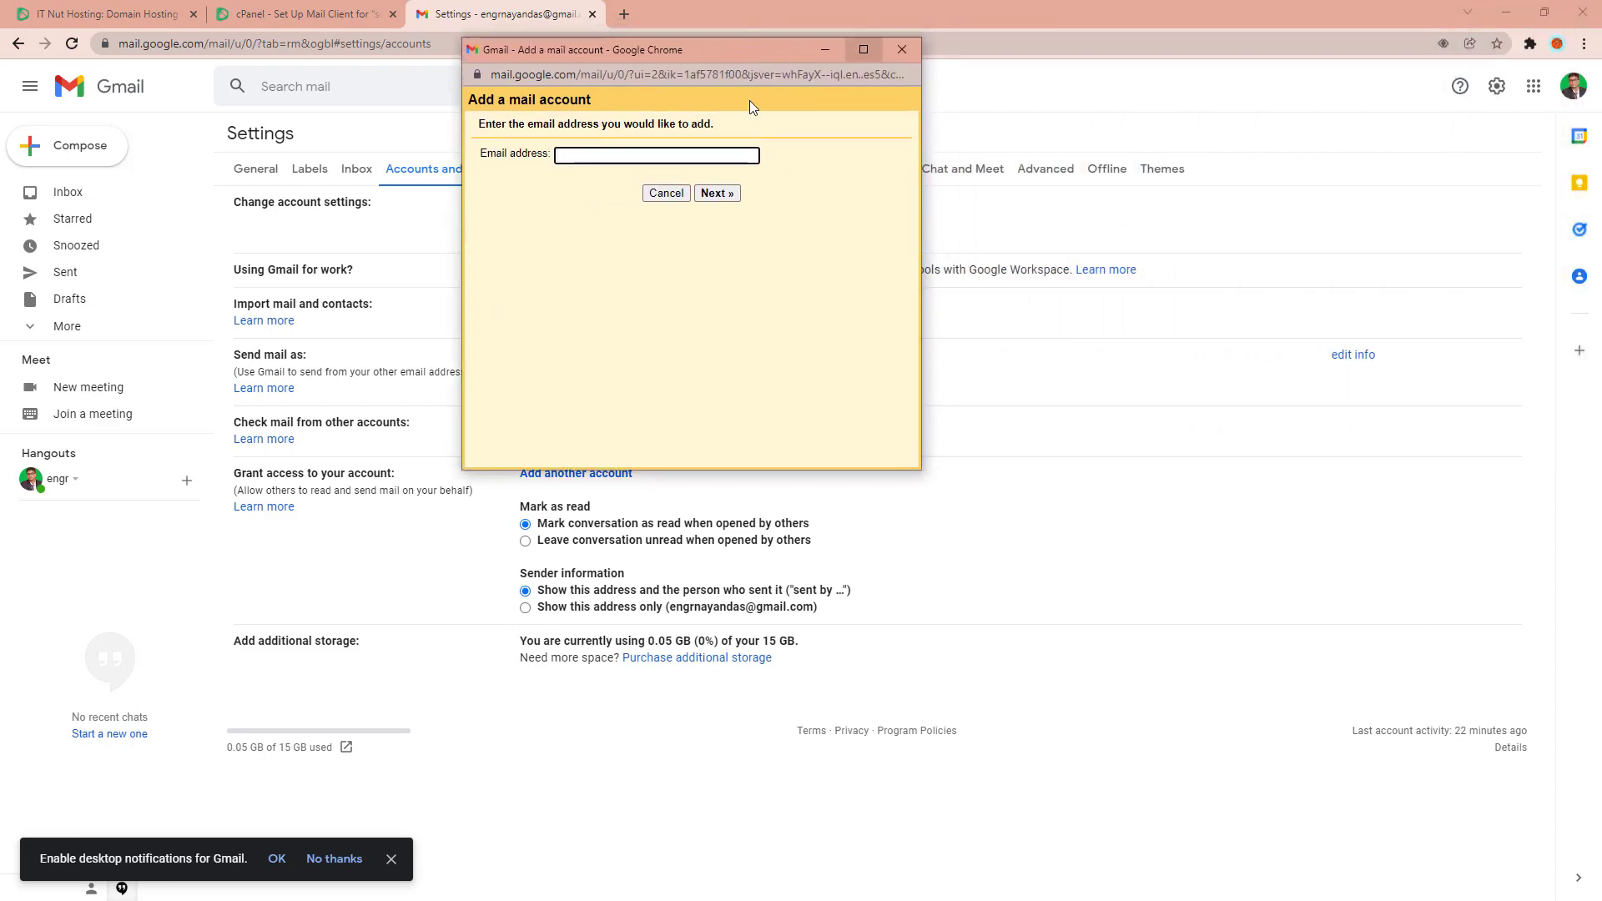
click(598, 155)
click(597, 155)
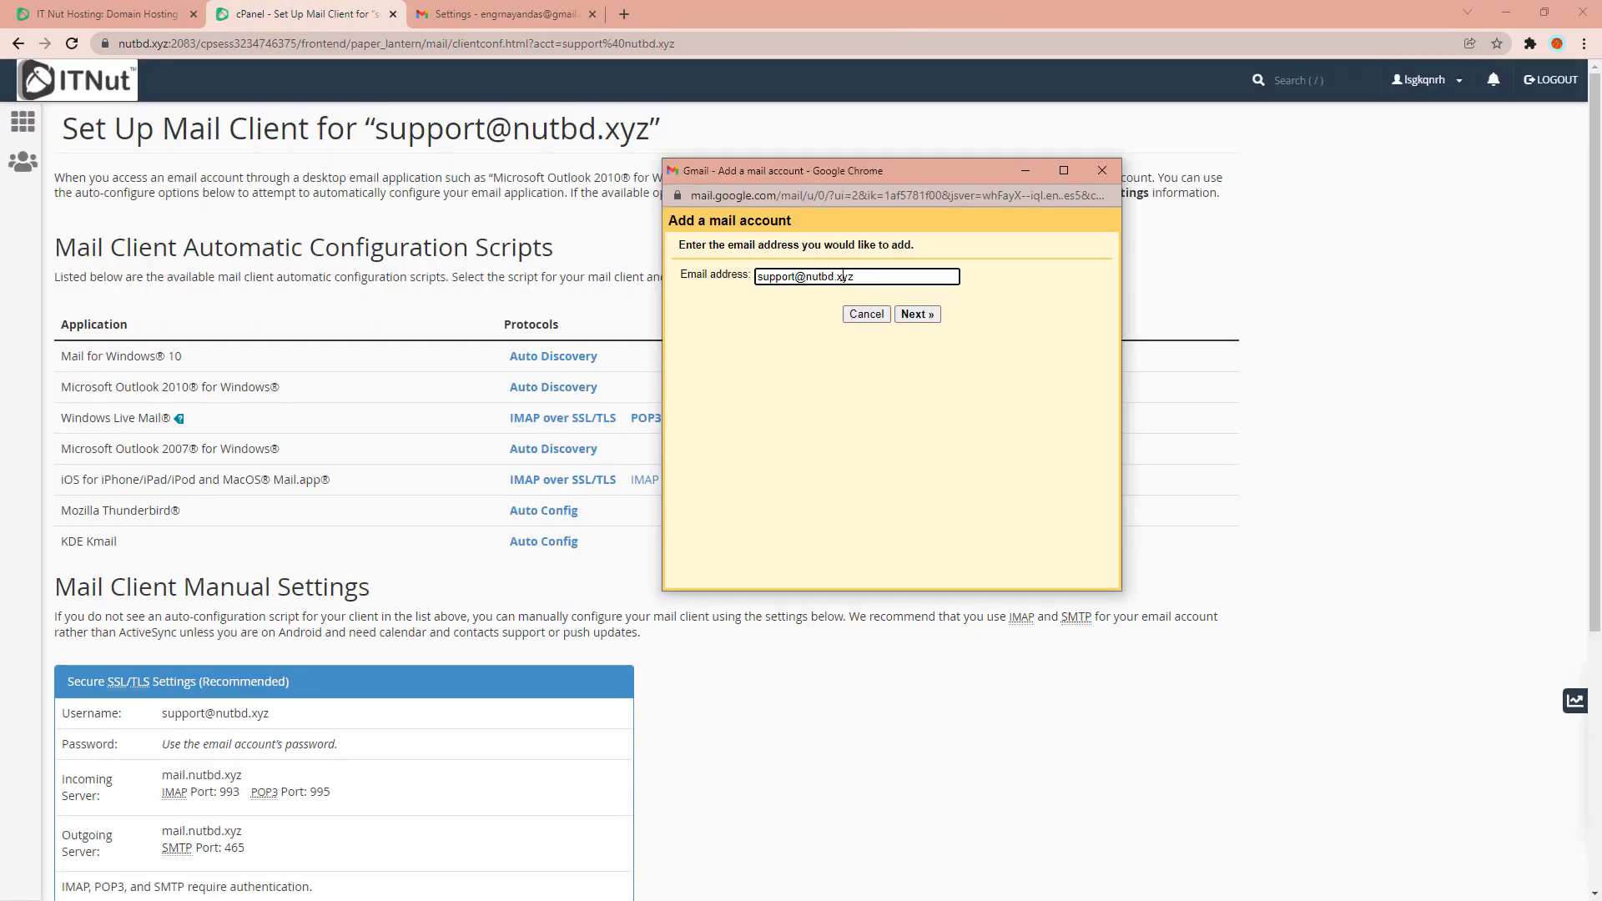
click(917, 315)
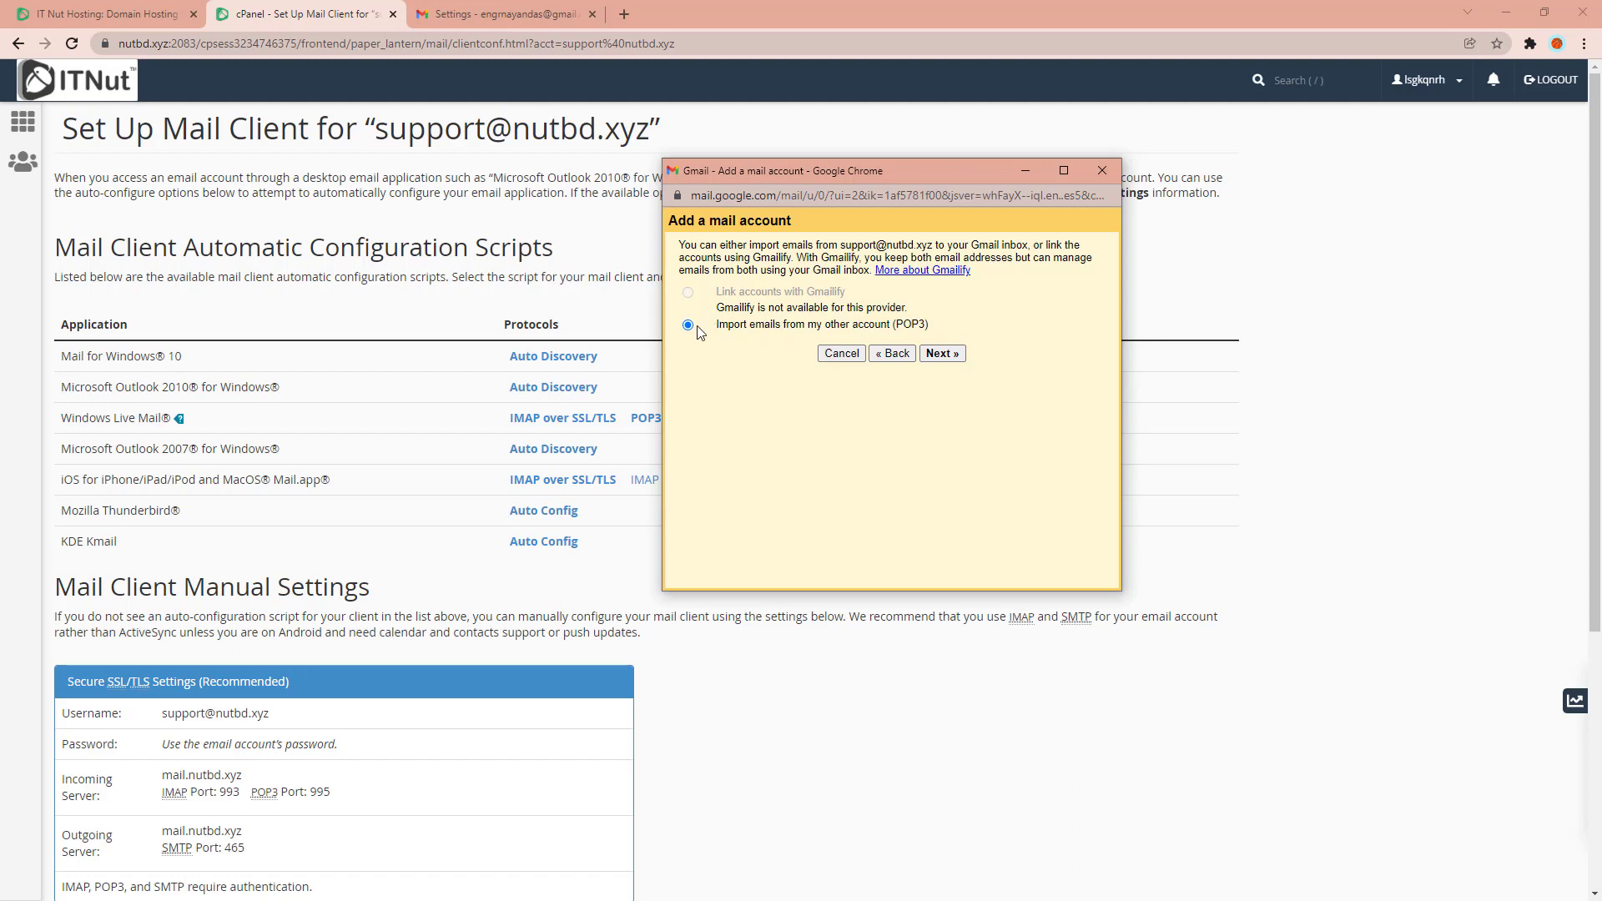
click(940, 354)
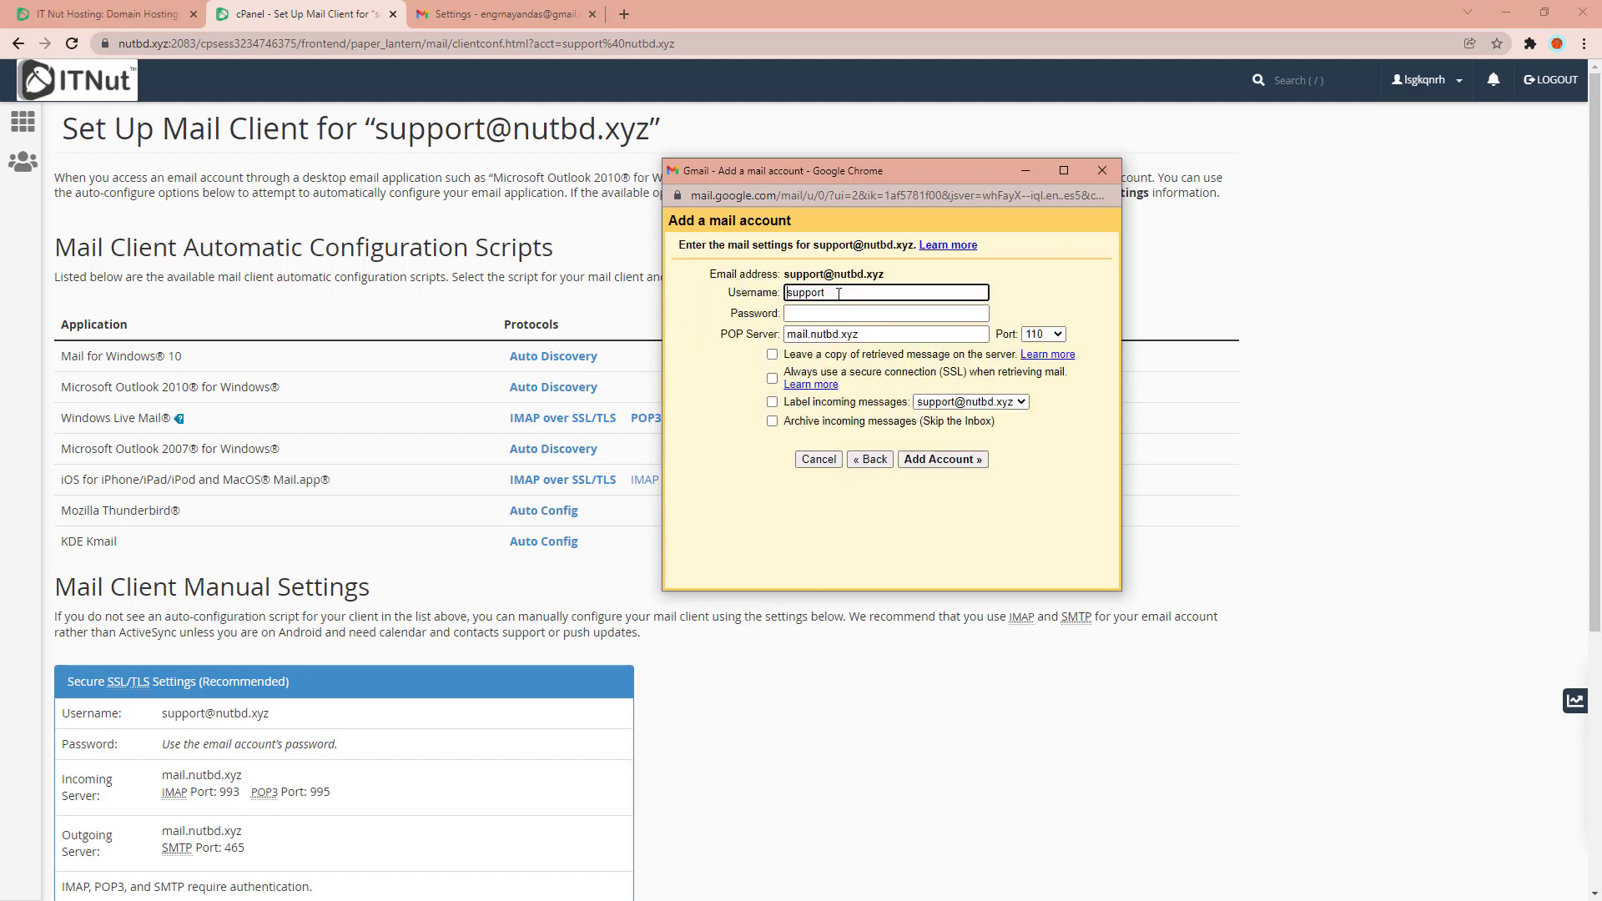
click(838, 293)
text(@nutbd.xyz)
click(801, 314)
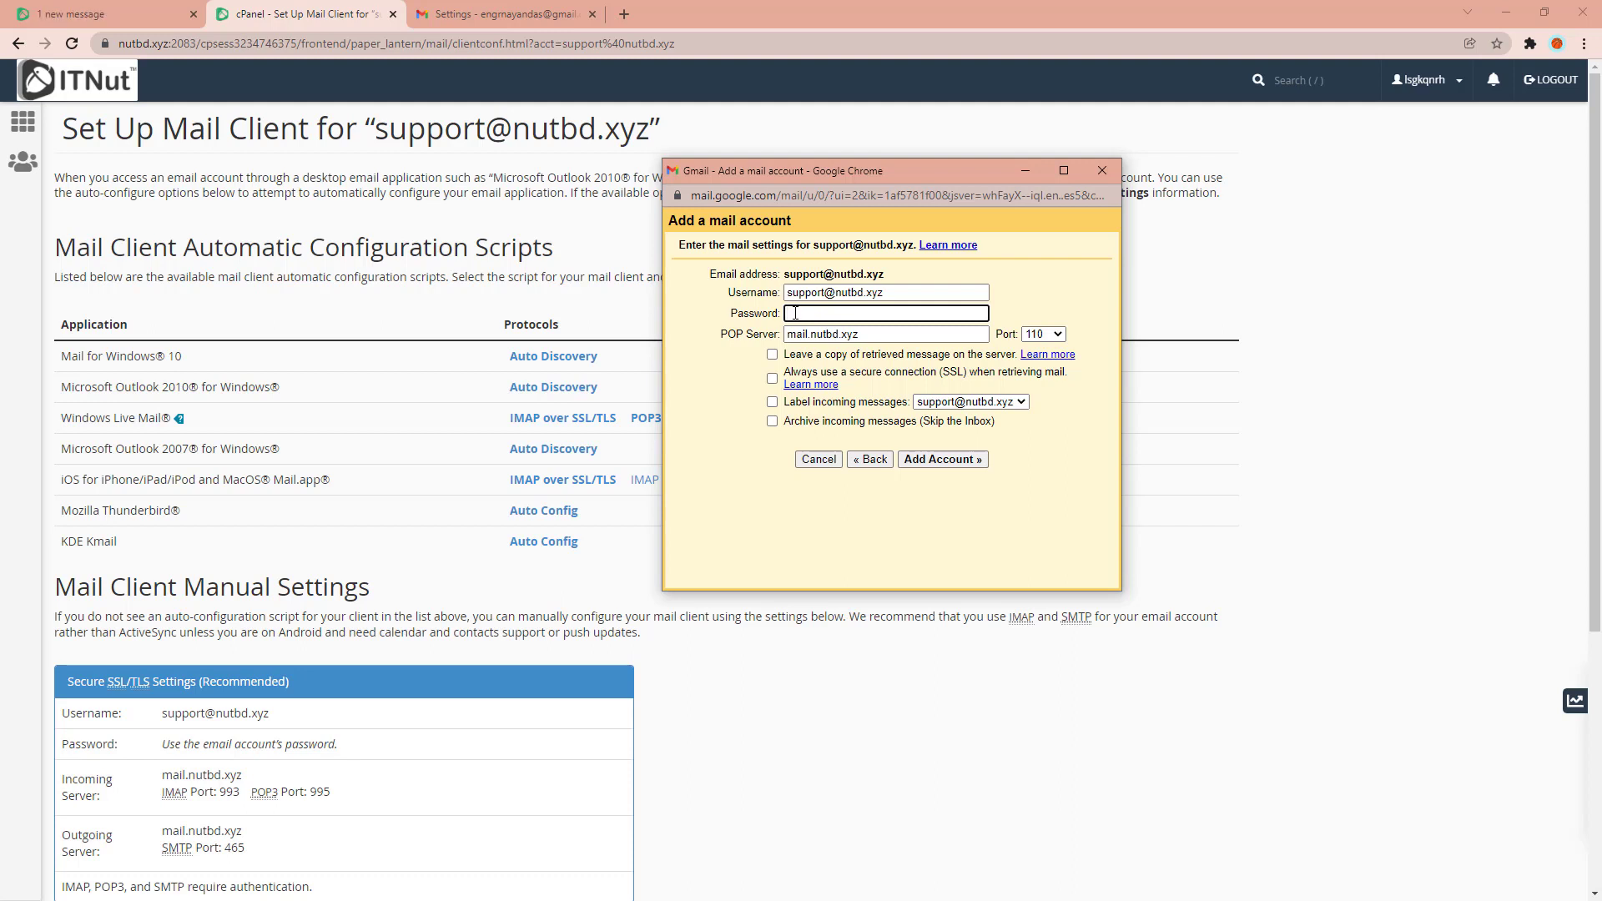
key(ctrl+v)
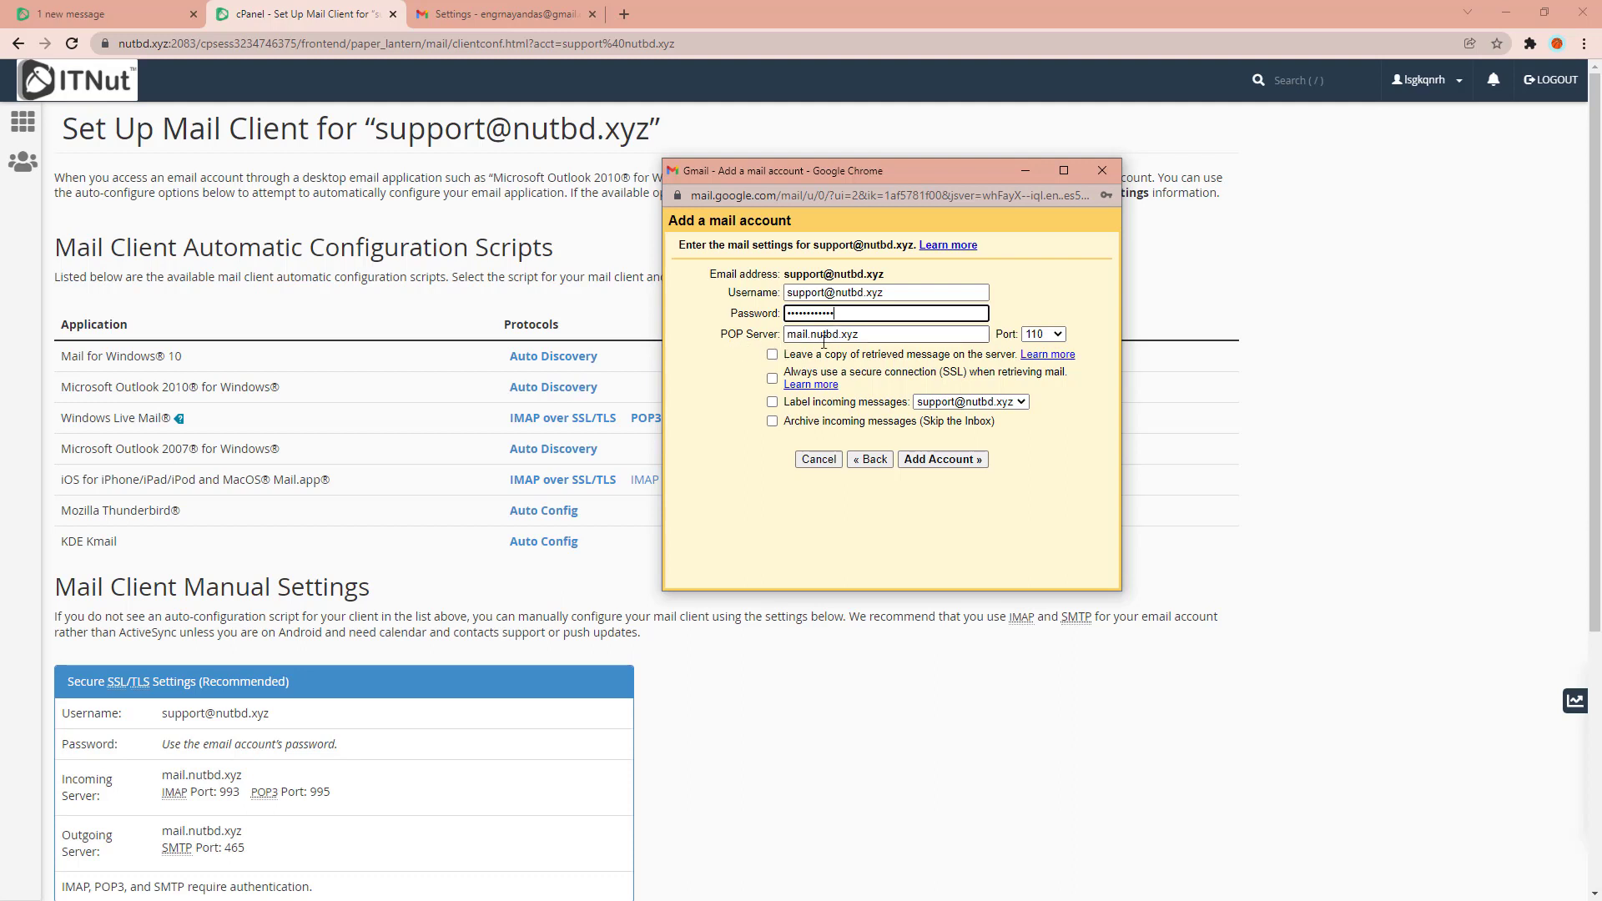
click(872, 338)
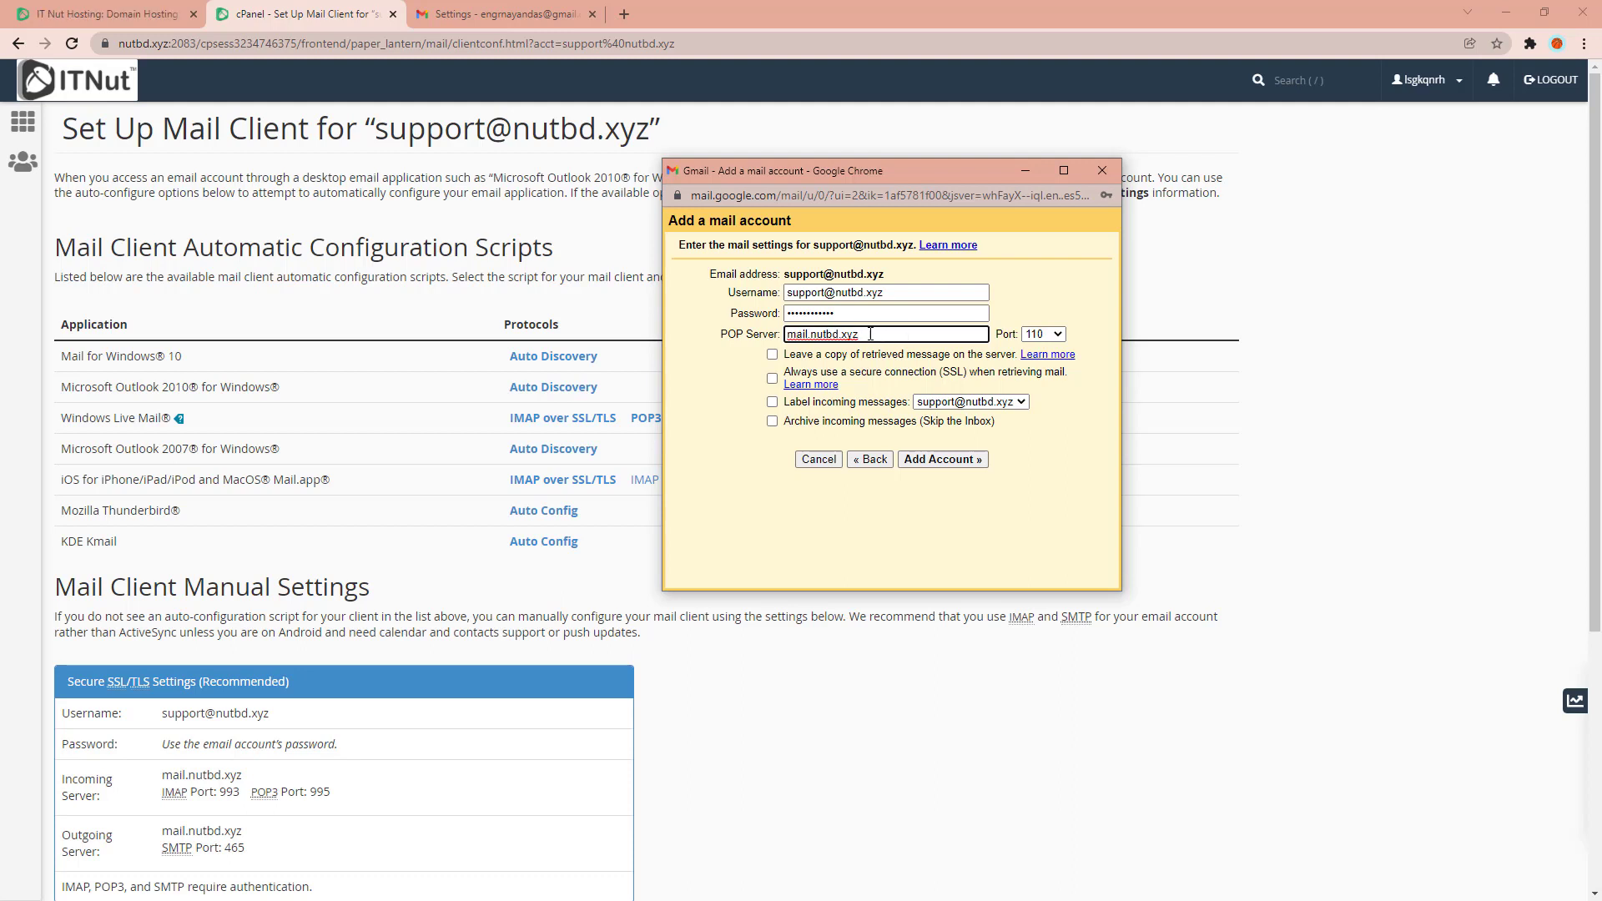
triple_click(879, 334)
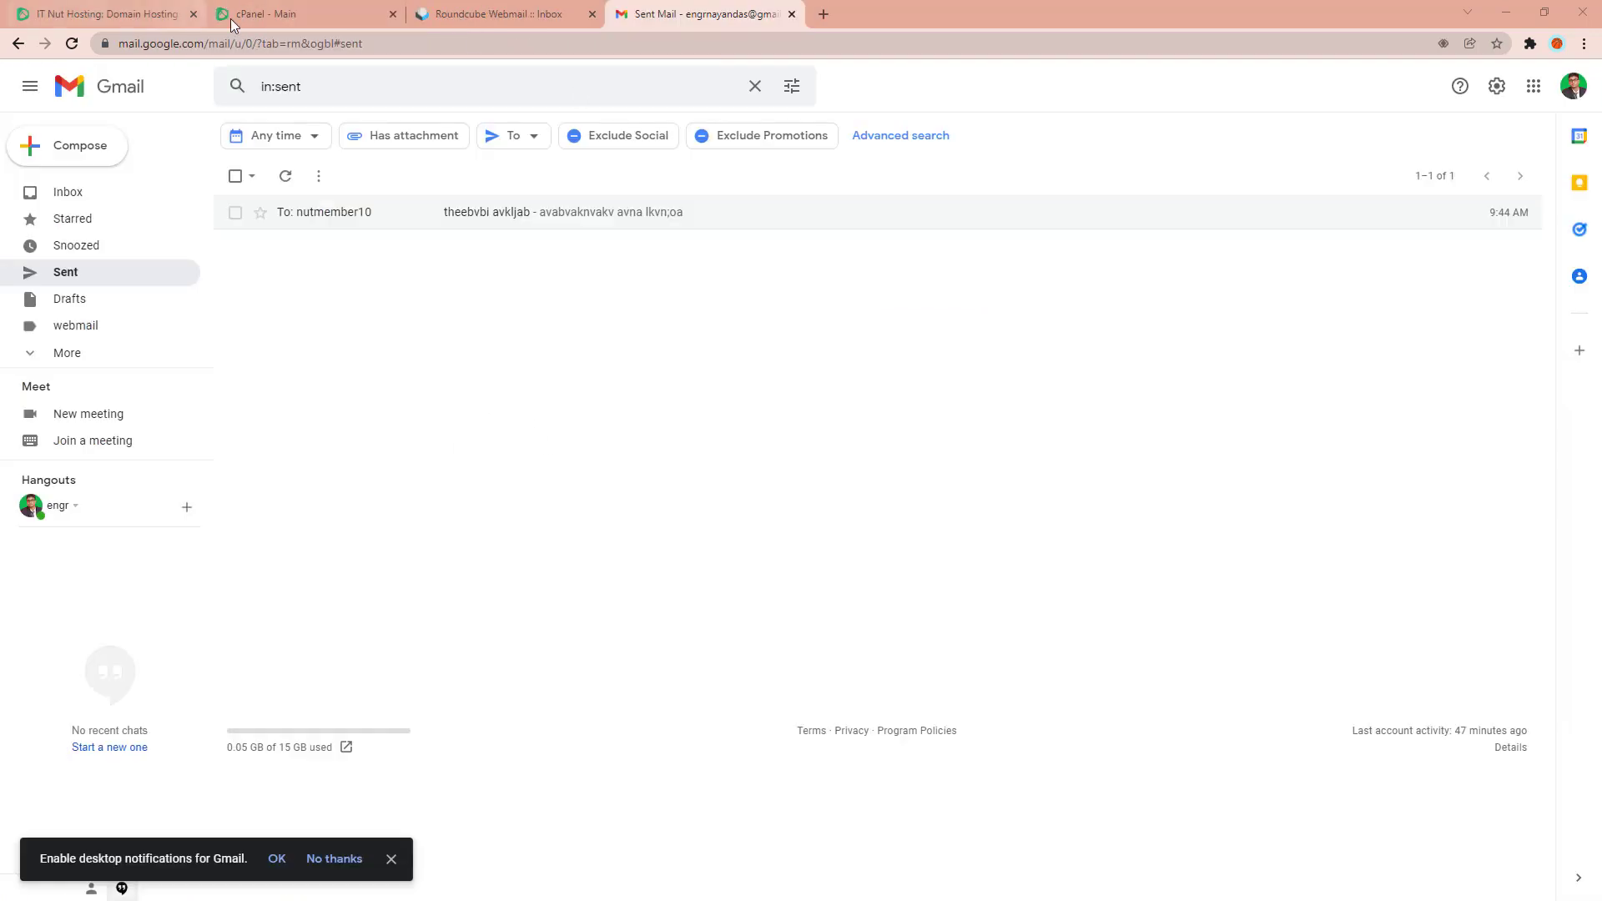
click(230, 18)
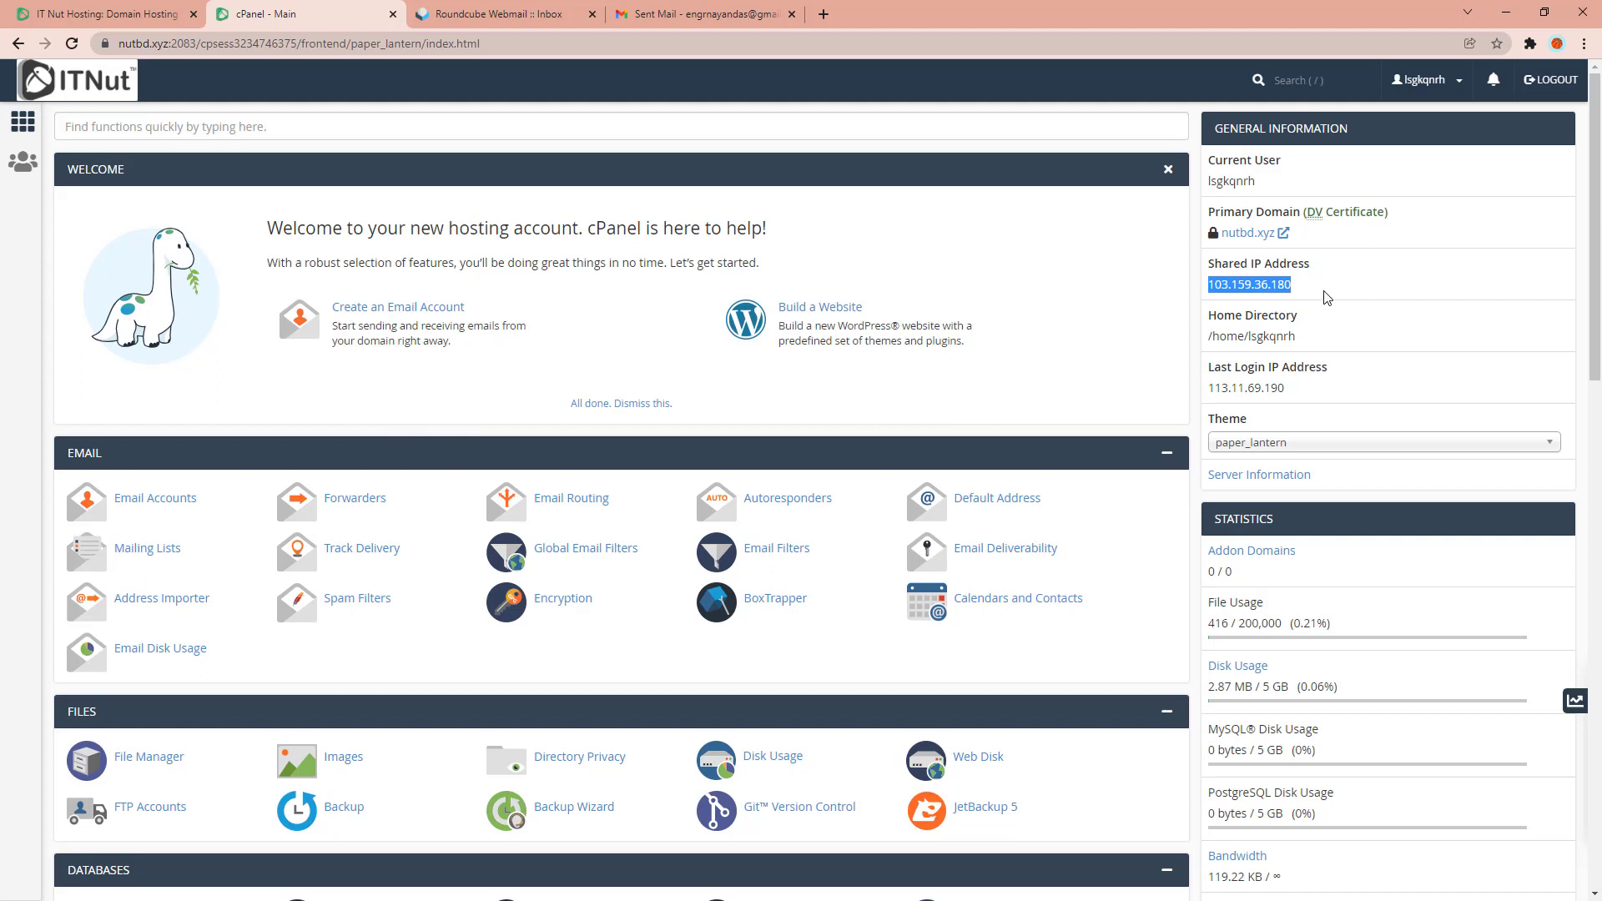
Copy the shared IP 103.159.36.180 and load 103.159.36.180/cpanel in a new tab.
click(1363, 294)
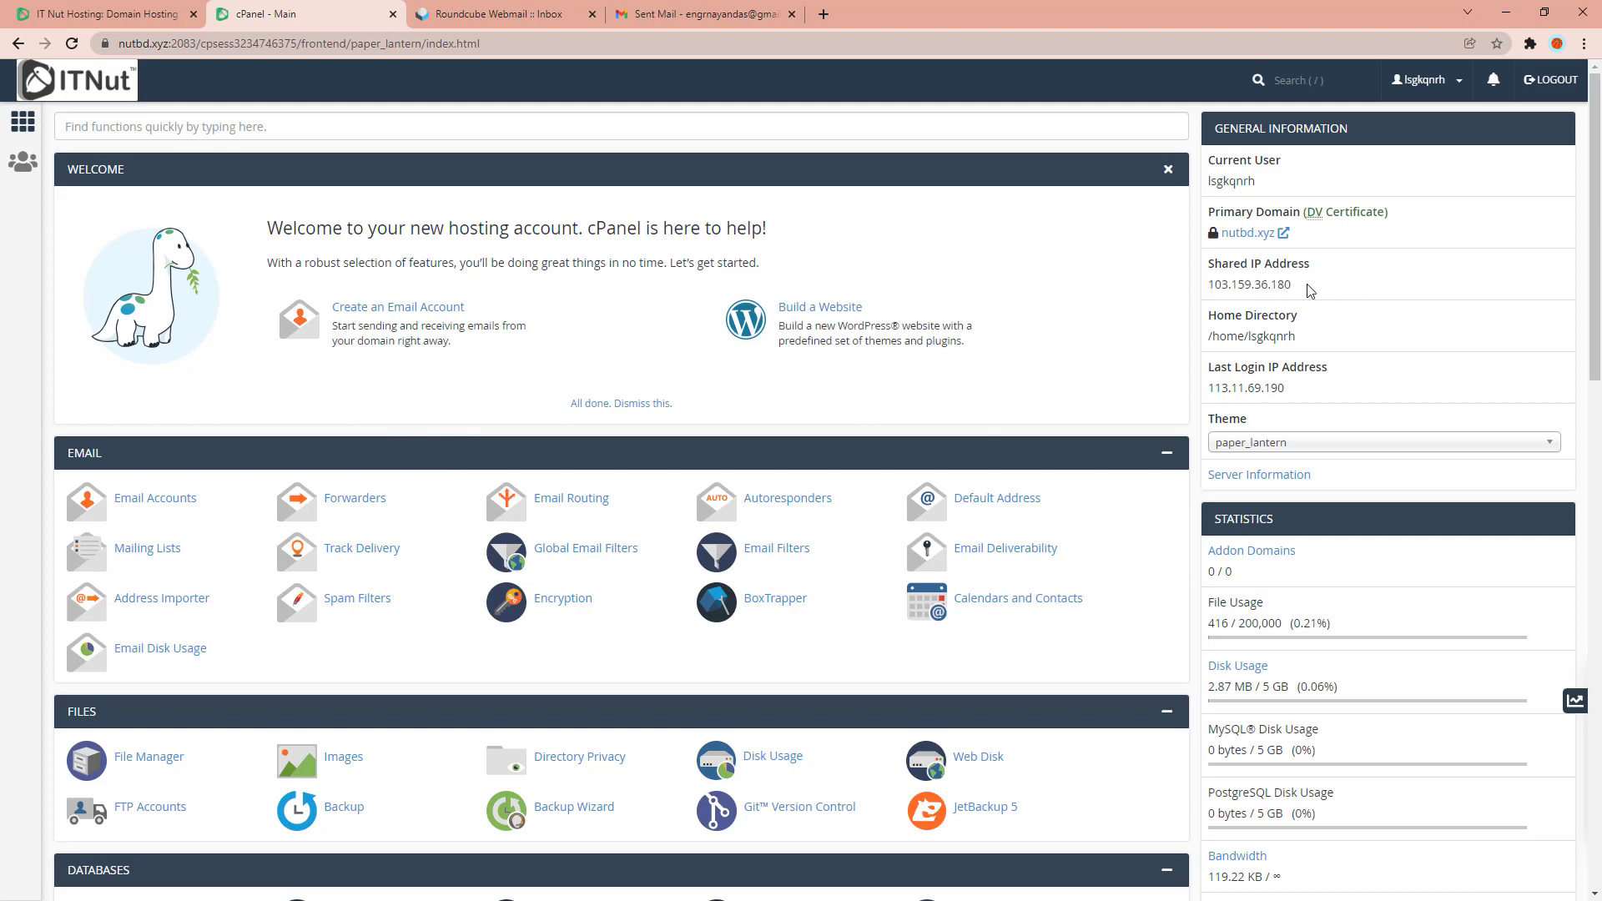
drag(1310, 290, 1207, 286)
key(ctrl+c)
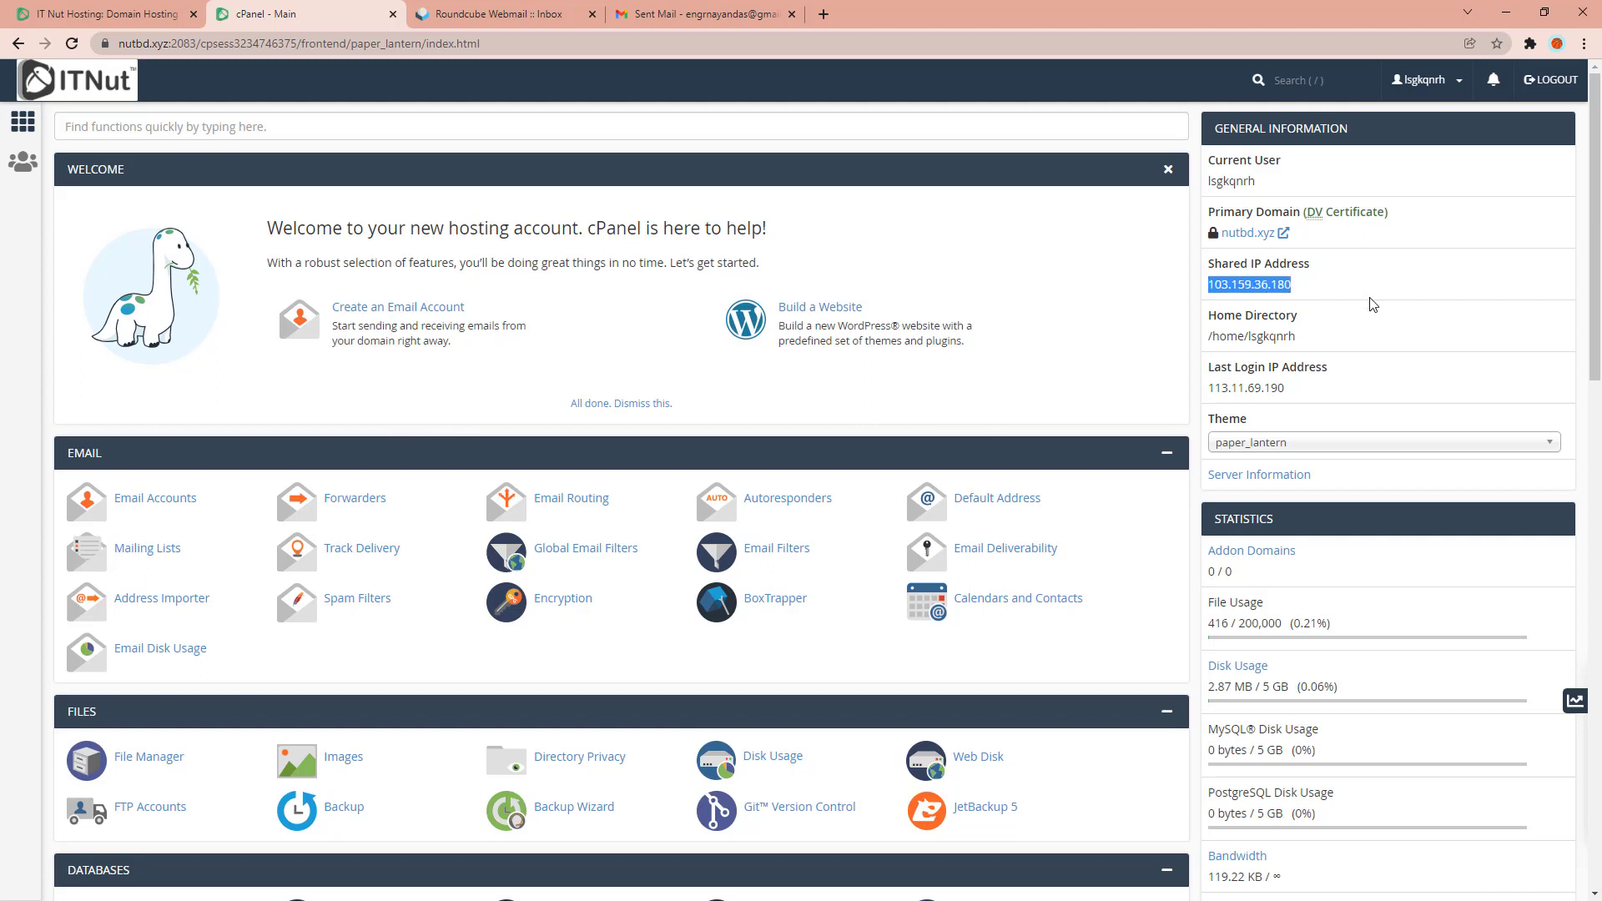
click(824, 14)
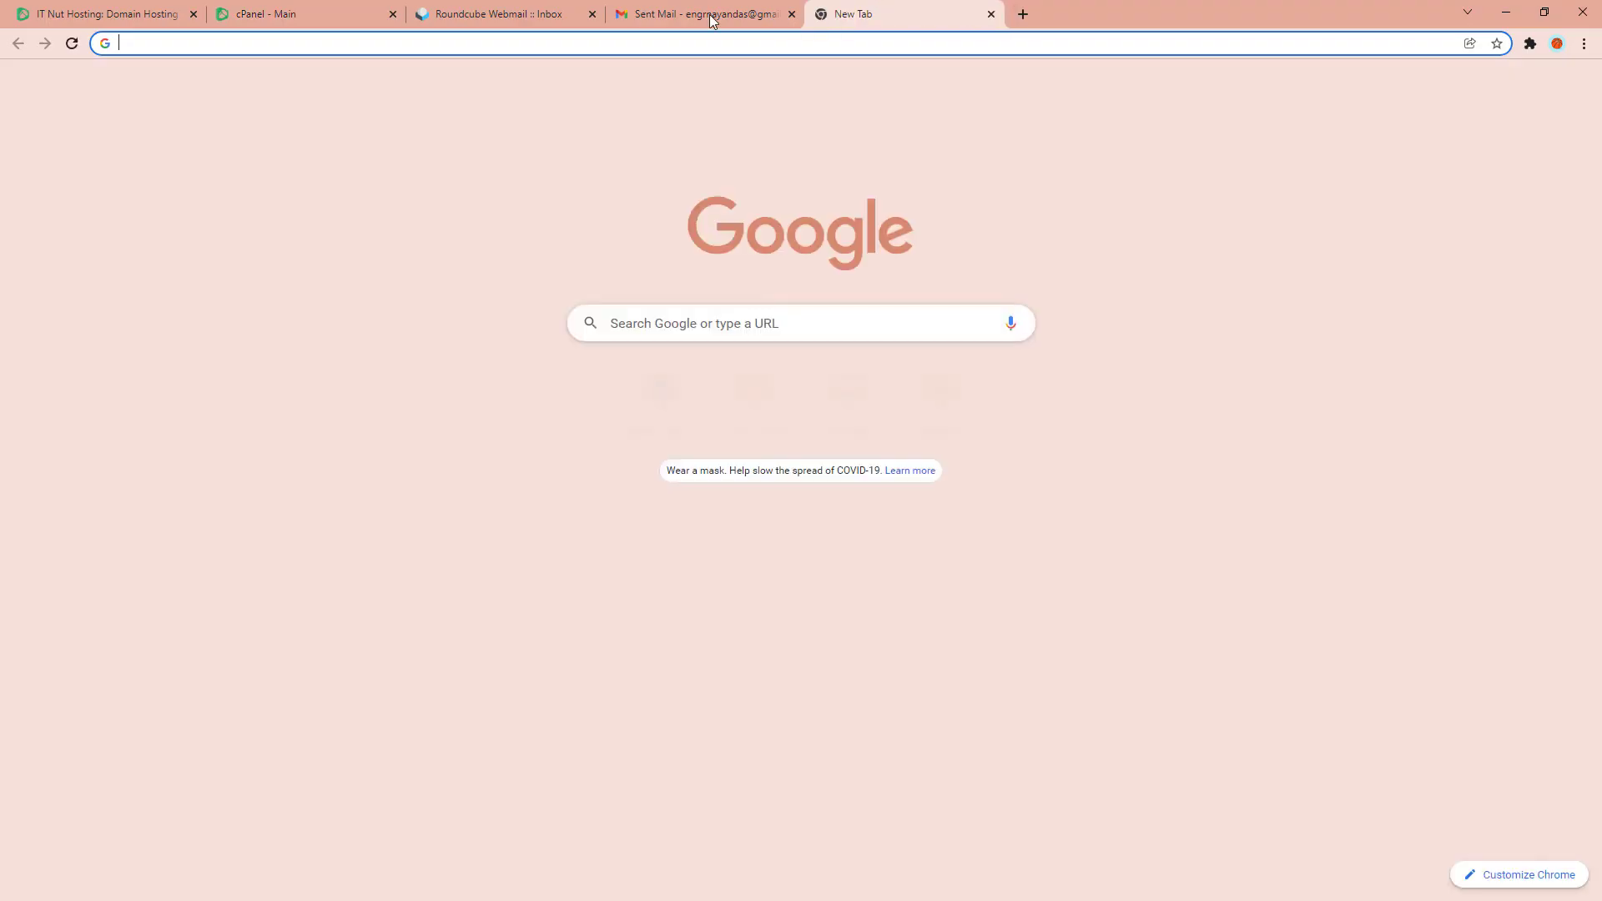
click(253, 42)
key(ctrl+v)
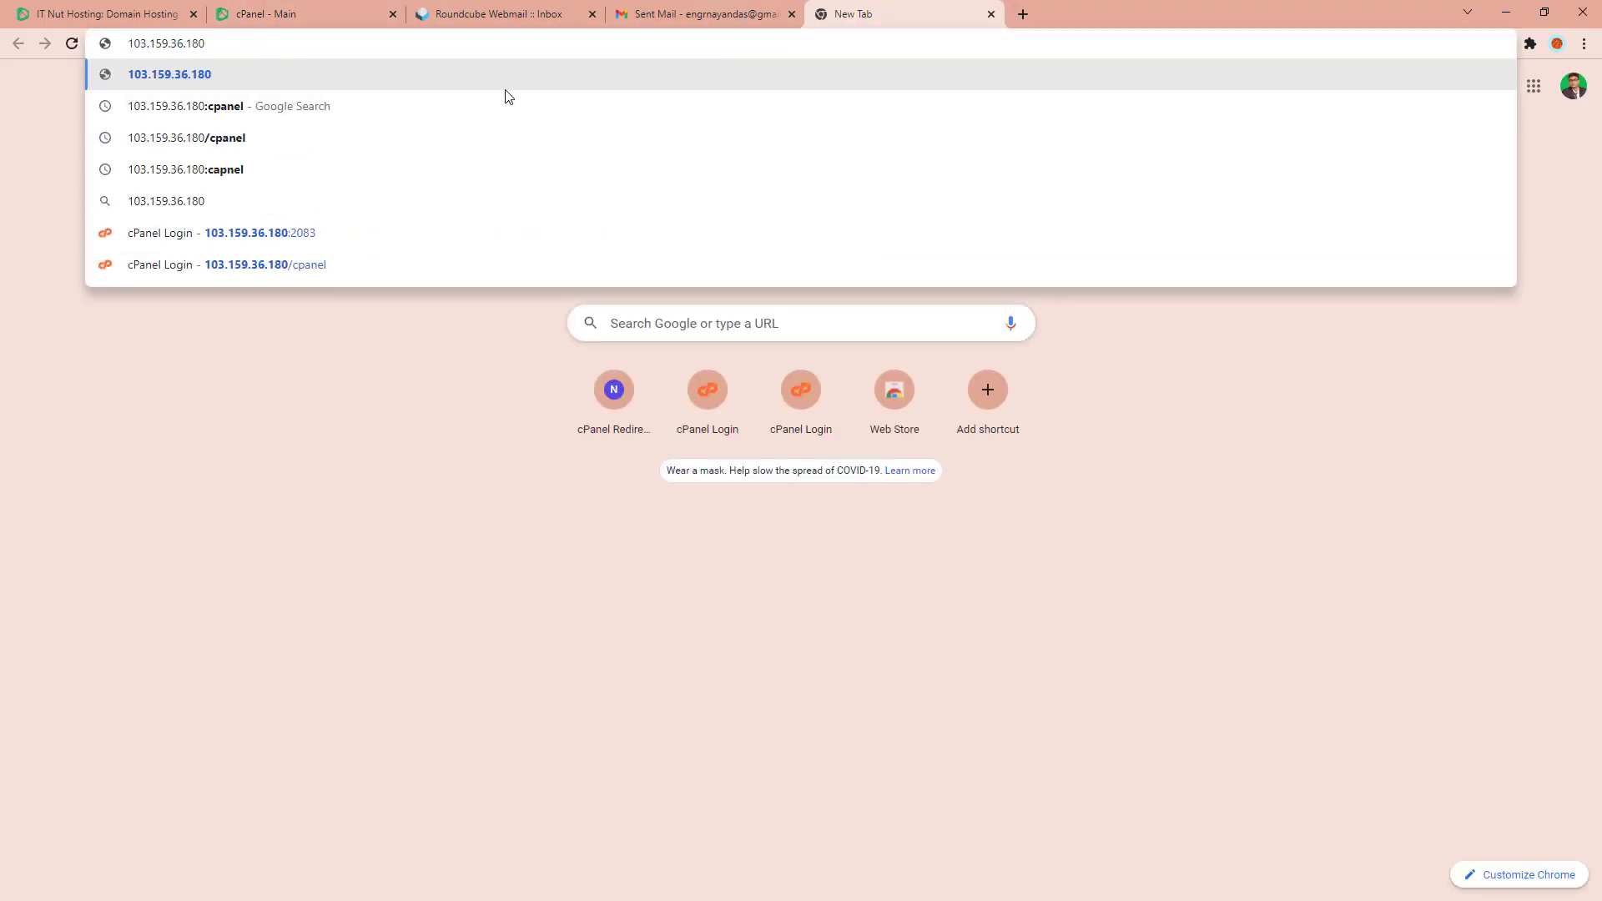
text(/)
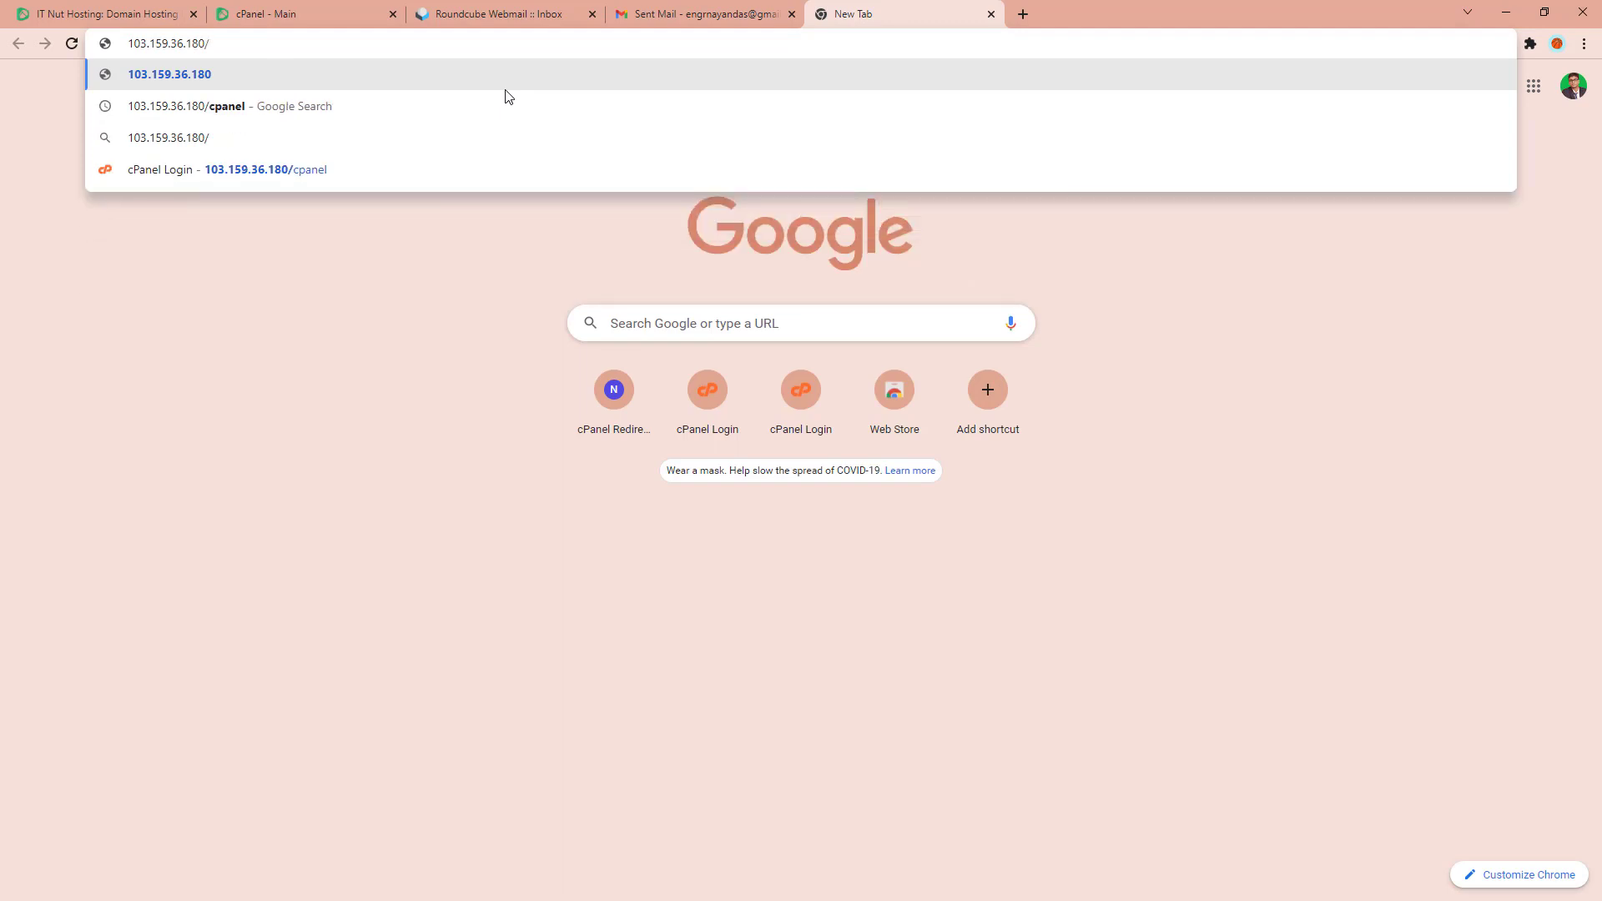
text(cpanel)
key(Return)
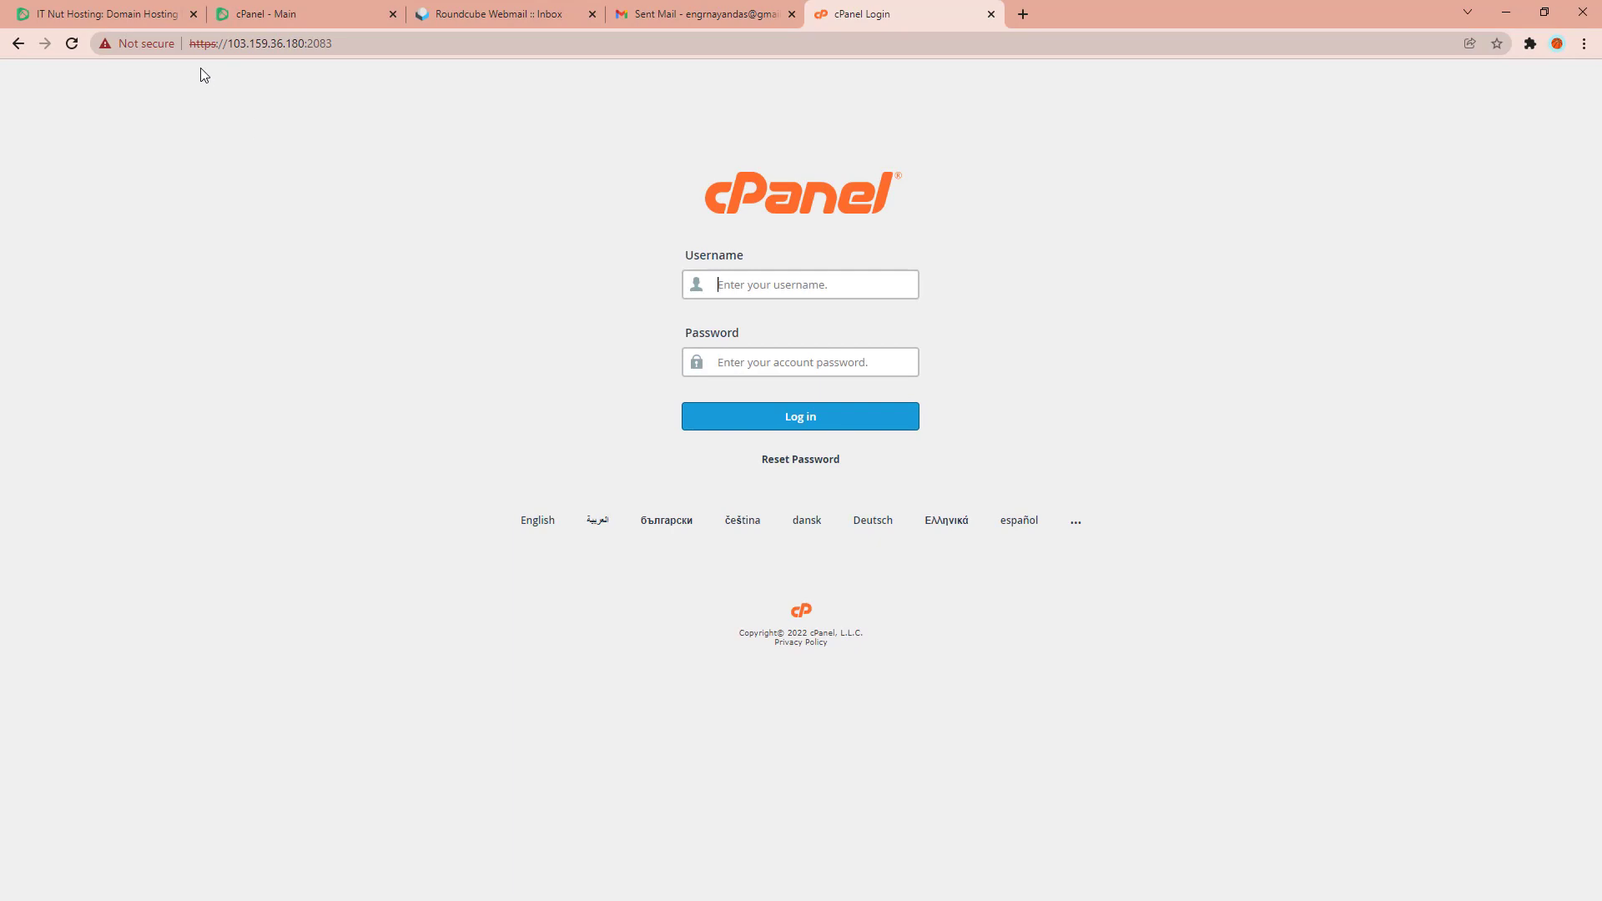
click(341, 44)
click(329, 44)
double_click(327, 43)
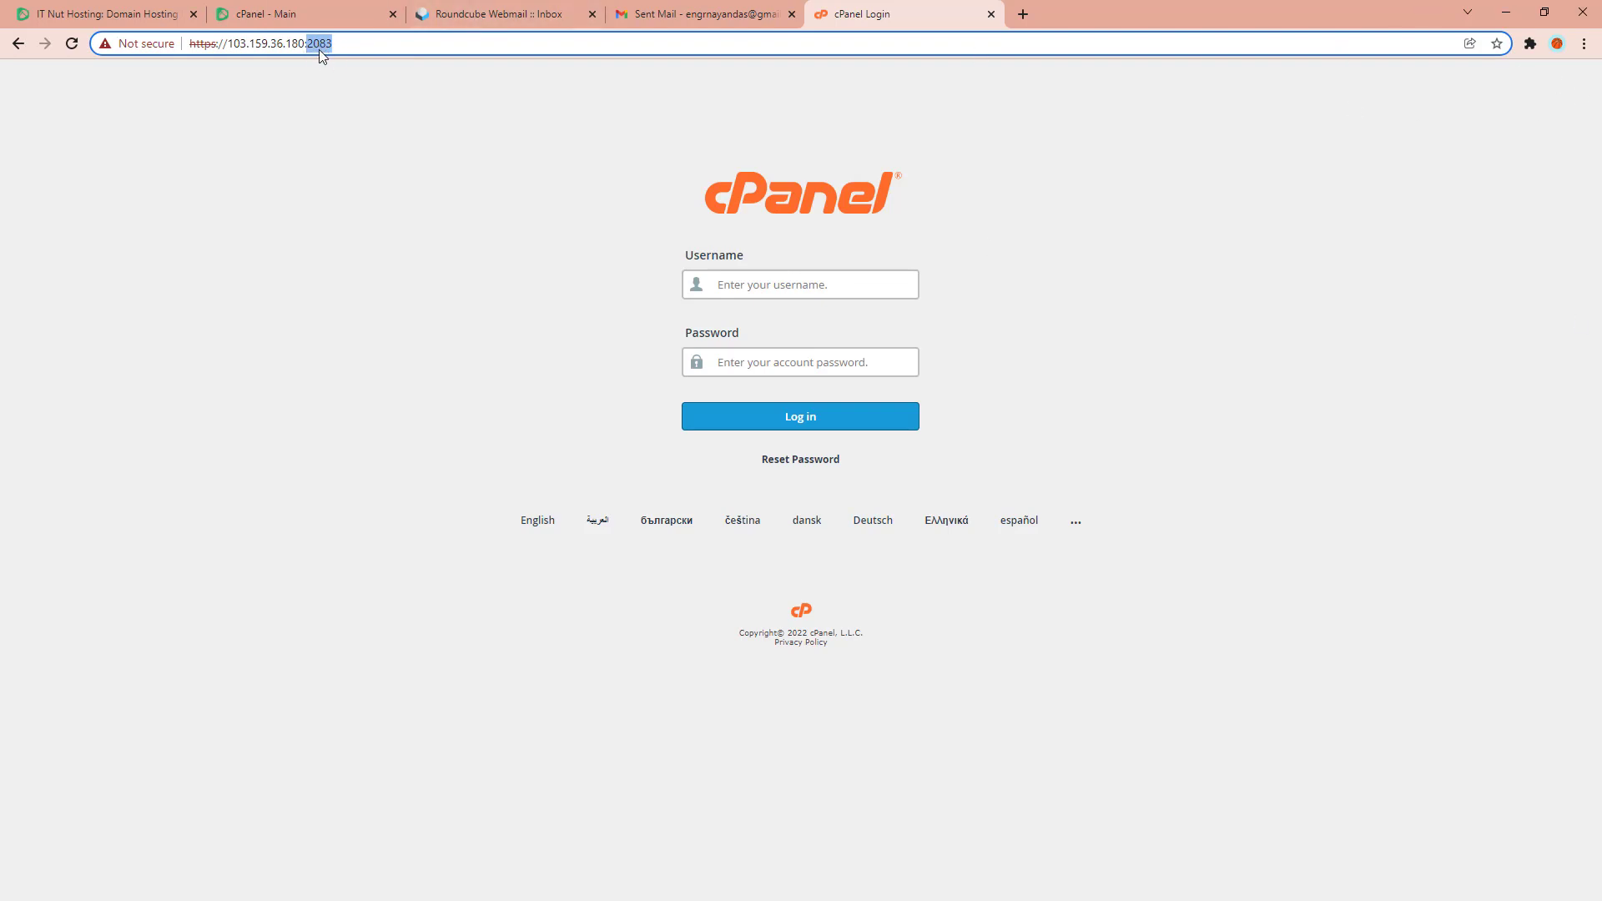
click(343, 43)
drag(345, 44, 309, 45)
Load 103.159.36.180:2083 in a new tab, resolving to the bullet.itnut.net login.
click(1023, 15)
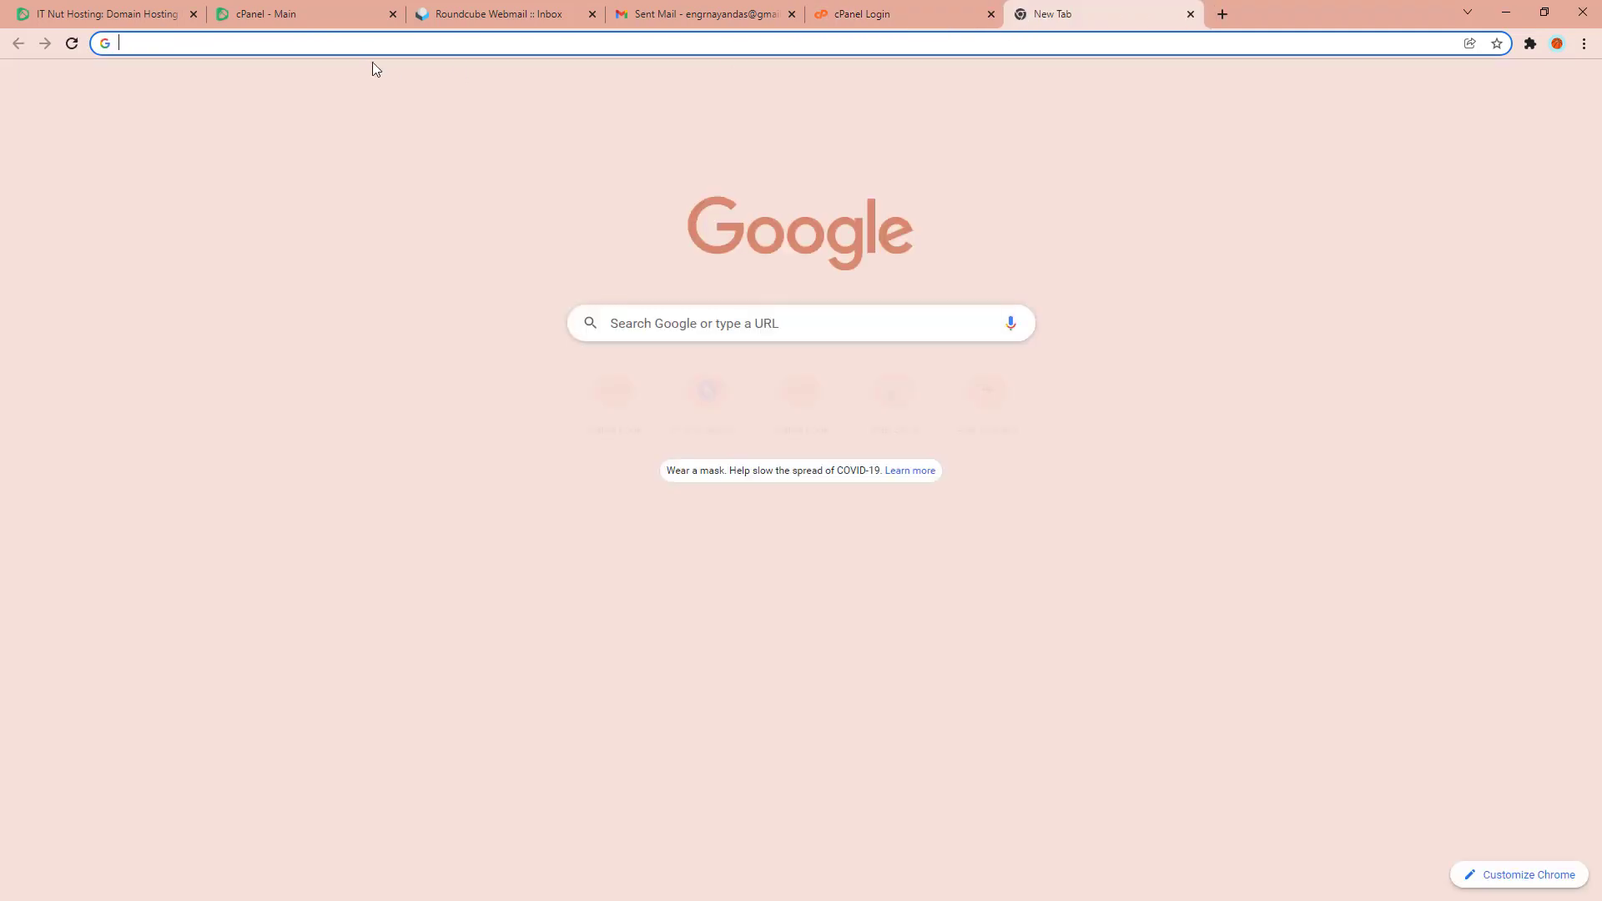
key(ctrl+v)
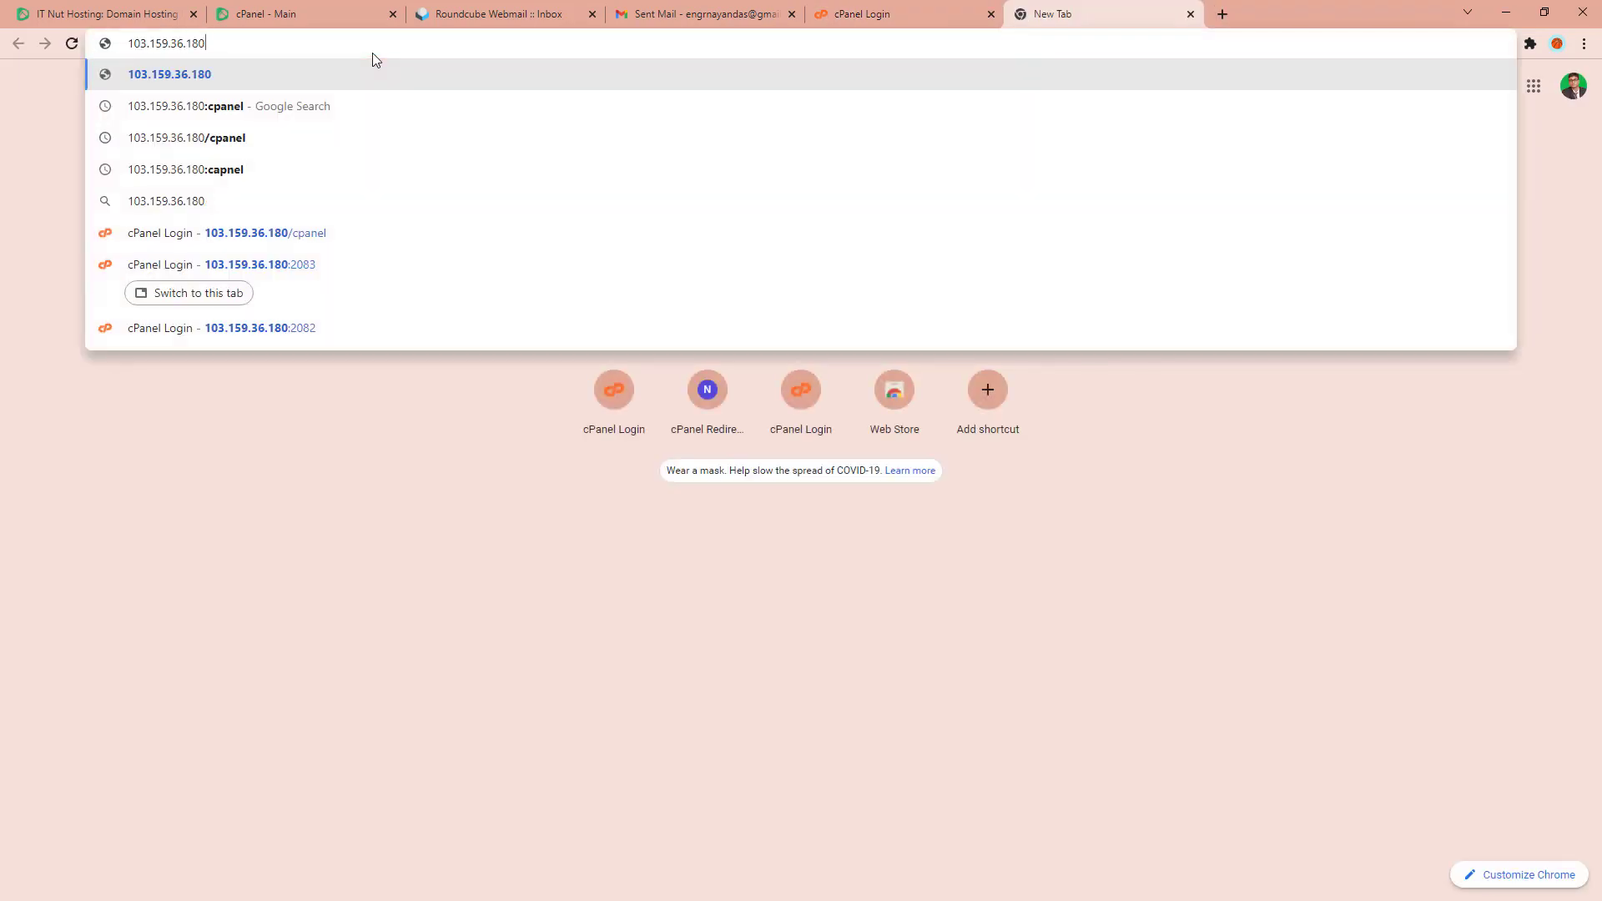
text(:)
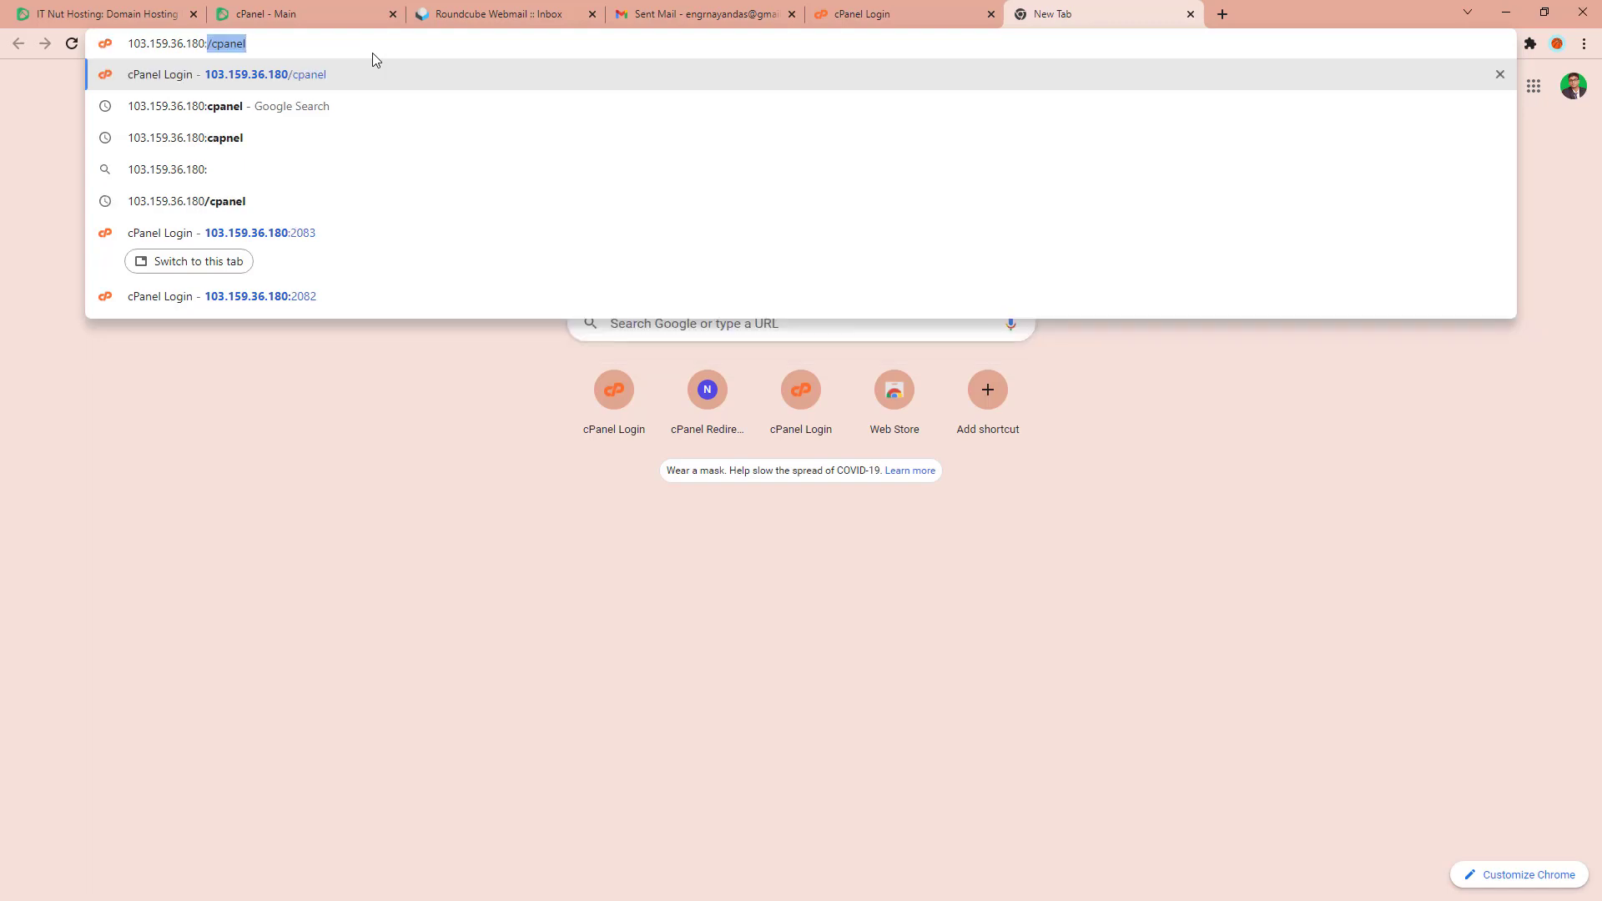
text(2083)
key(Return)
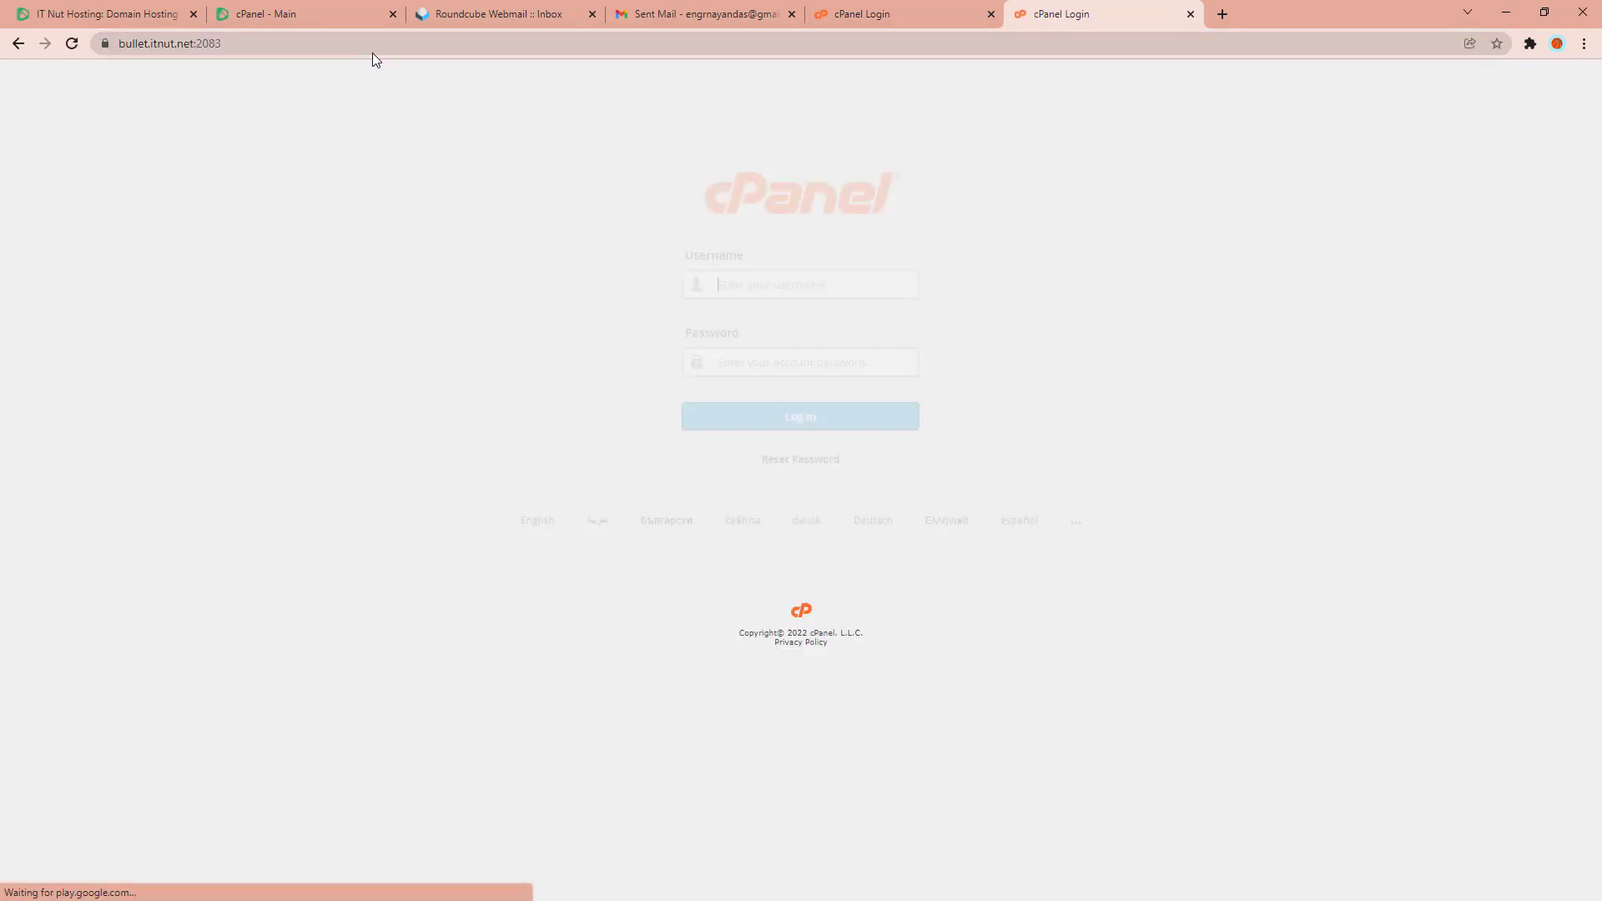
click(159, 48)
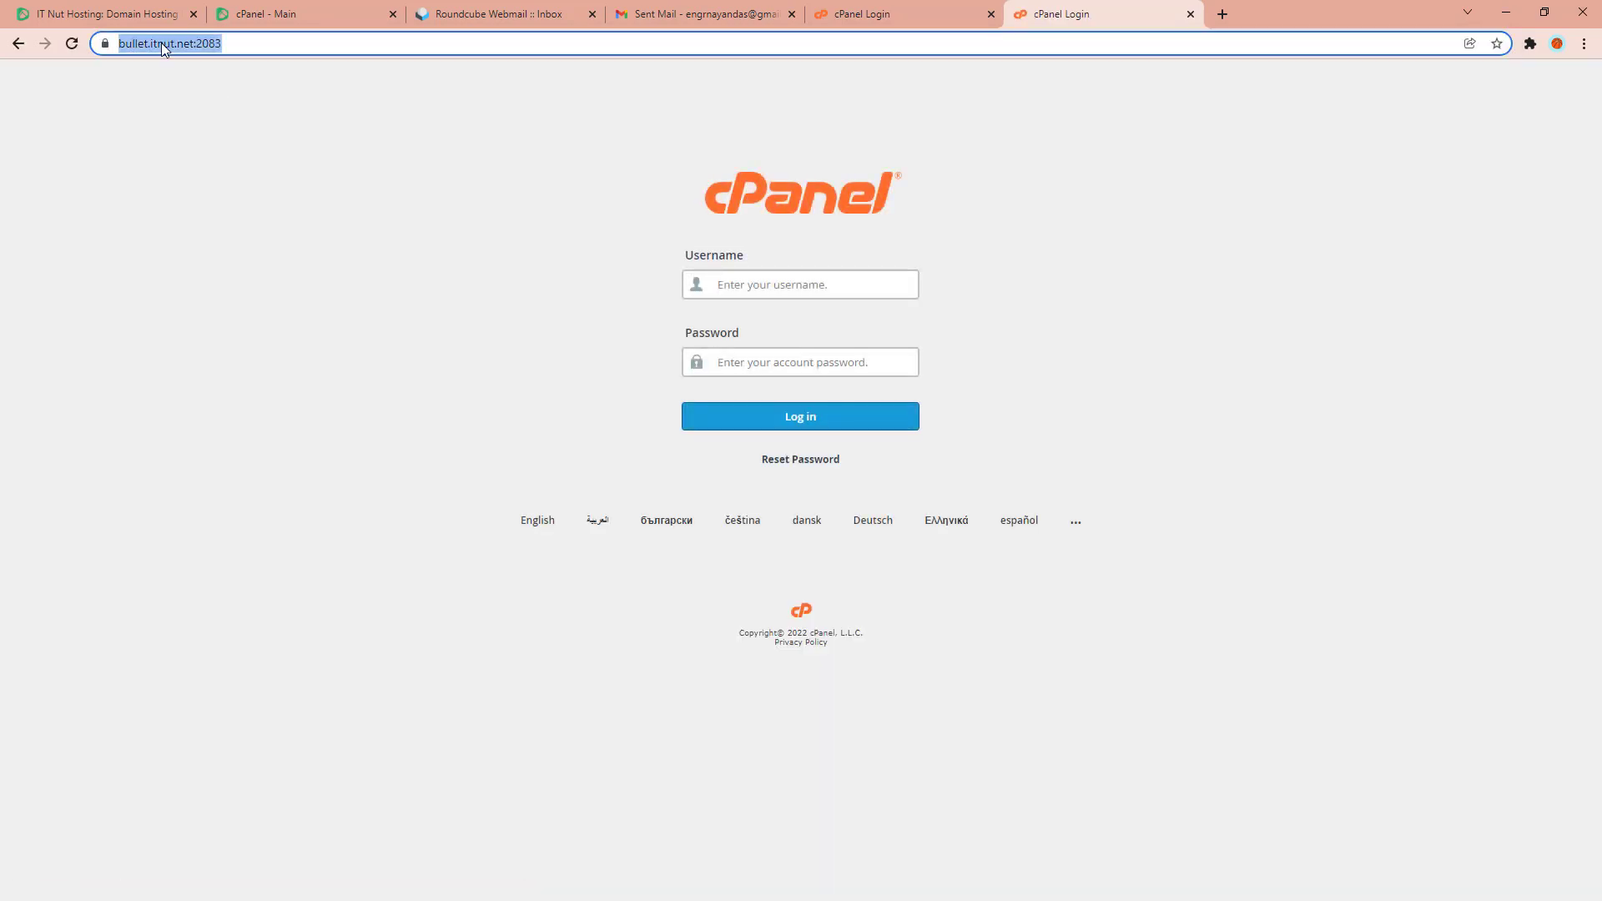
click(229, 43)
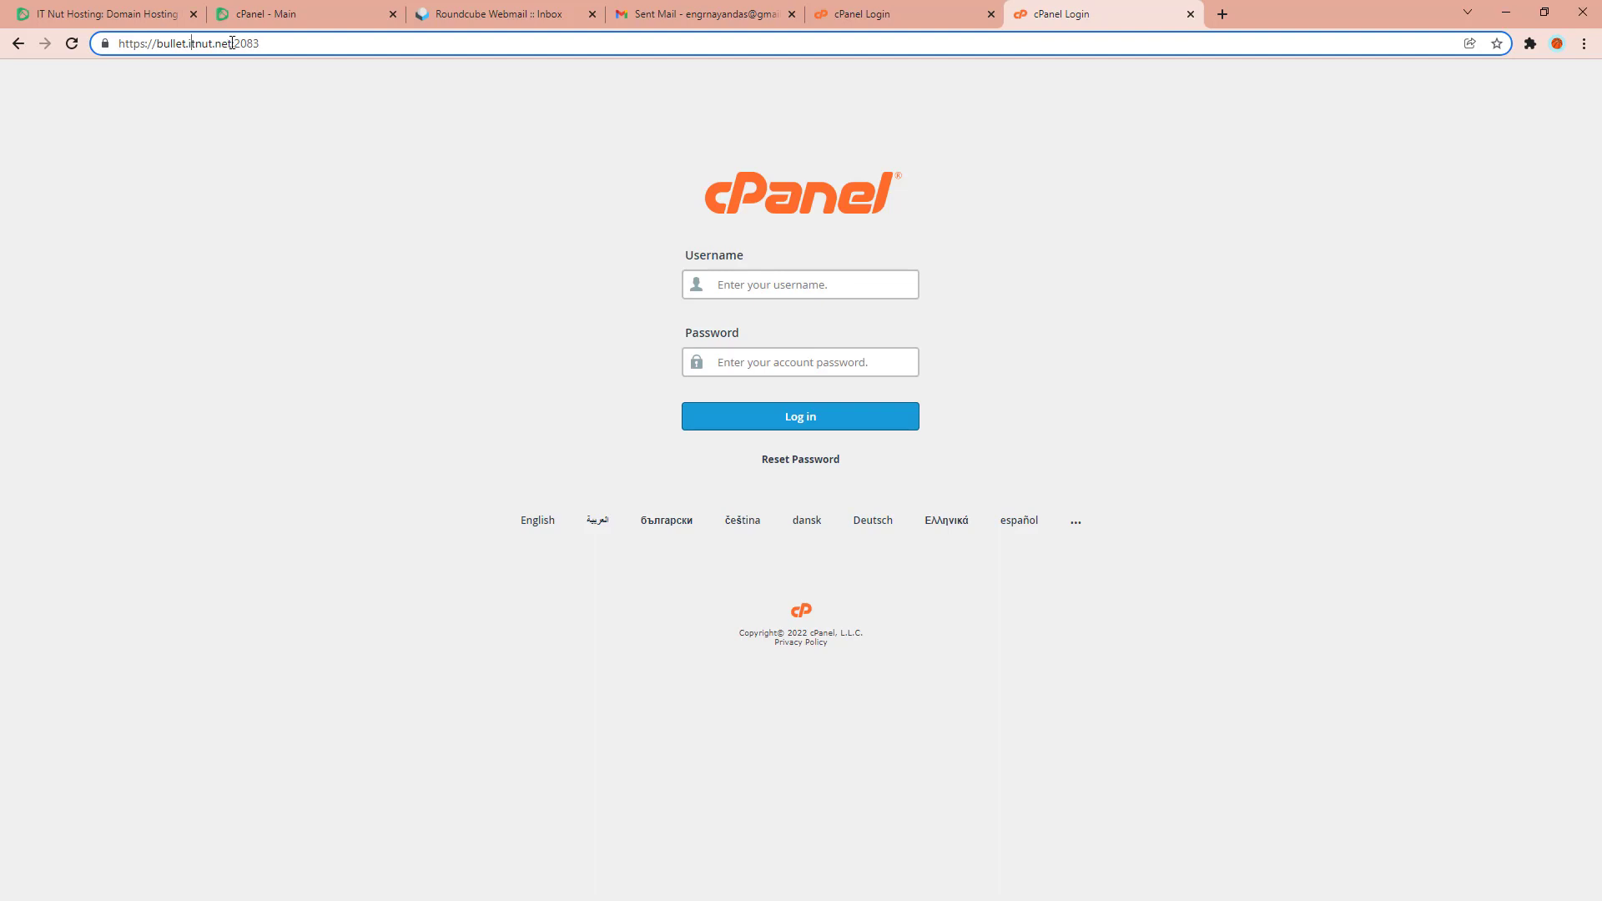
drag(232, 43, 156, 43)
Change the support mailbox's POP port on mail.nutbd.xyz from 110 to 995.
click(279, 12)
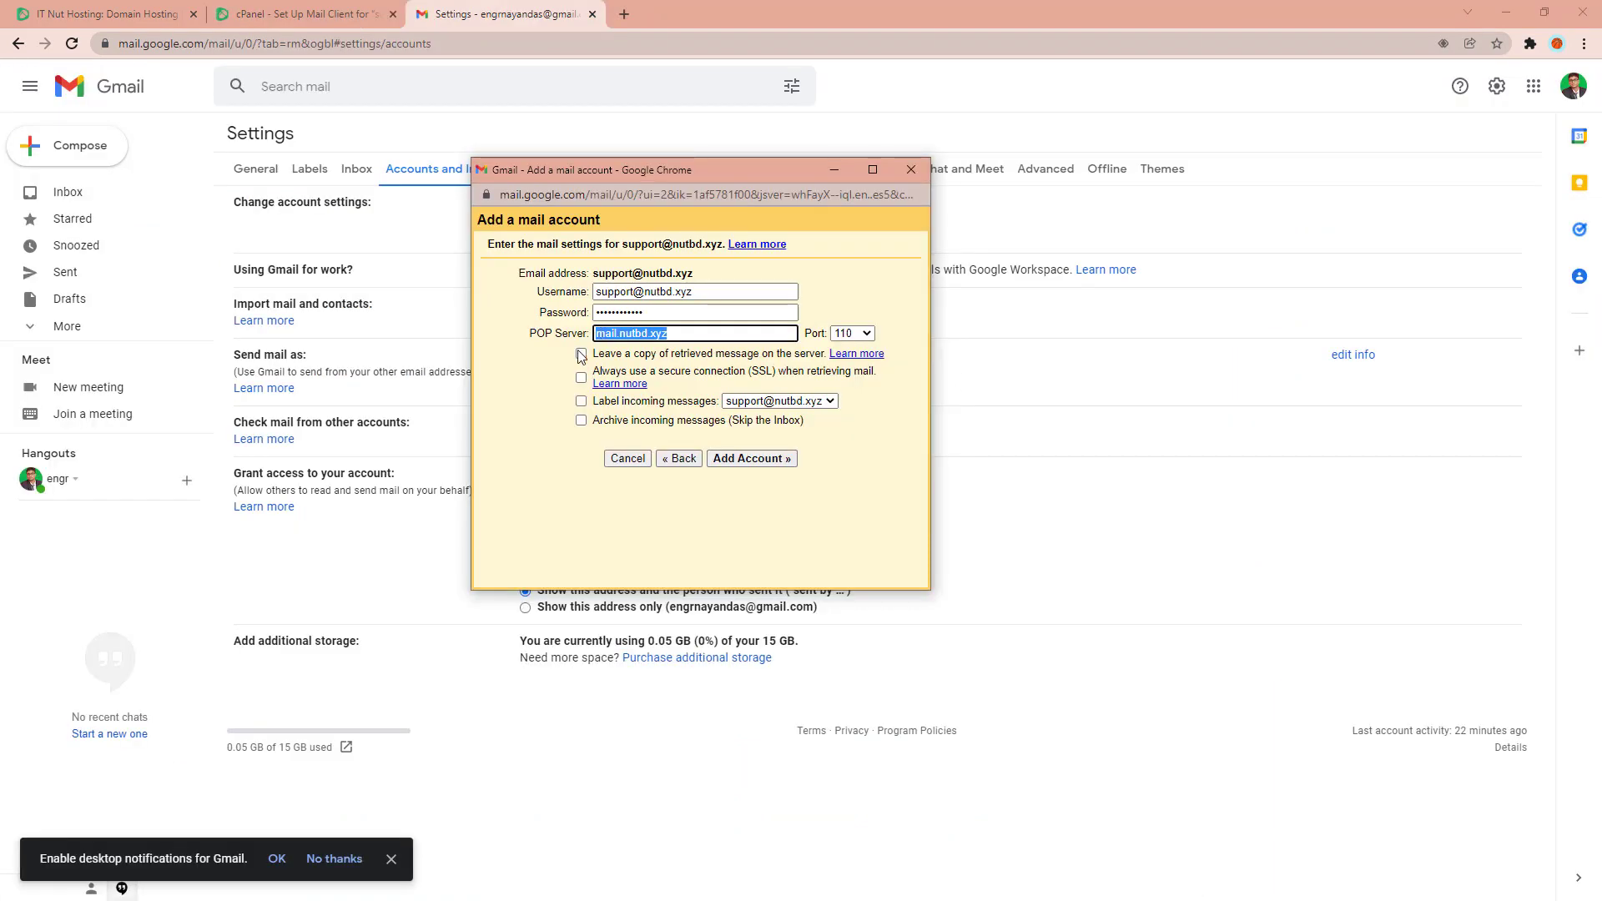
click(687, 334)
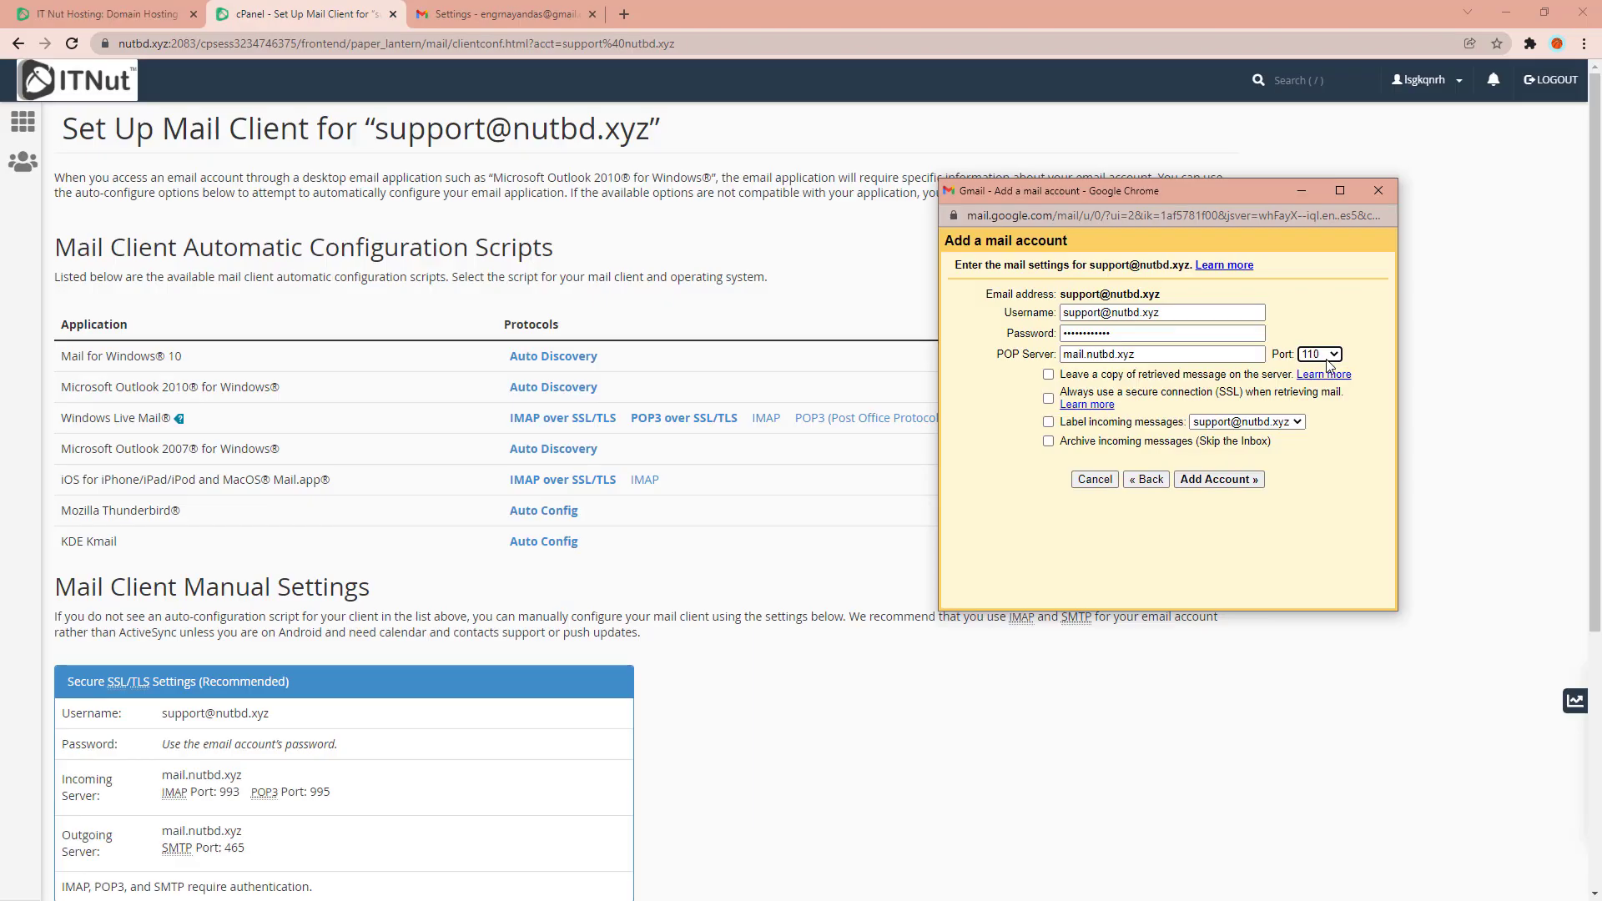
click(1334, 356)
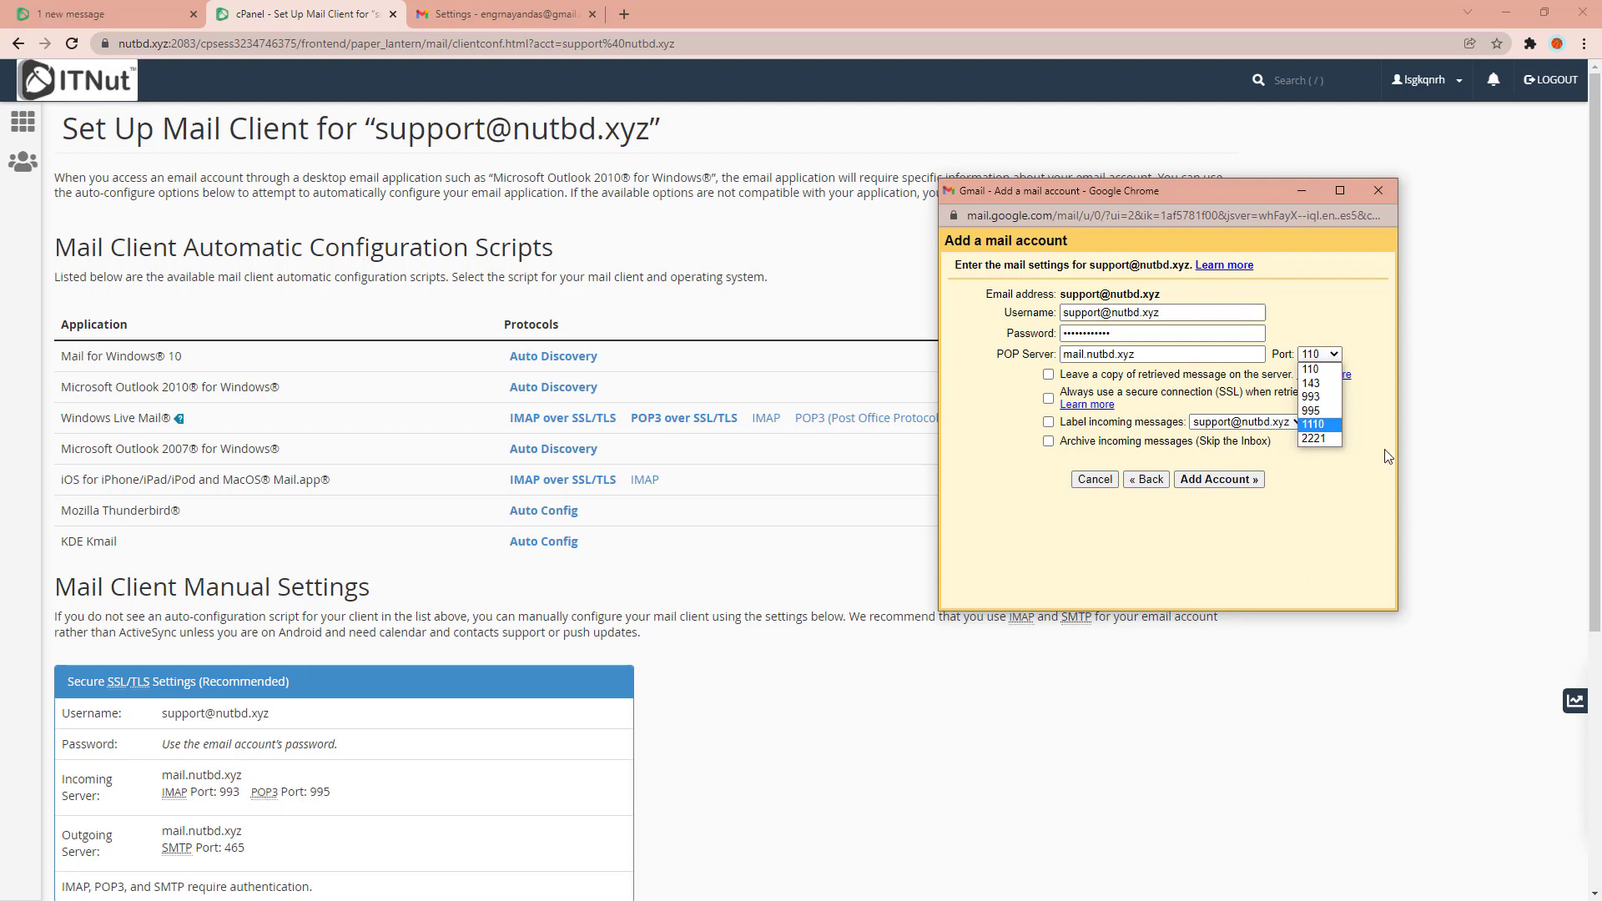
click(1311, 412)
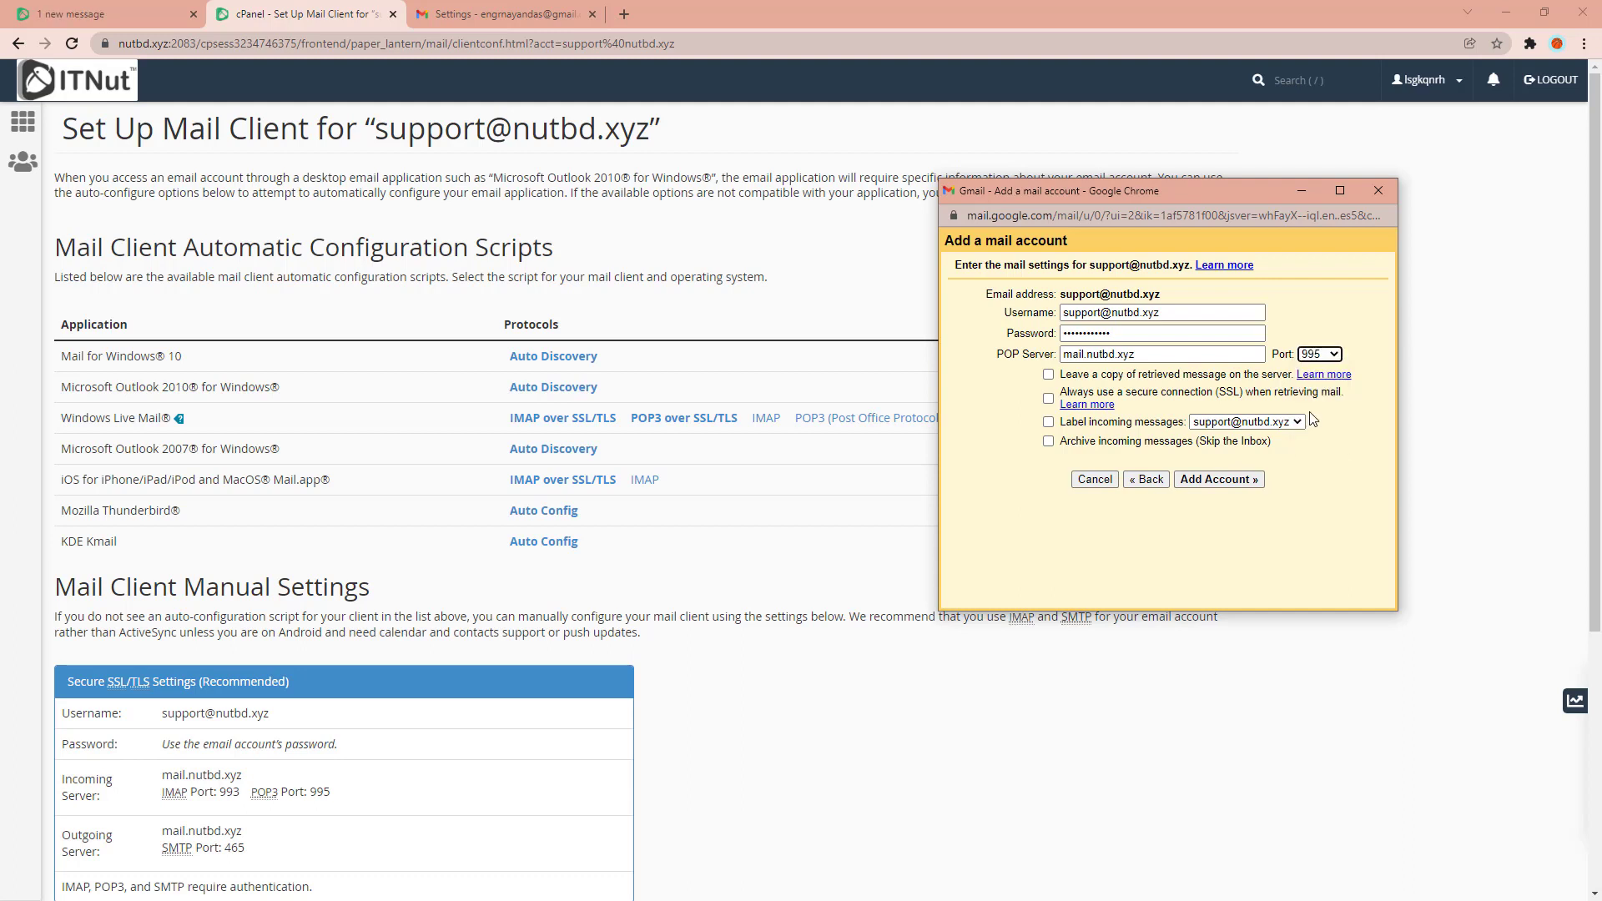
click(1336, 356)
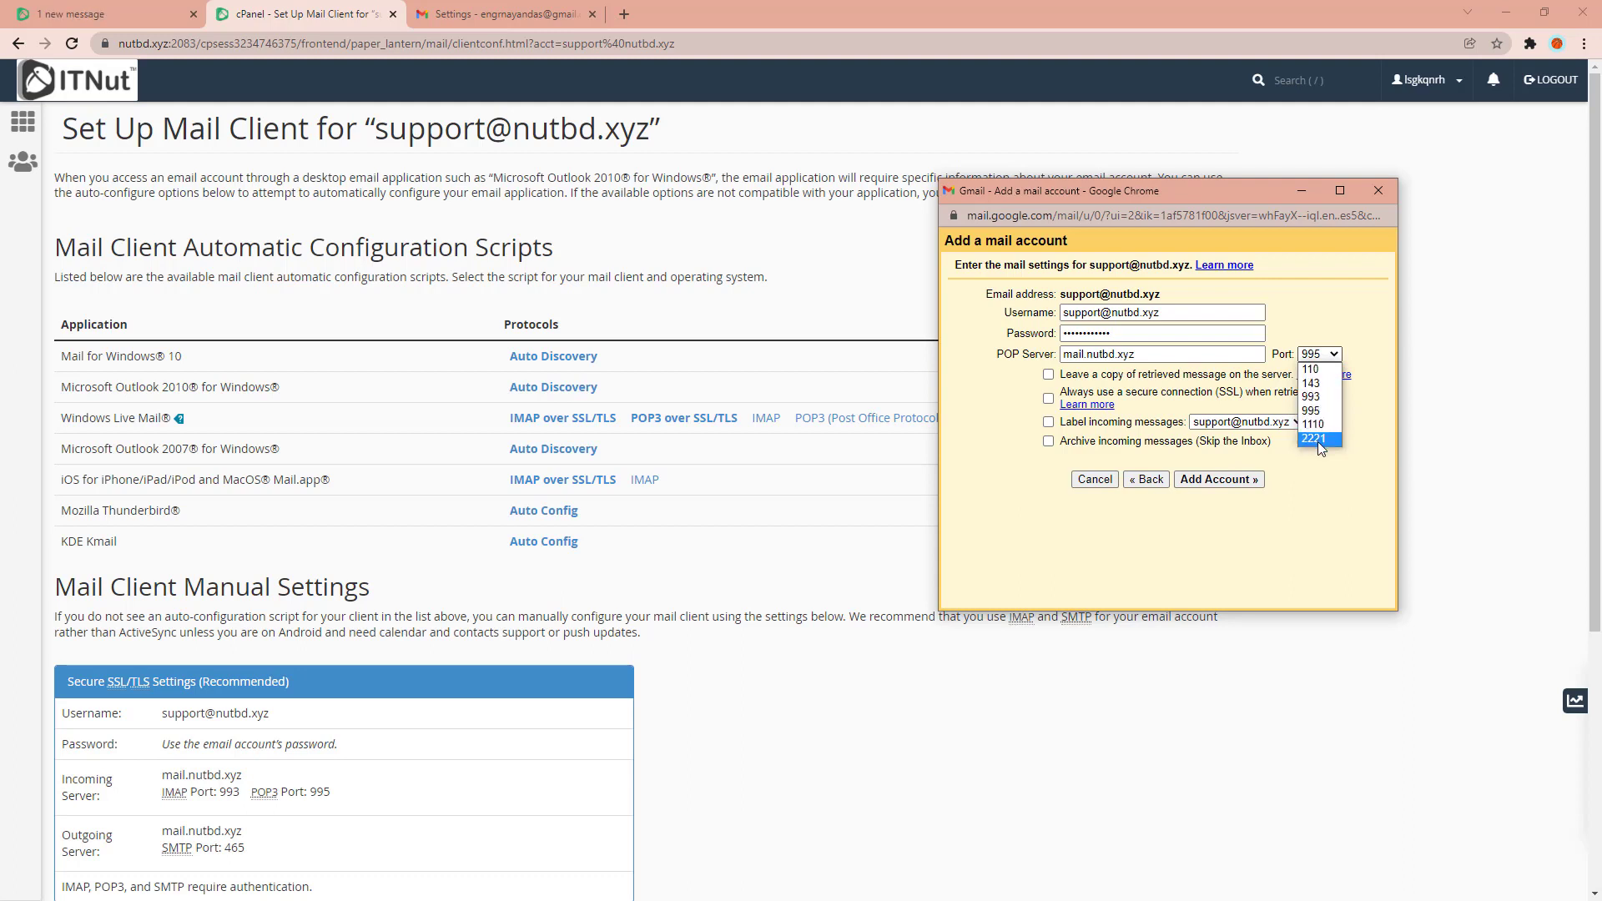
click(1310, 370)
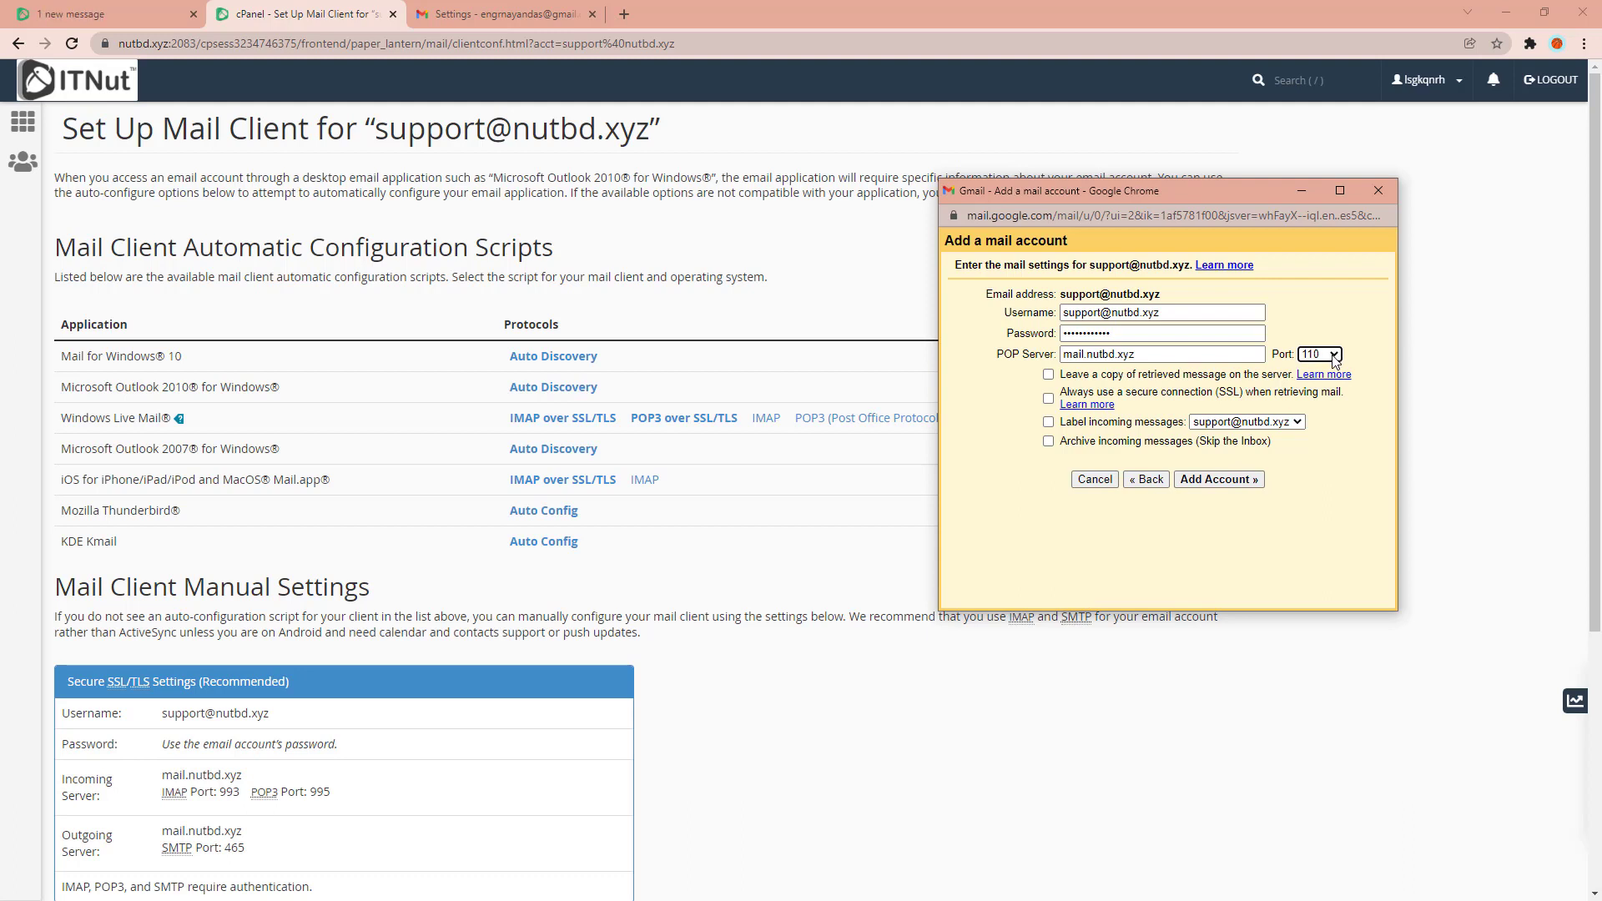
click(1333, 355)
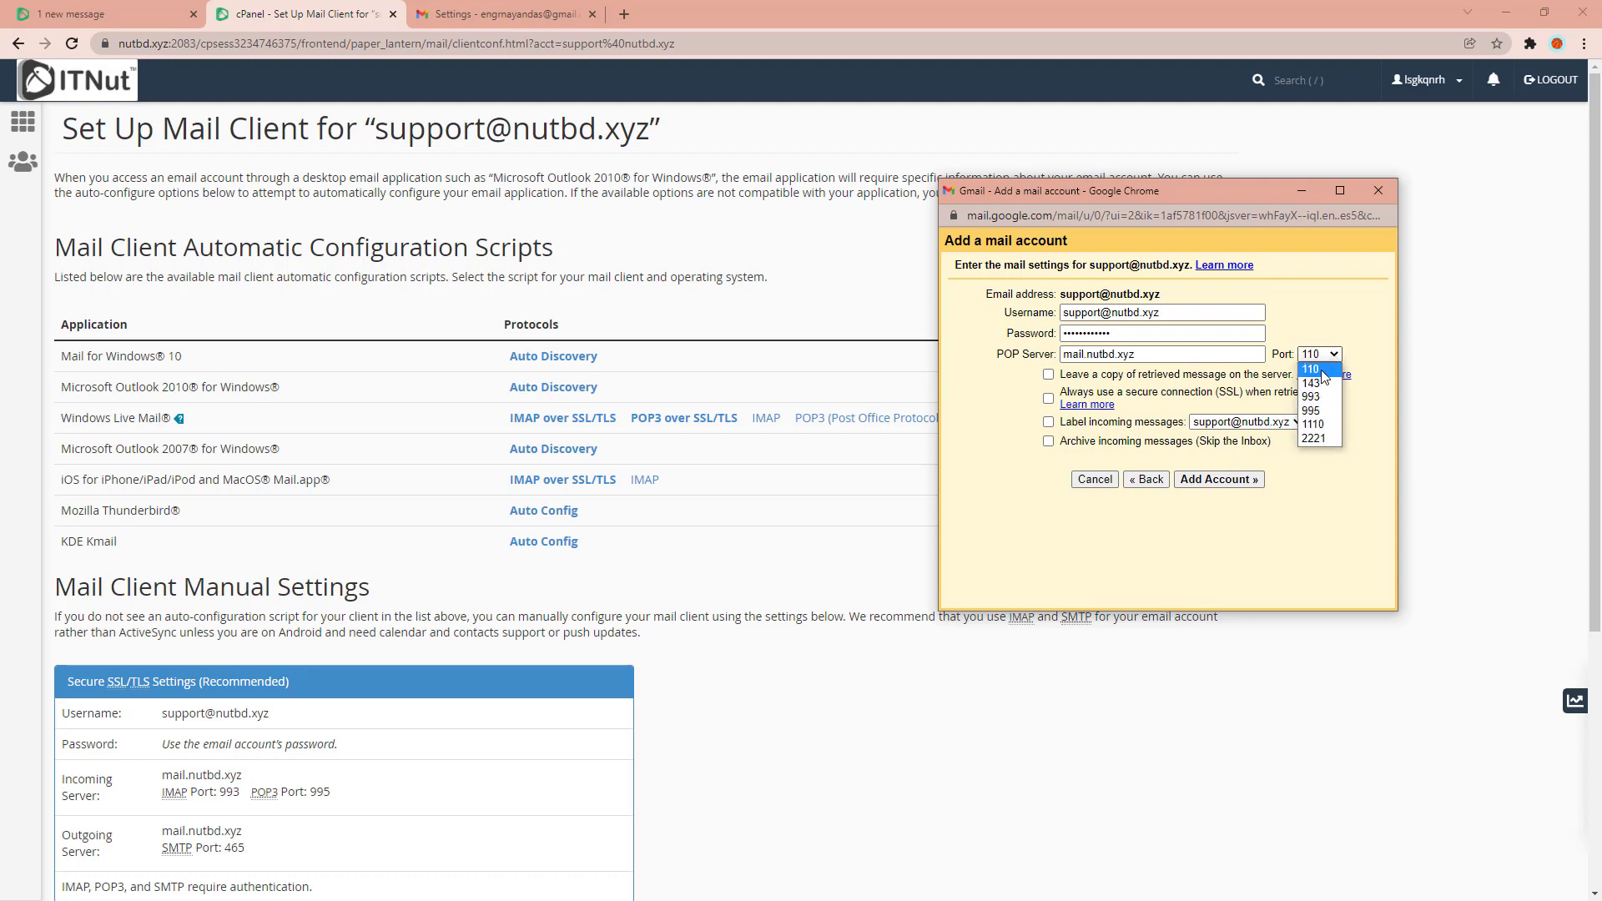
click(1323, 378)
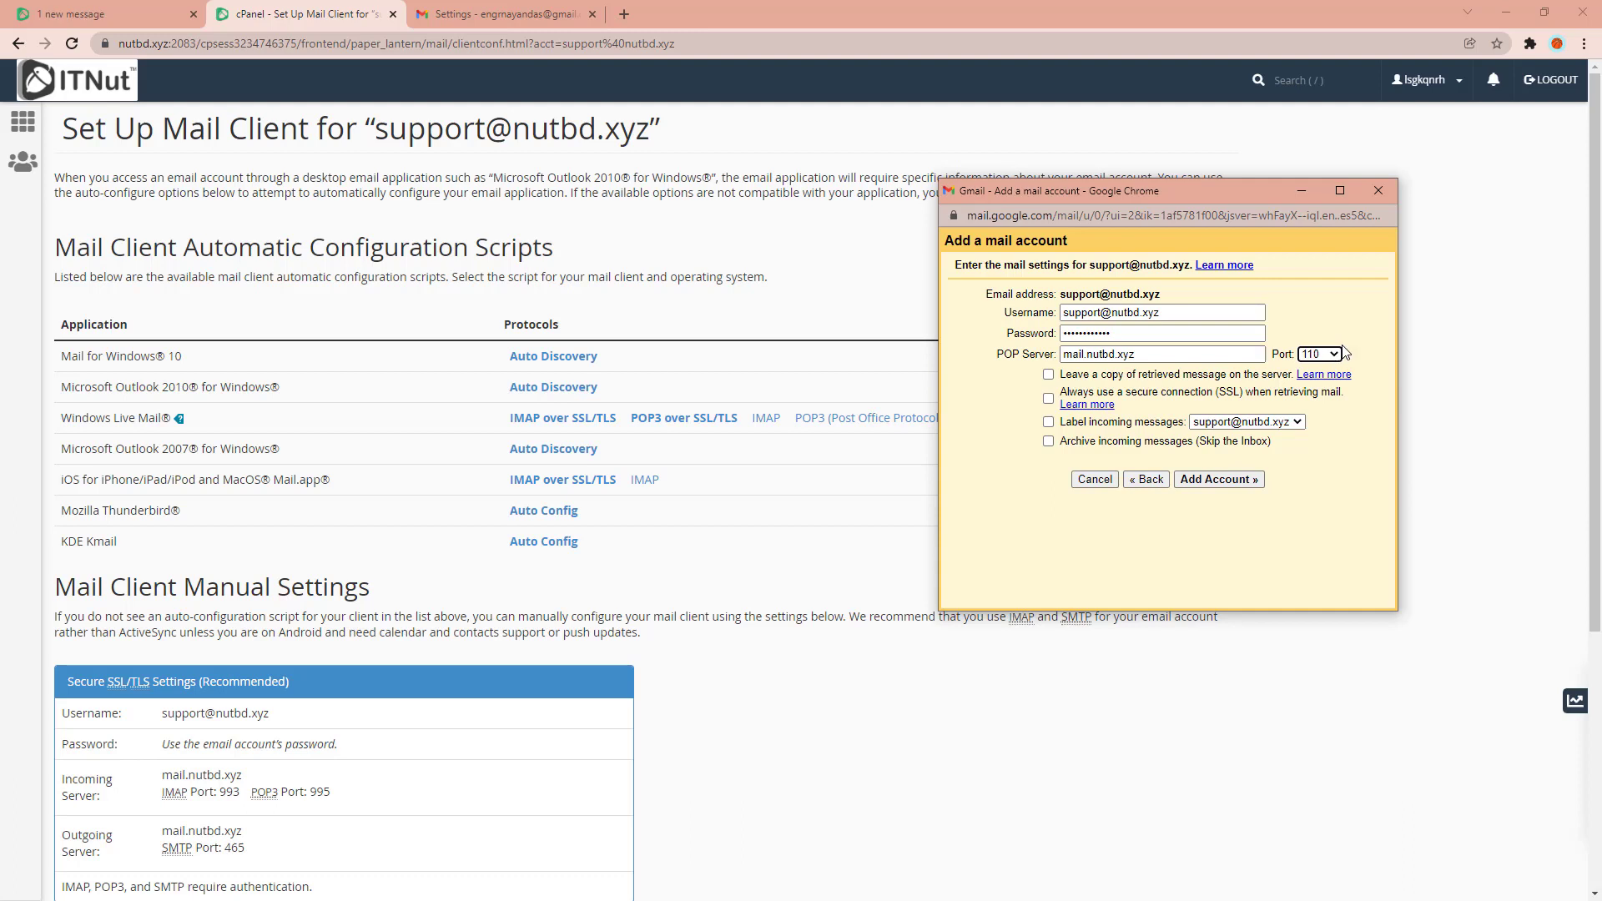
click(1336, 353)
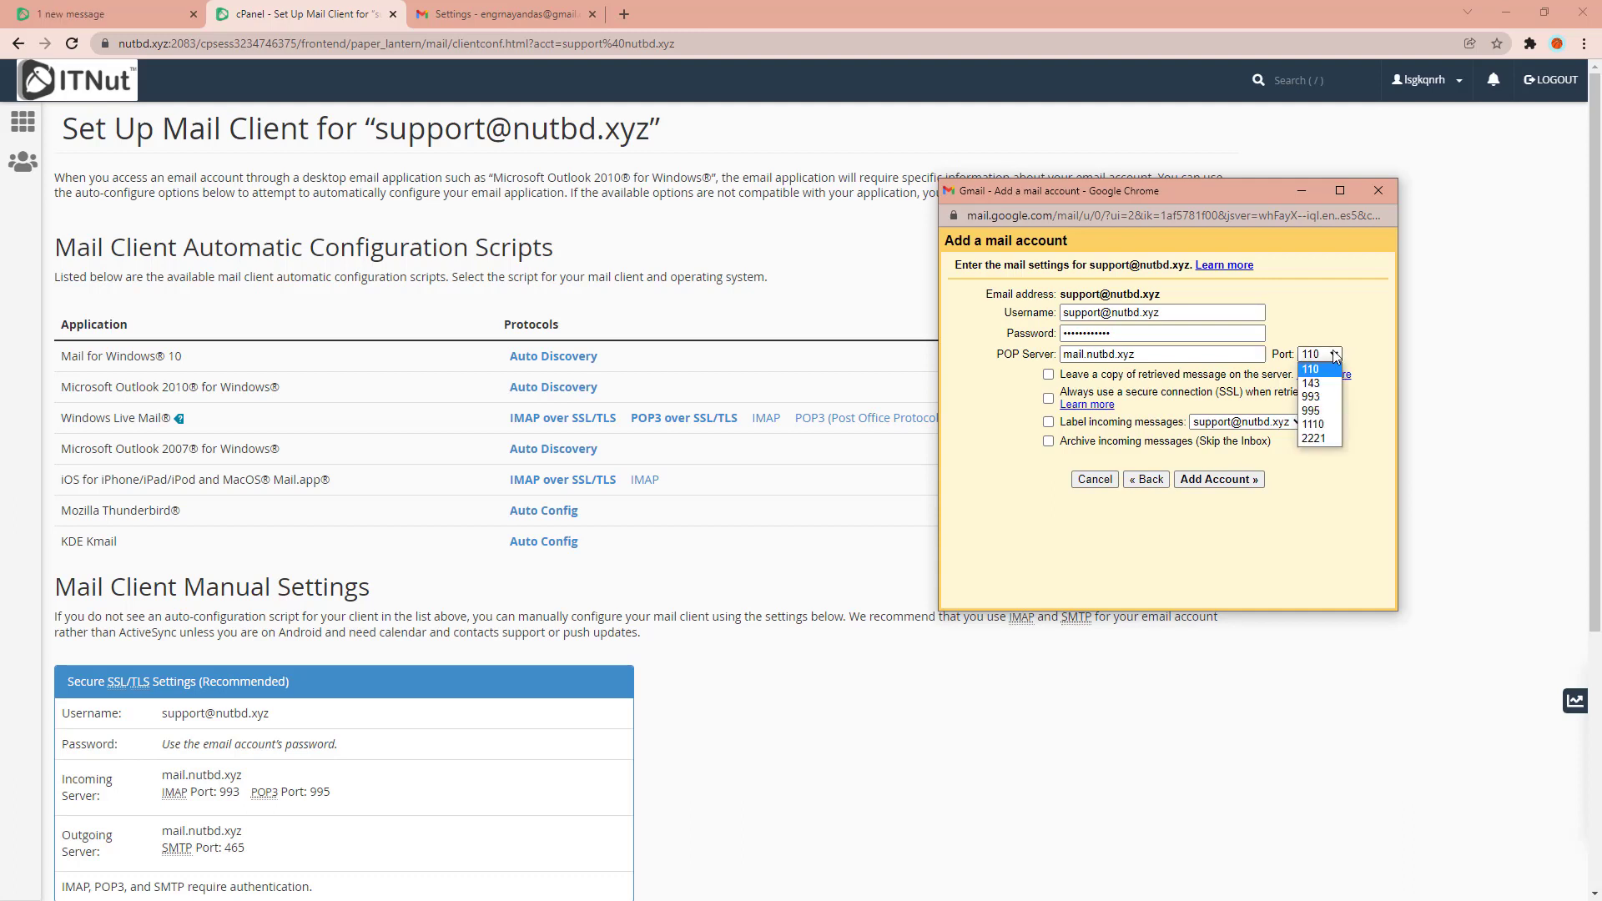
click(1322, 412)
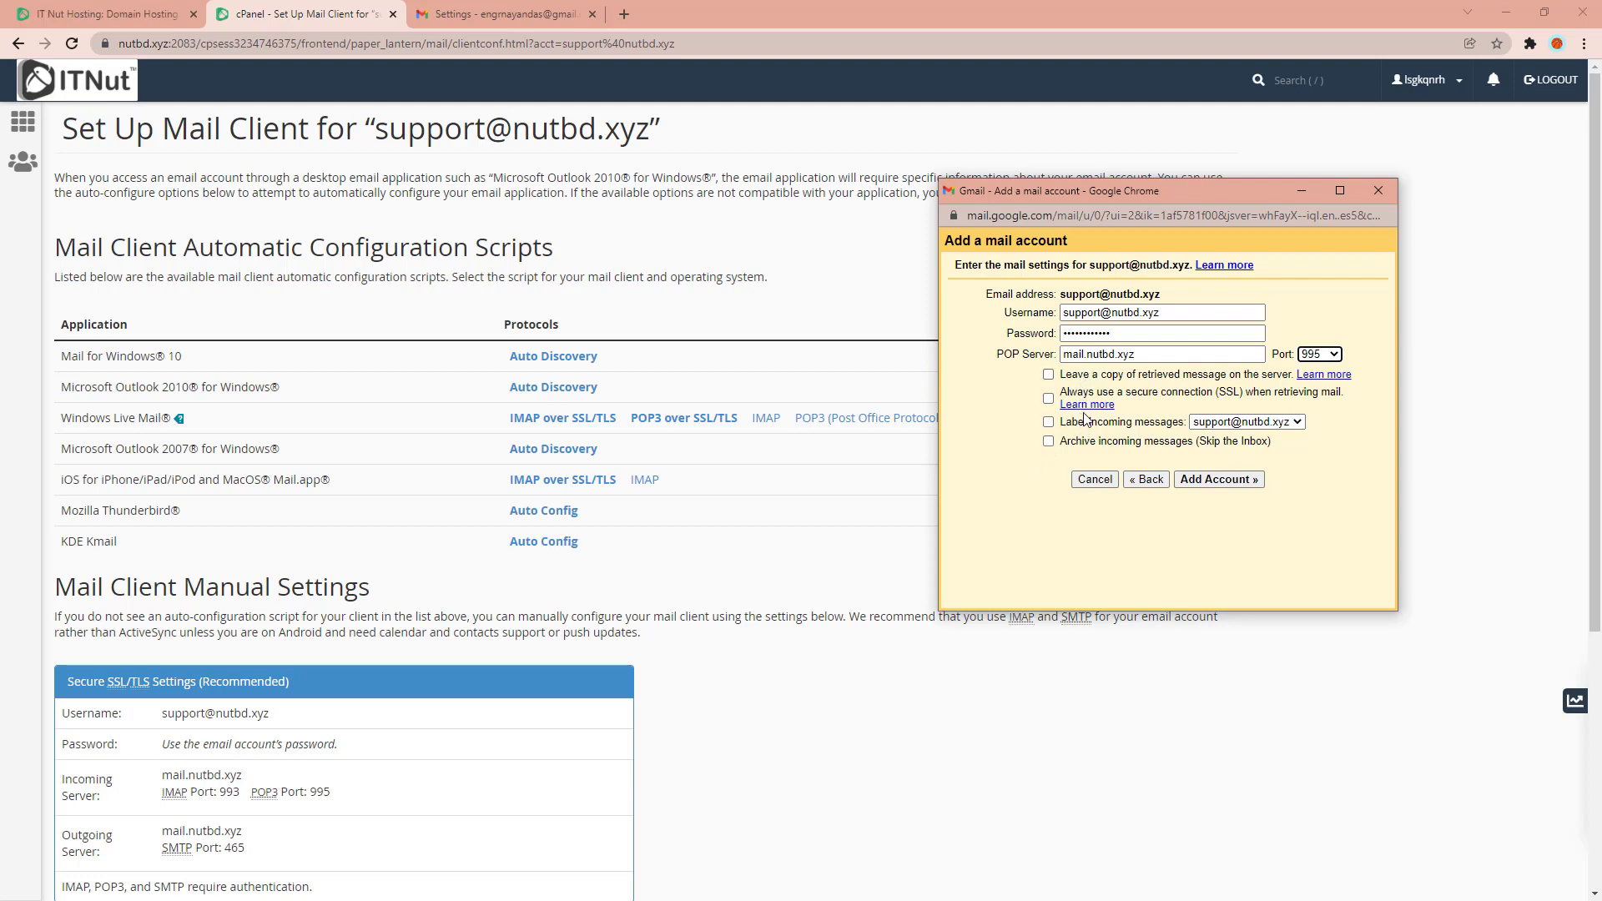
Keep copies of retrieved messages on the server and always retrieve mail over SSL.
click(1049, 375)
click(1049, 375)
click(1049, 374)
click(1049, 400)
Label incoming messages with a new 'webmail' label and add the POP account.
click(1055, 422)
click(1243, 423)
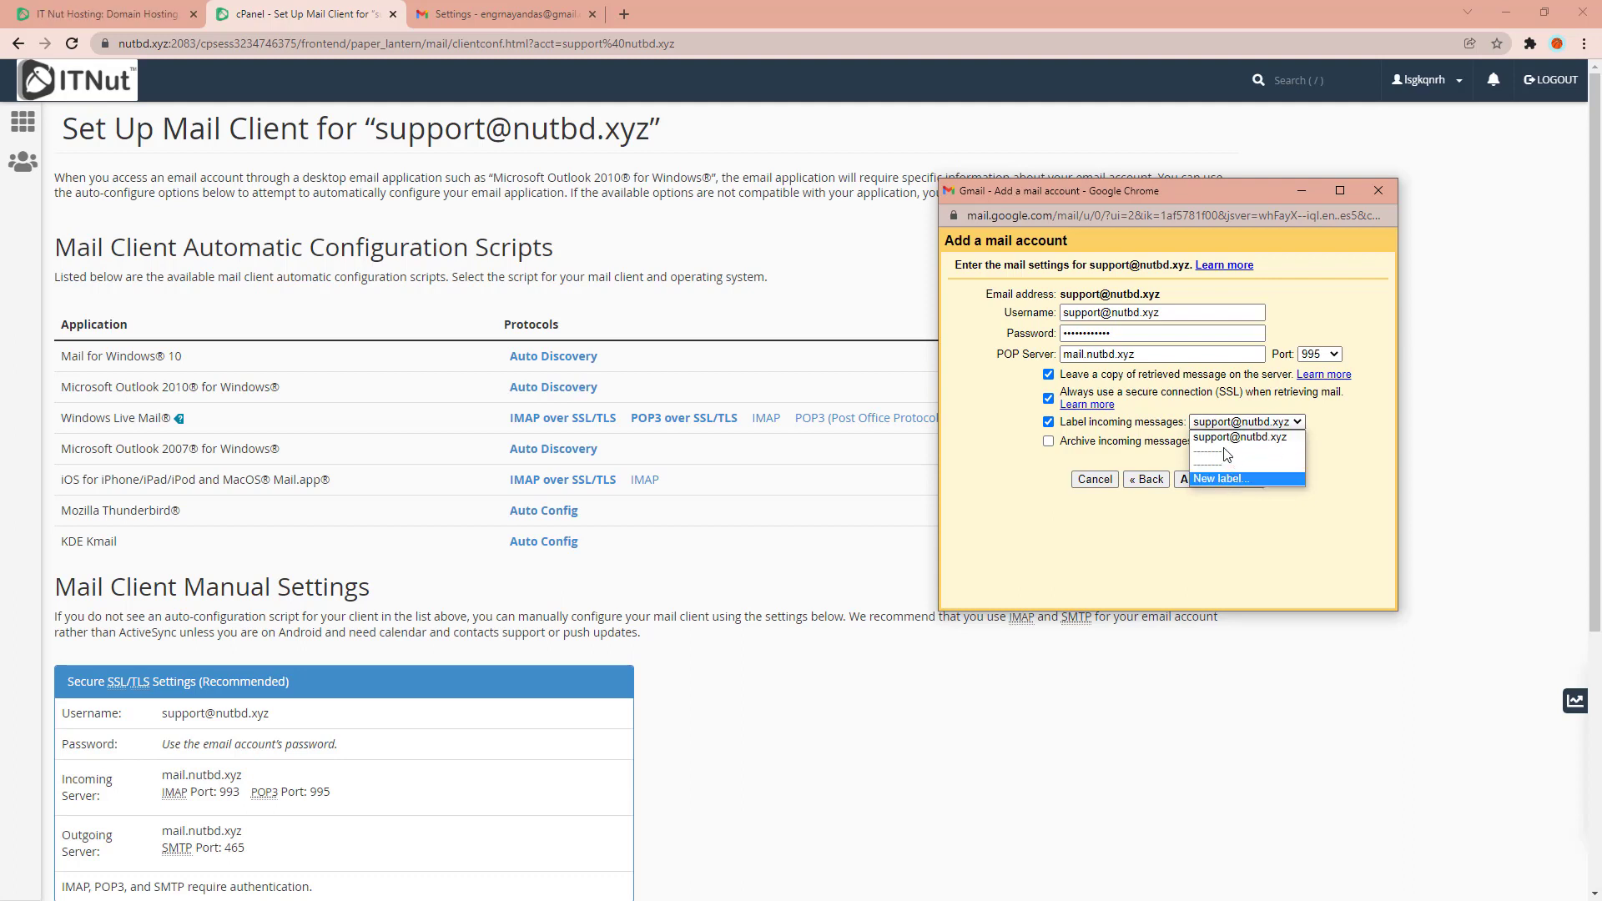
click(1219, 479)
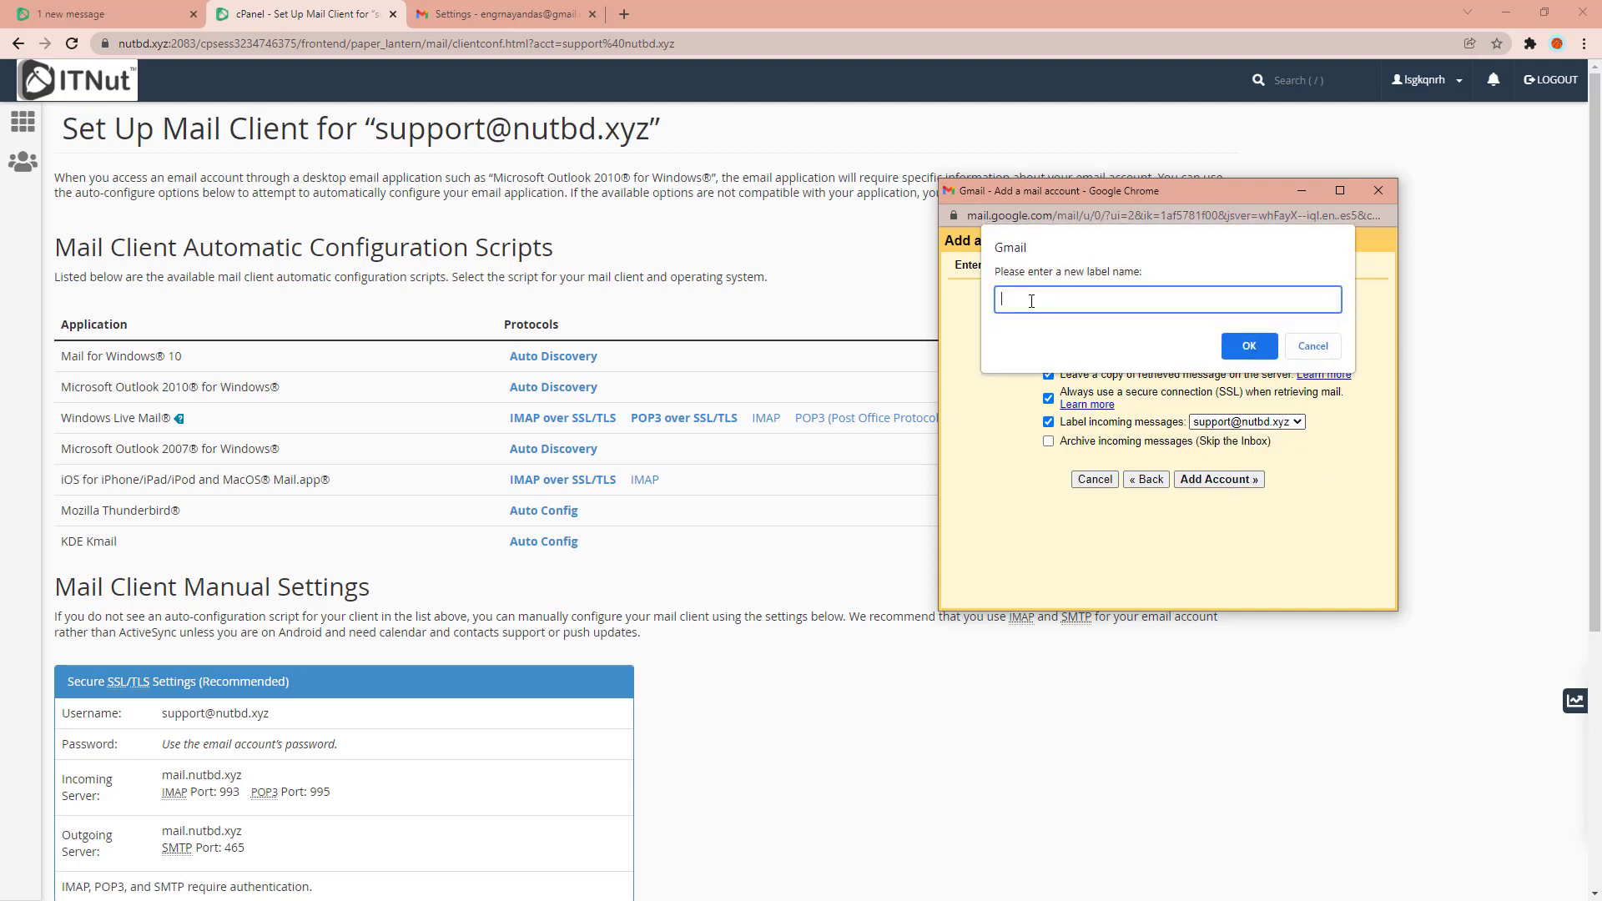
text(webmail)
click(1249, 352)
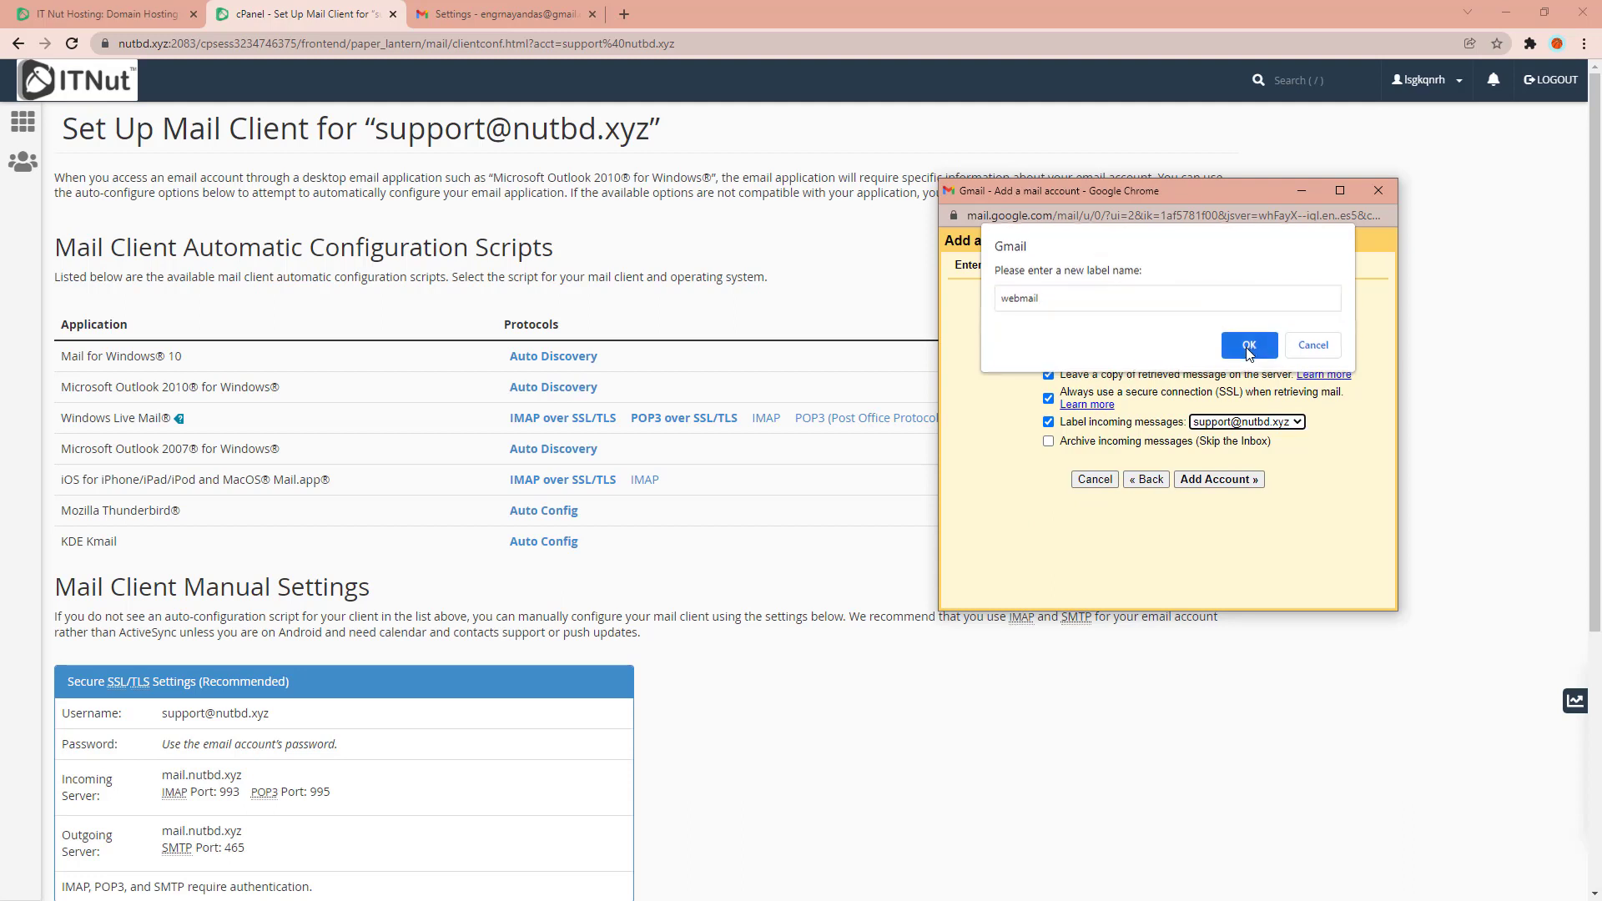
click(1258, 422)
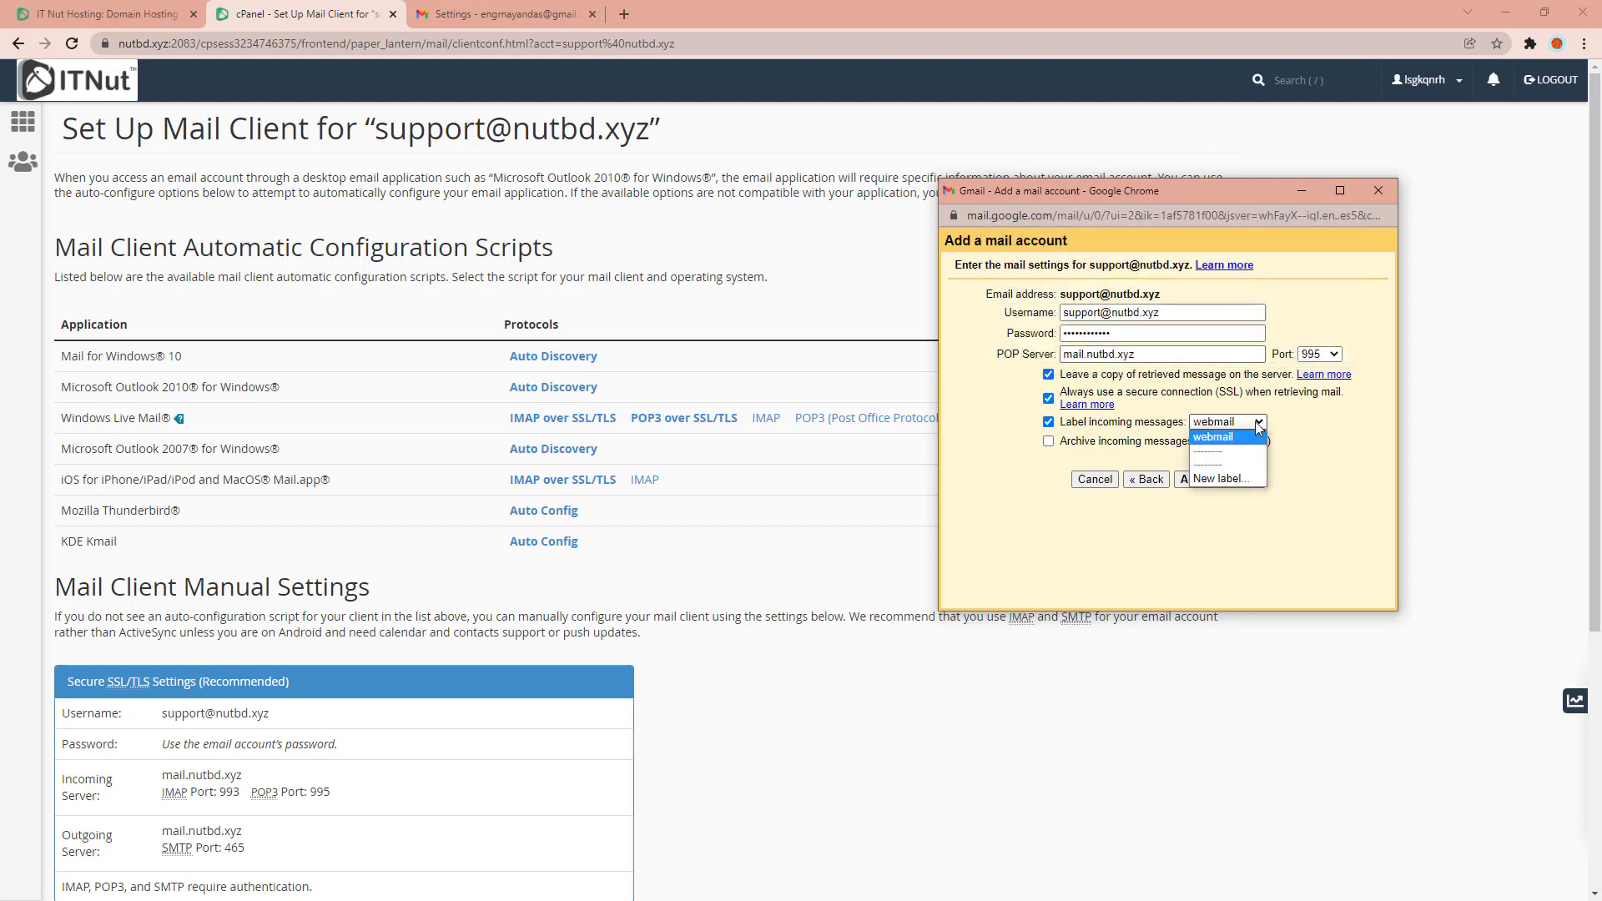
click(1256, 424)
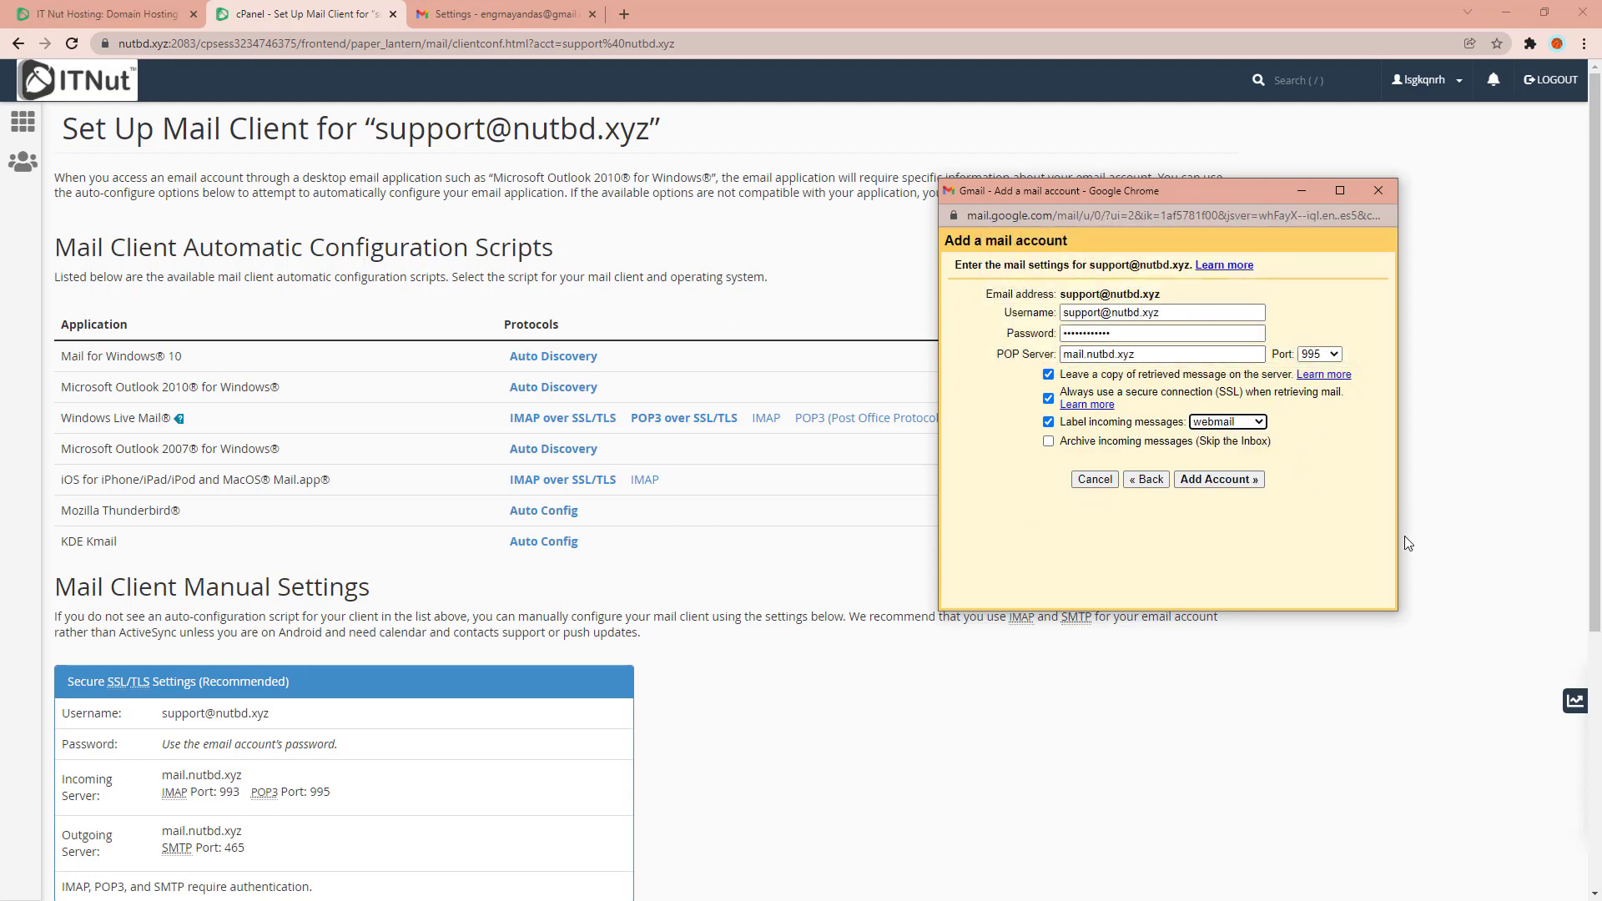
click(1258, 428)
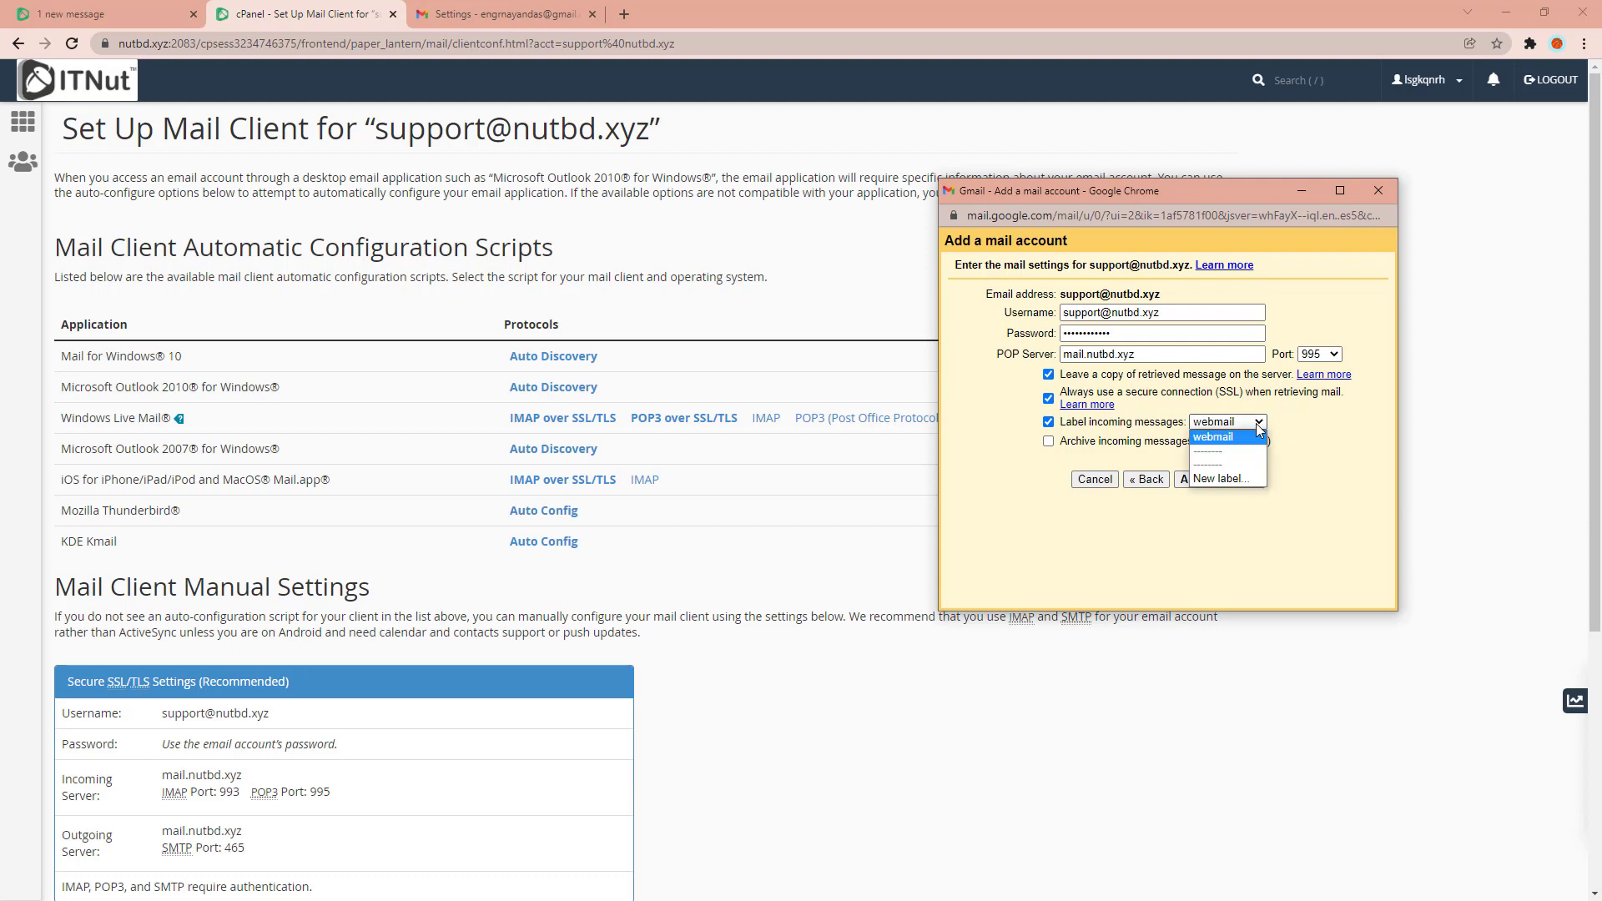
click(1344, 442)
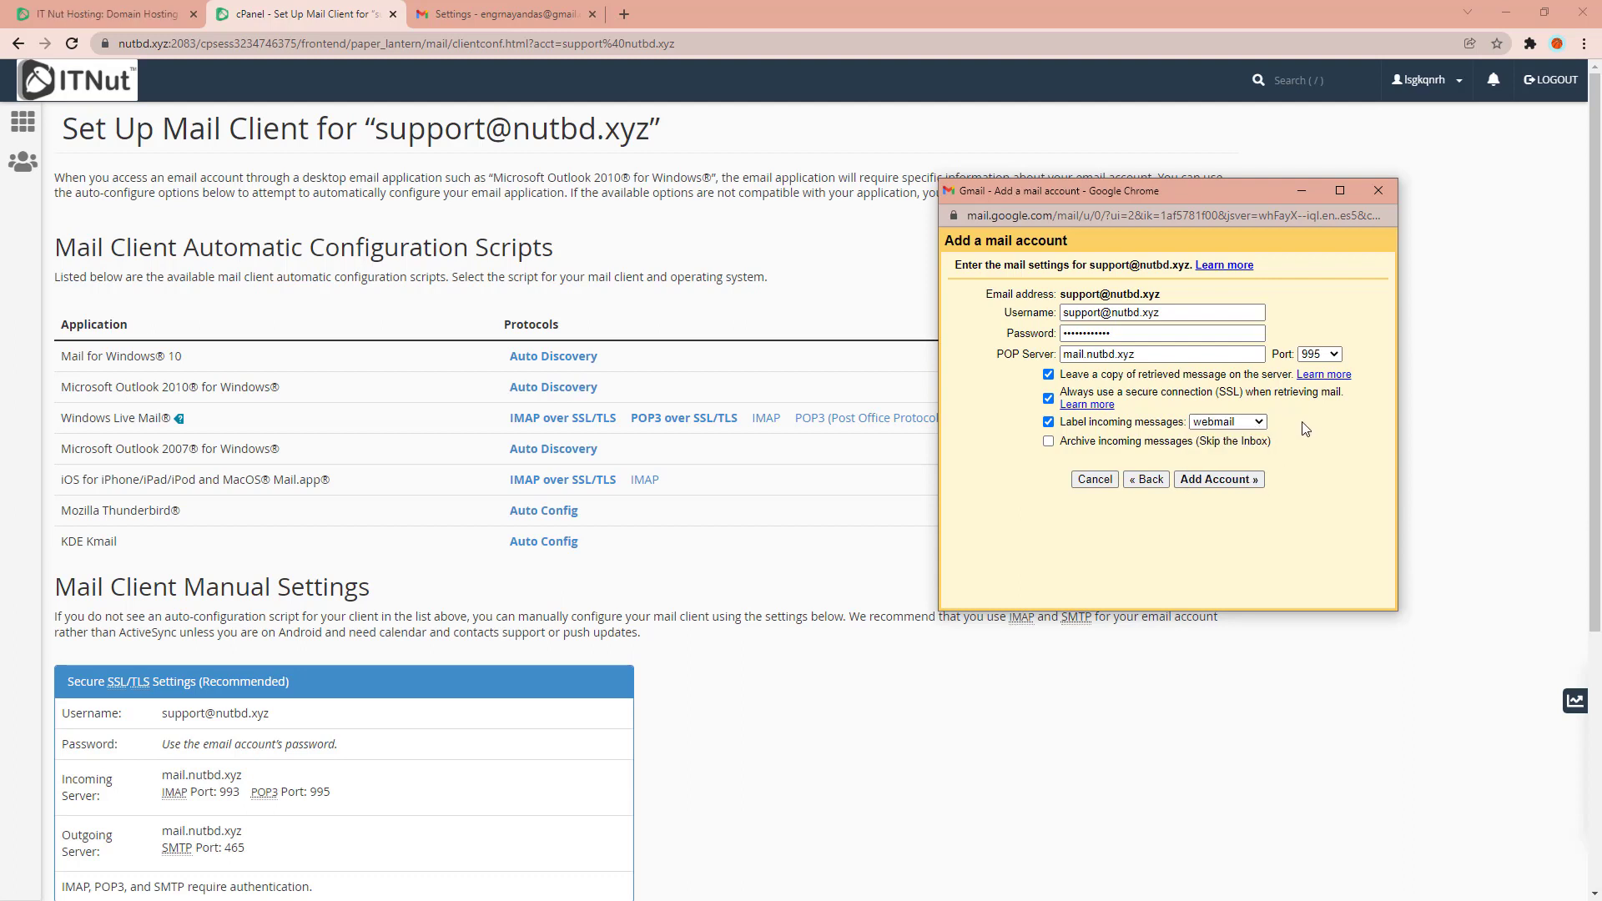
click(1226, 483)
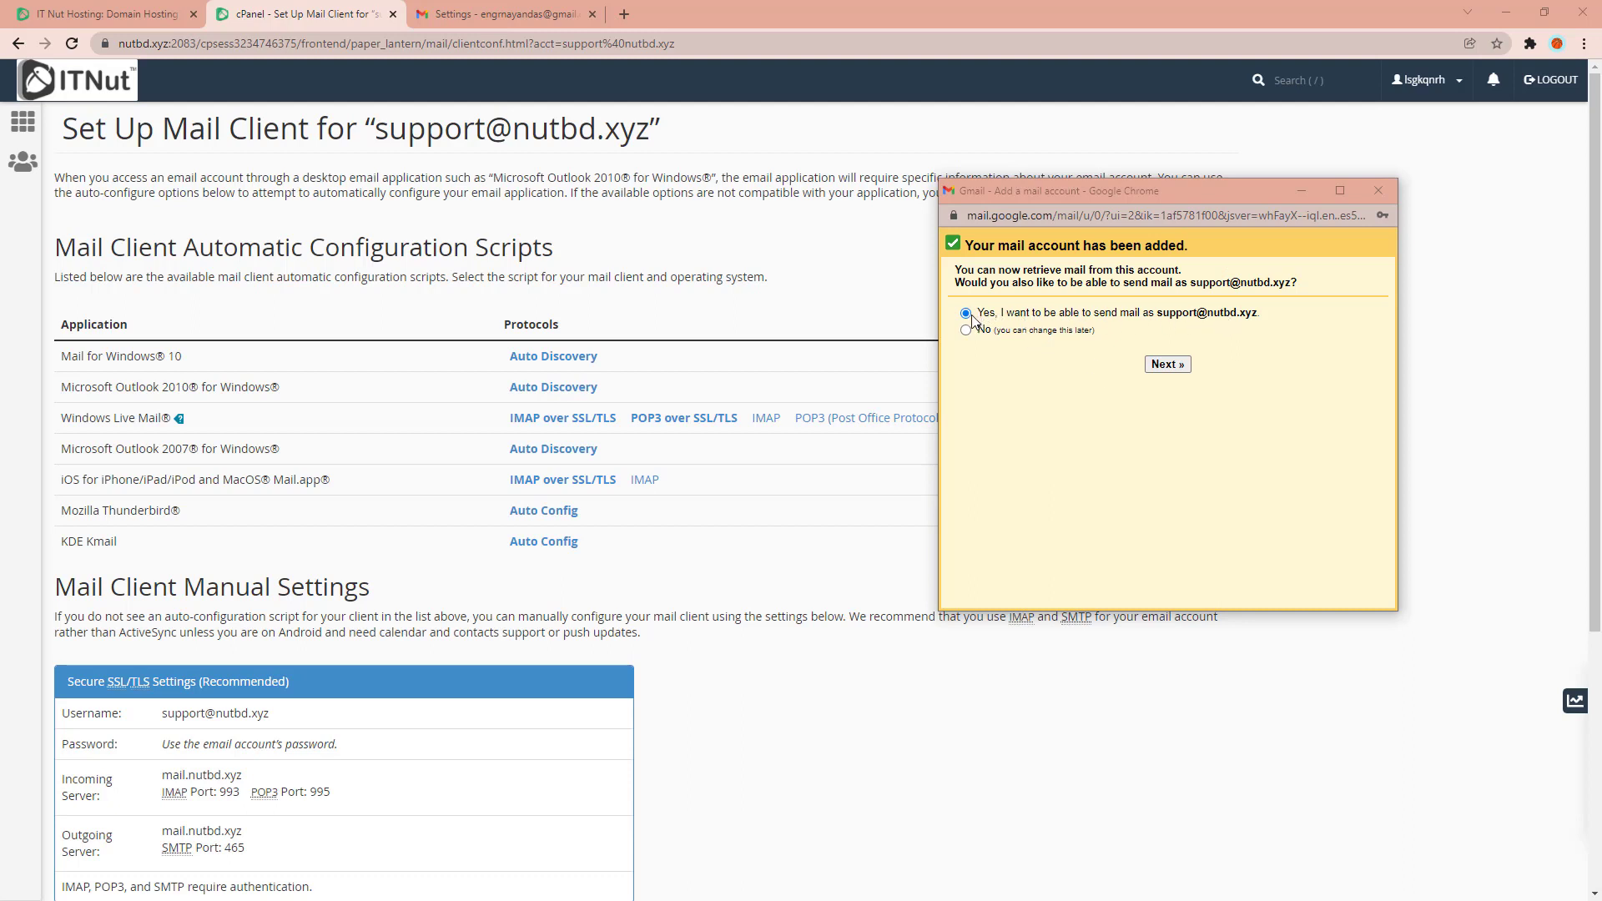
click(1174, 367)
click(1063, 307)
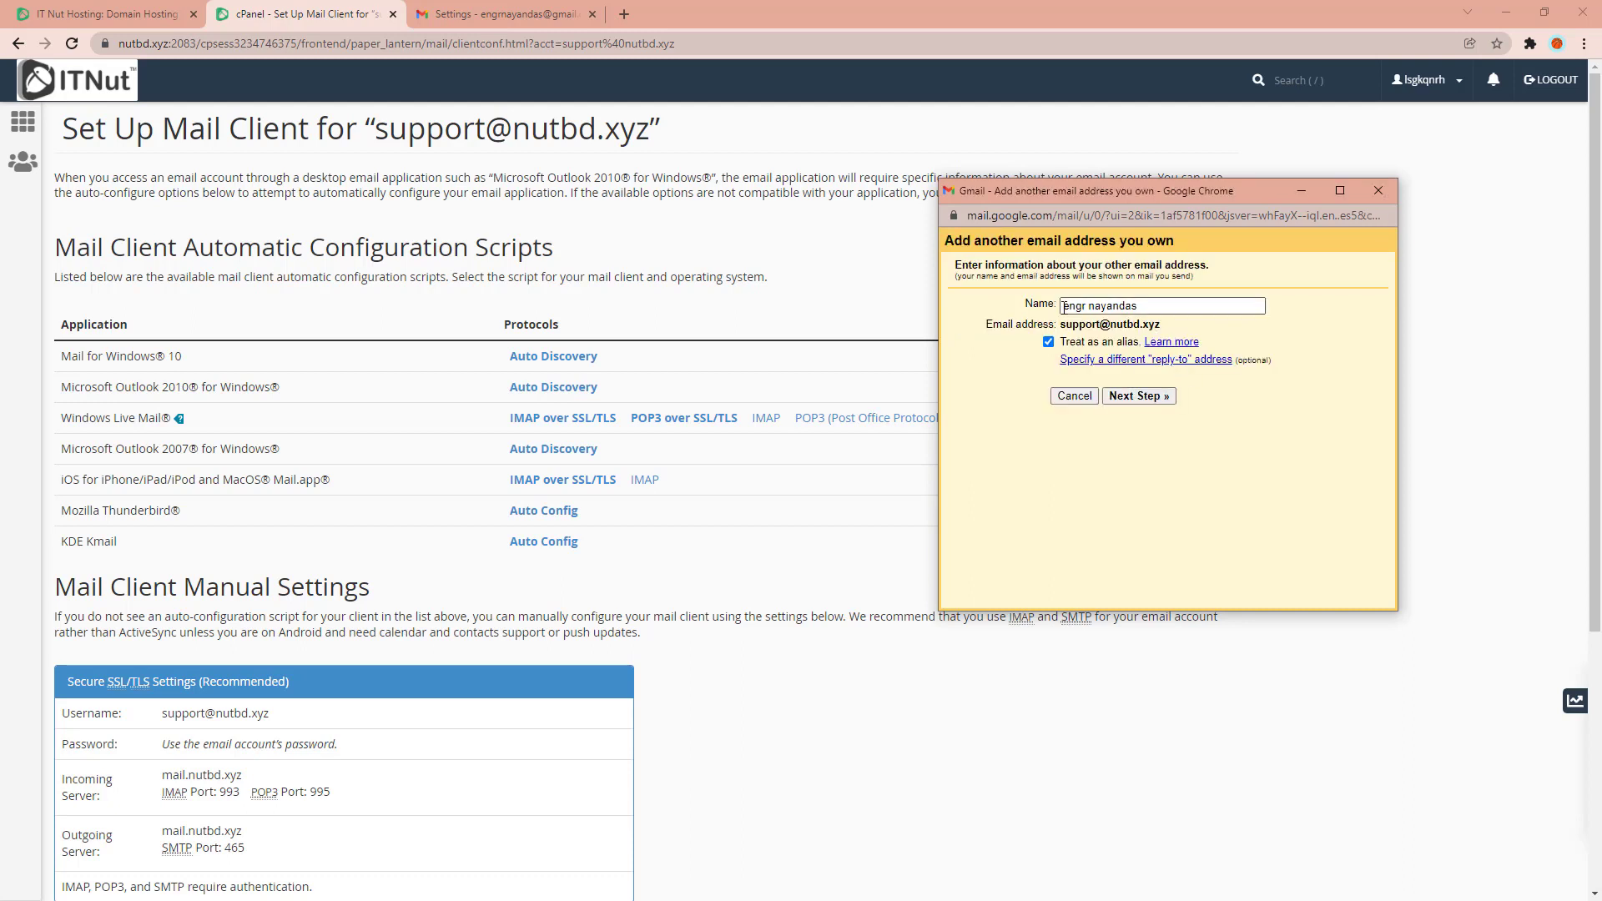
triple_click(1161, 307)
key(BackSpace)
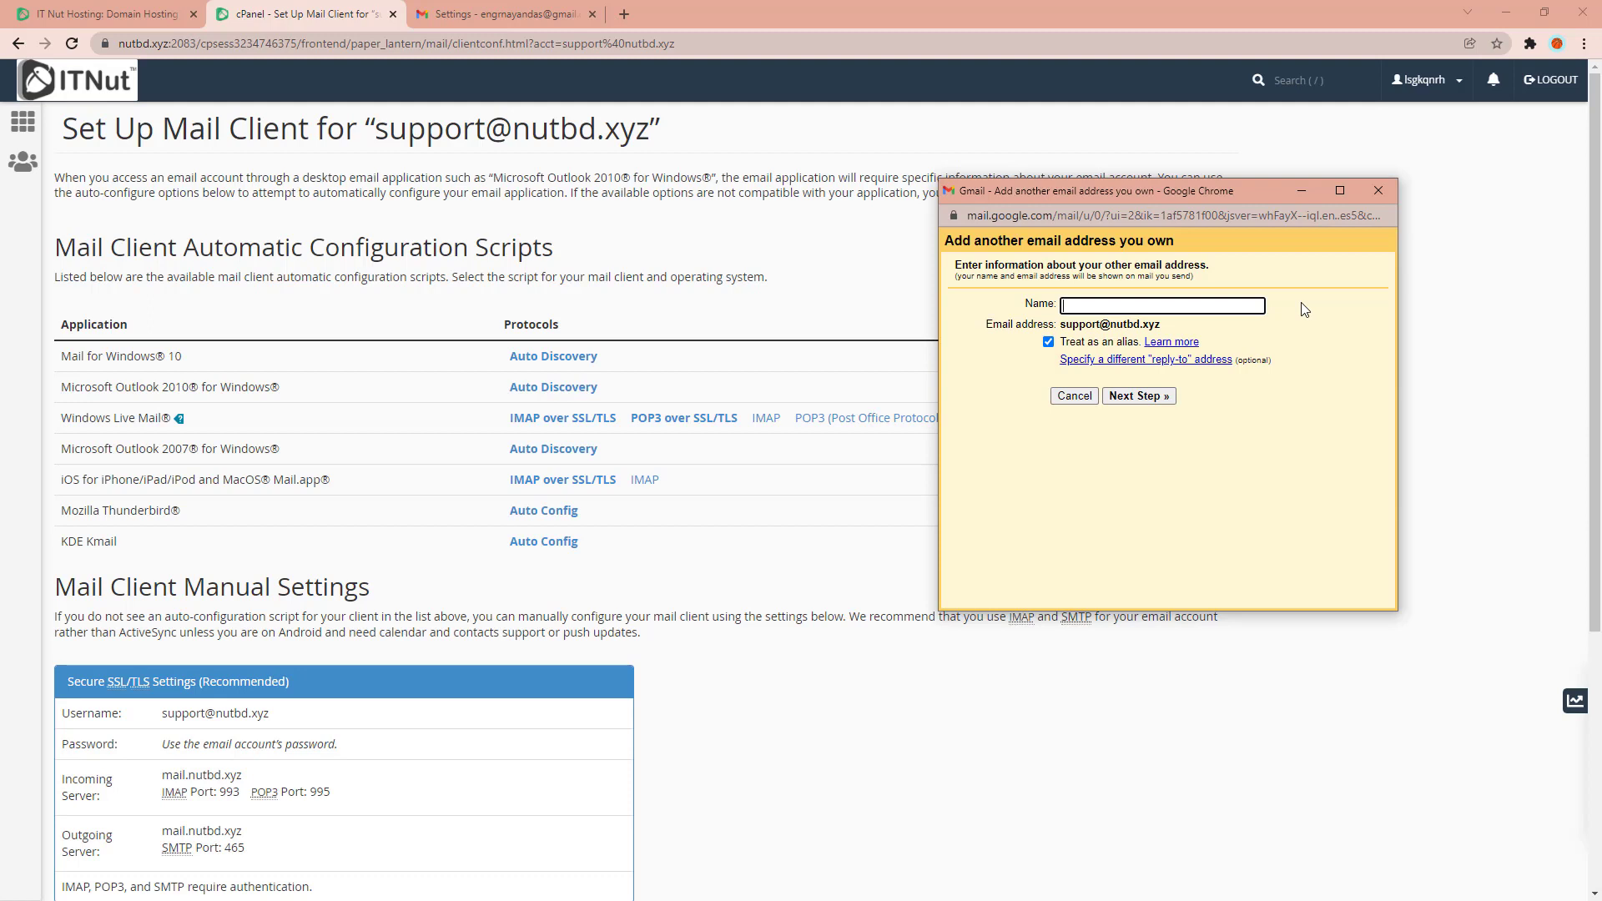
Set the outgoing SMTP server to mail.nutbd.xyz.
click(1127, 397)
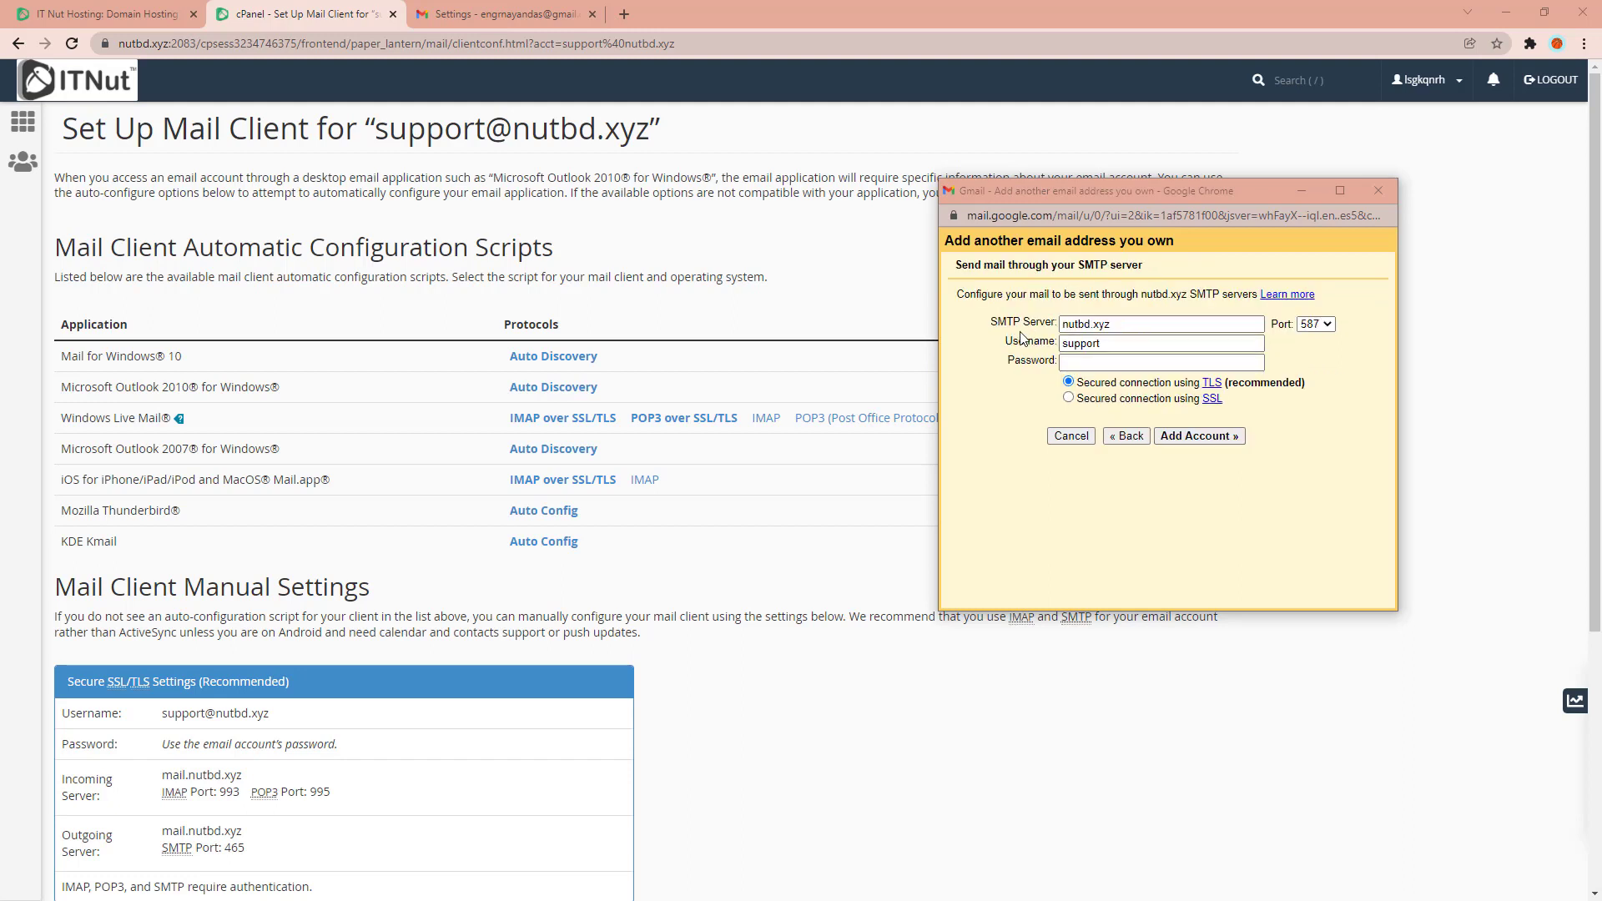
double_click(1128, 322)
text(mail.nutbd.xyz)
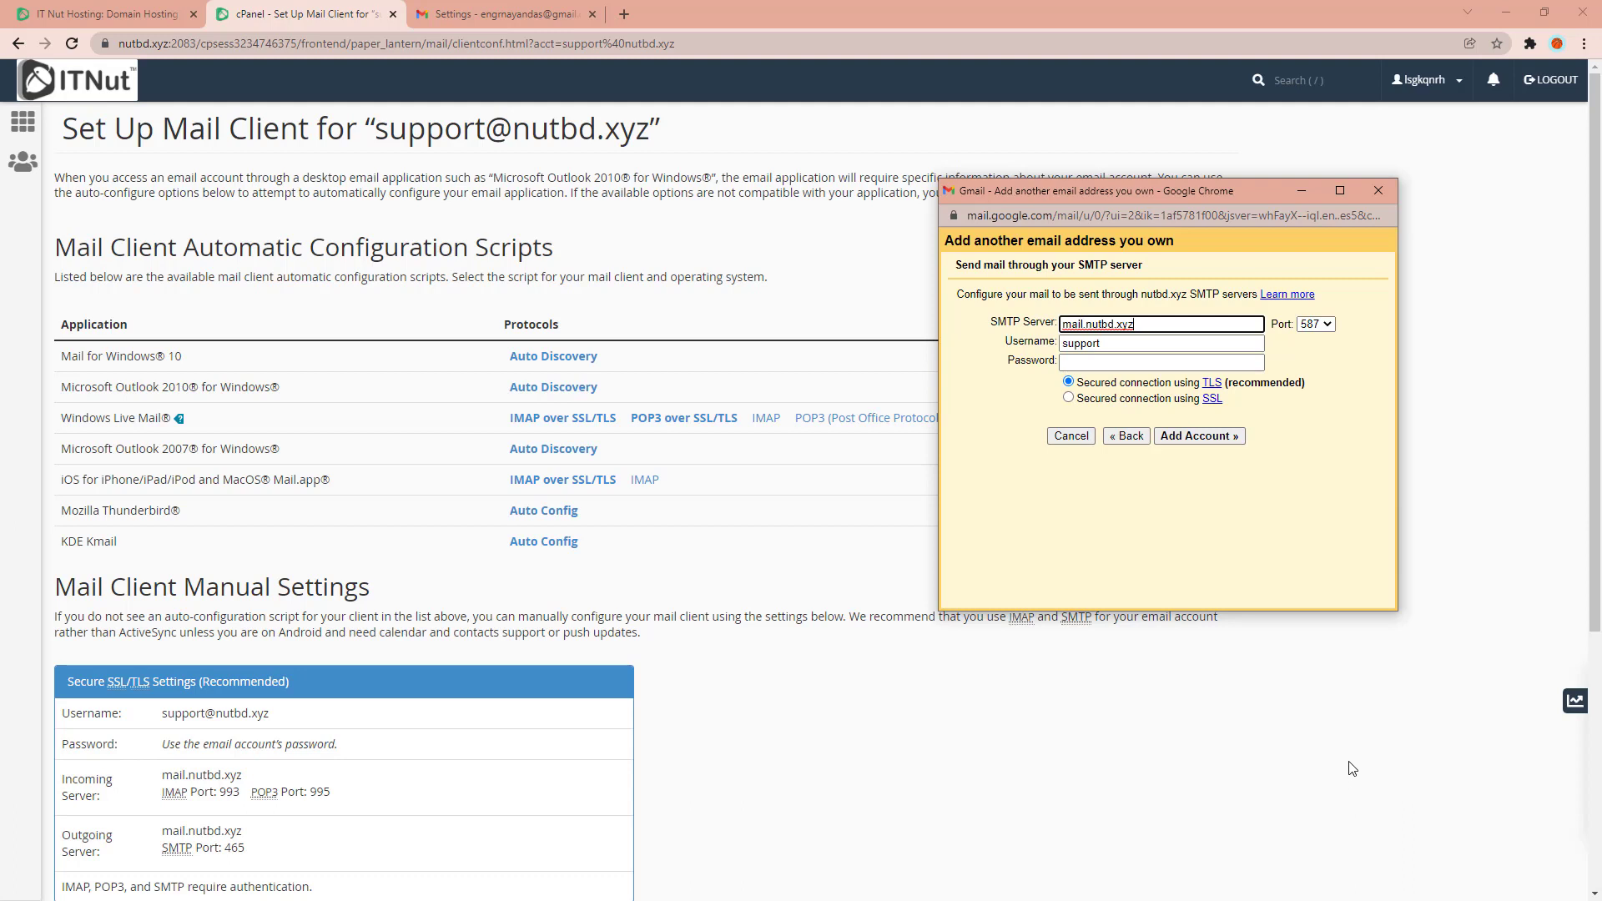
click(1117, 342)
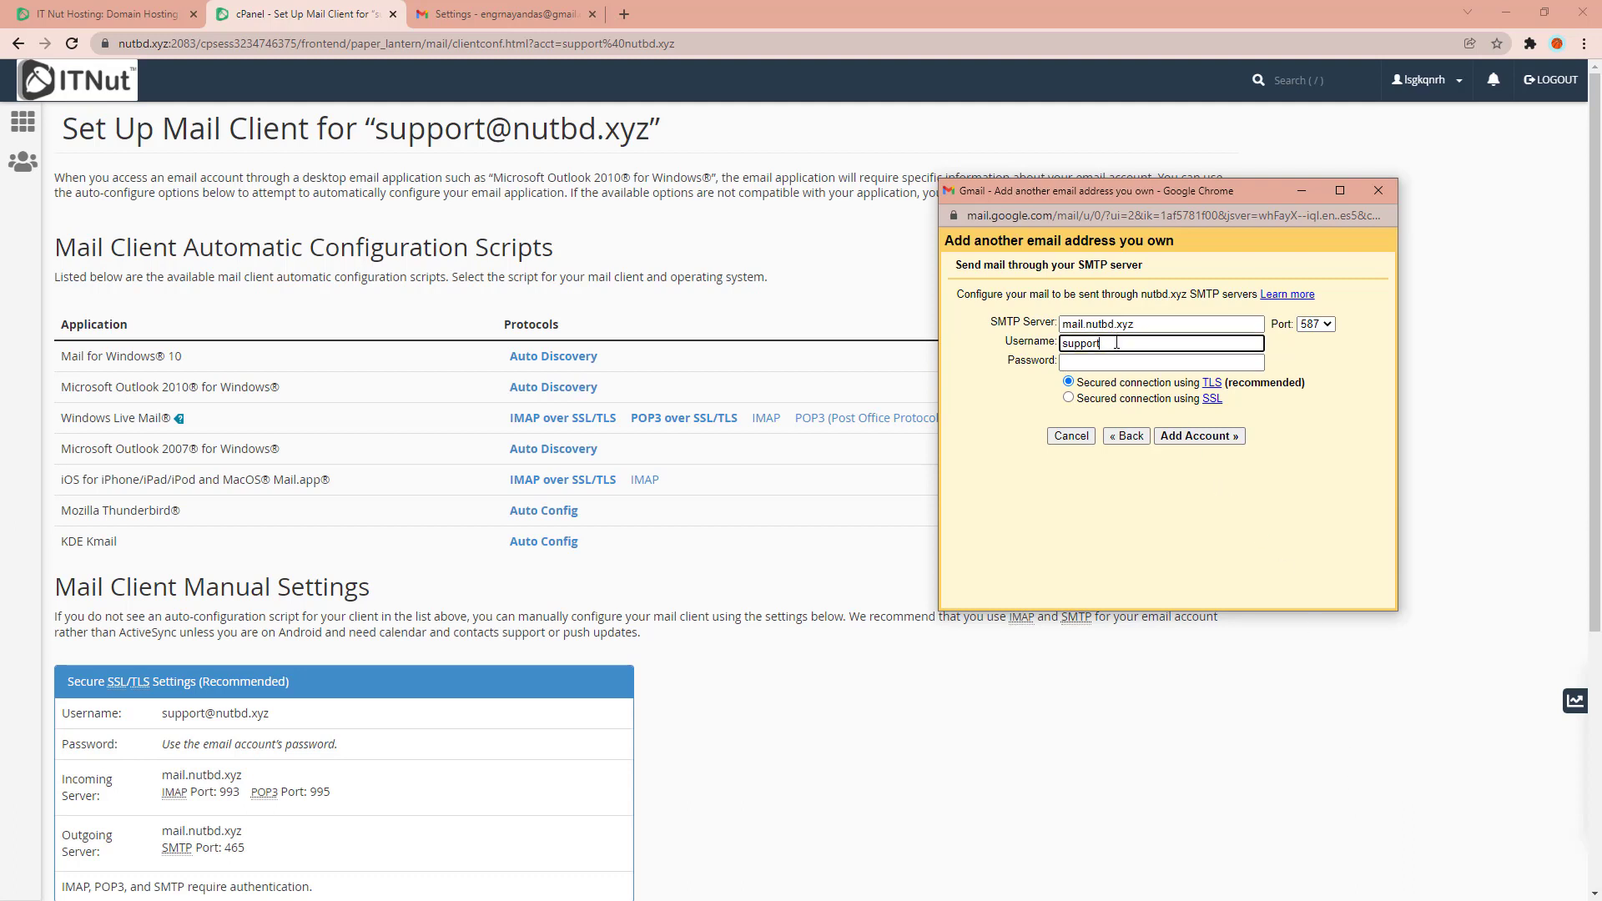
text(@nutbd.xyz)
click(1079, 361)
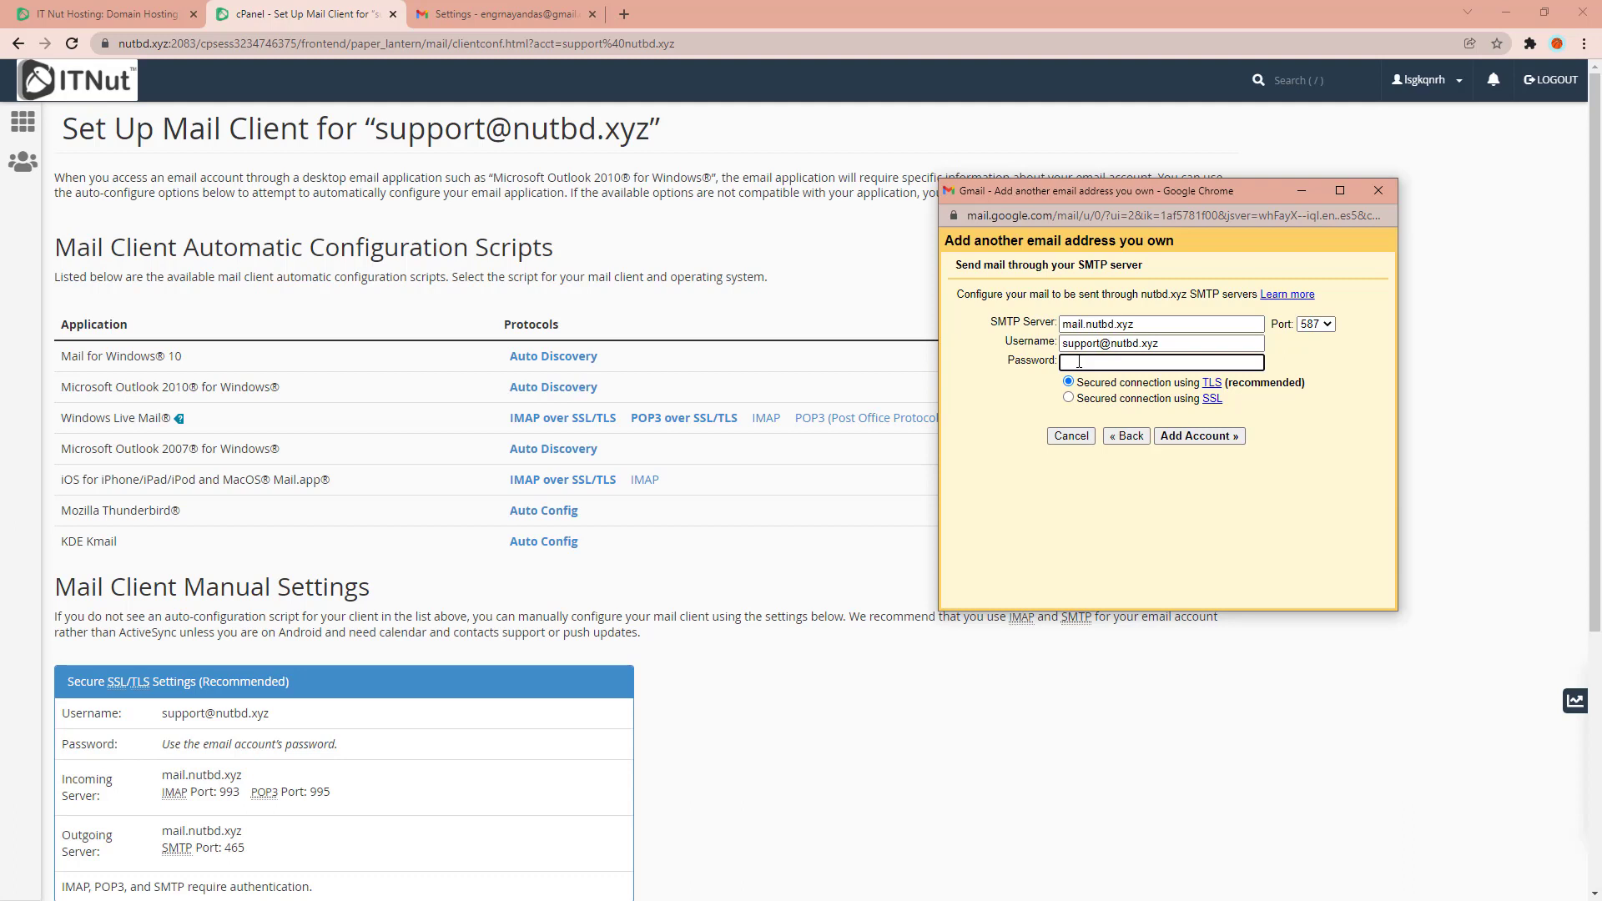
key(ctrl+v)
click(1064, 343)
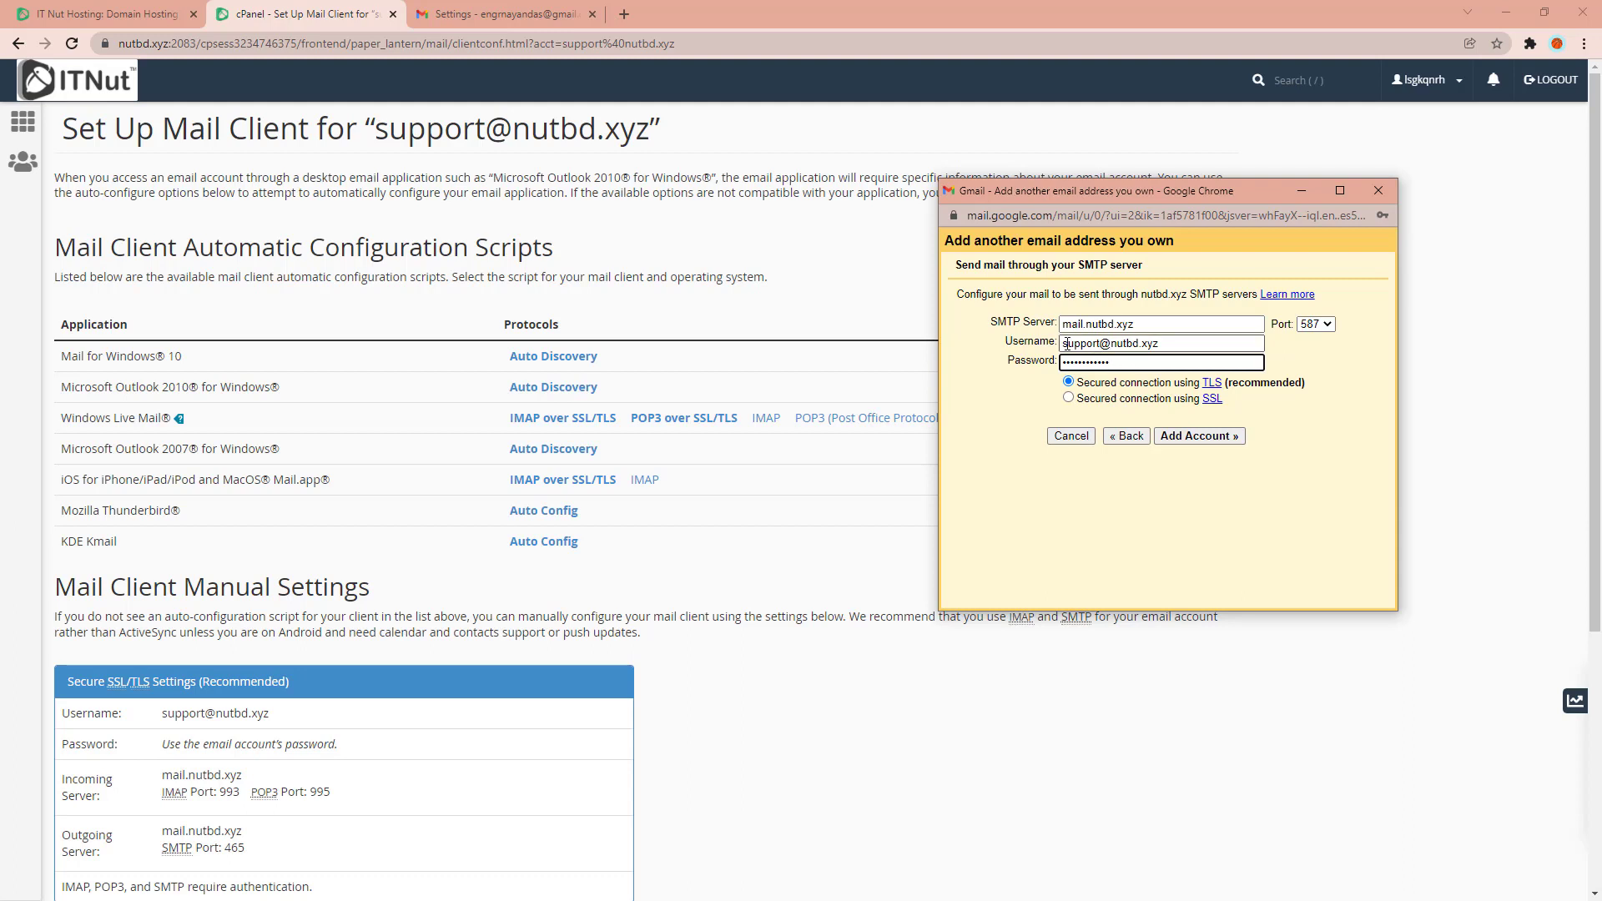
drag(1064, 343, 1173, 340)
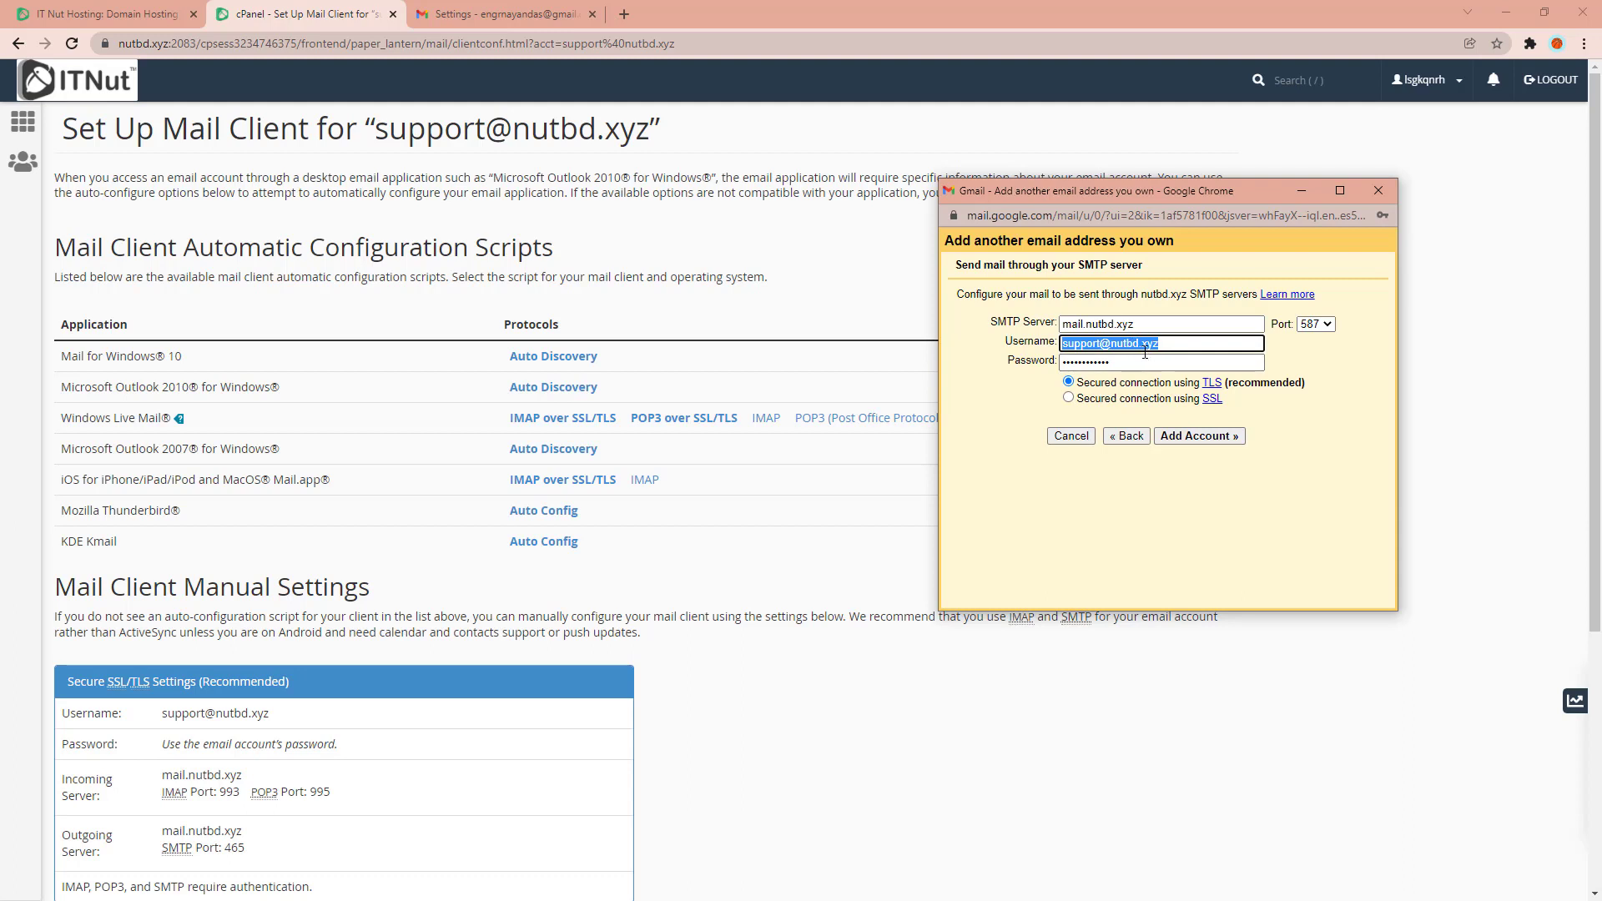
drag(1121, 362, 1050, 364)
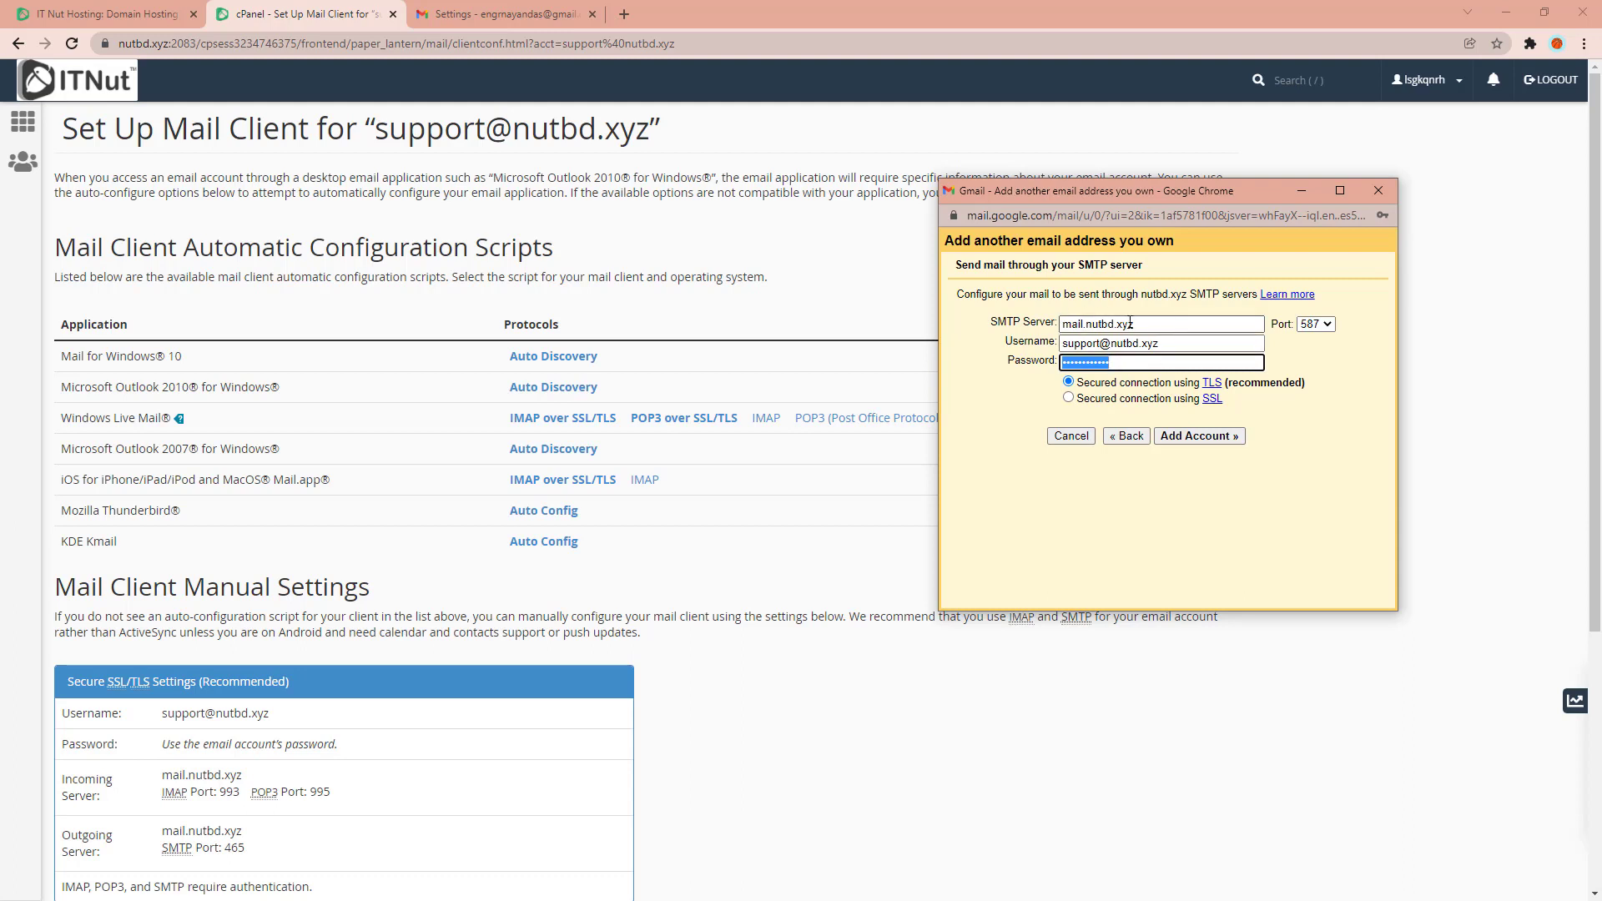
click(1131, 324)
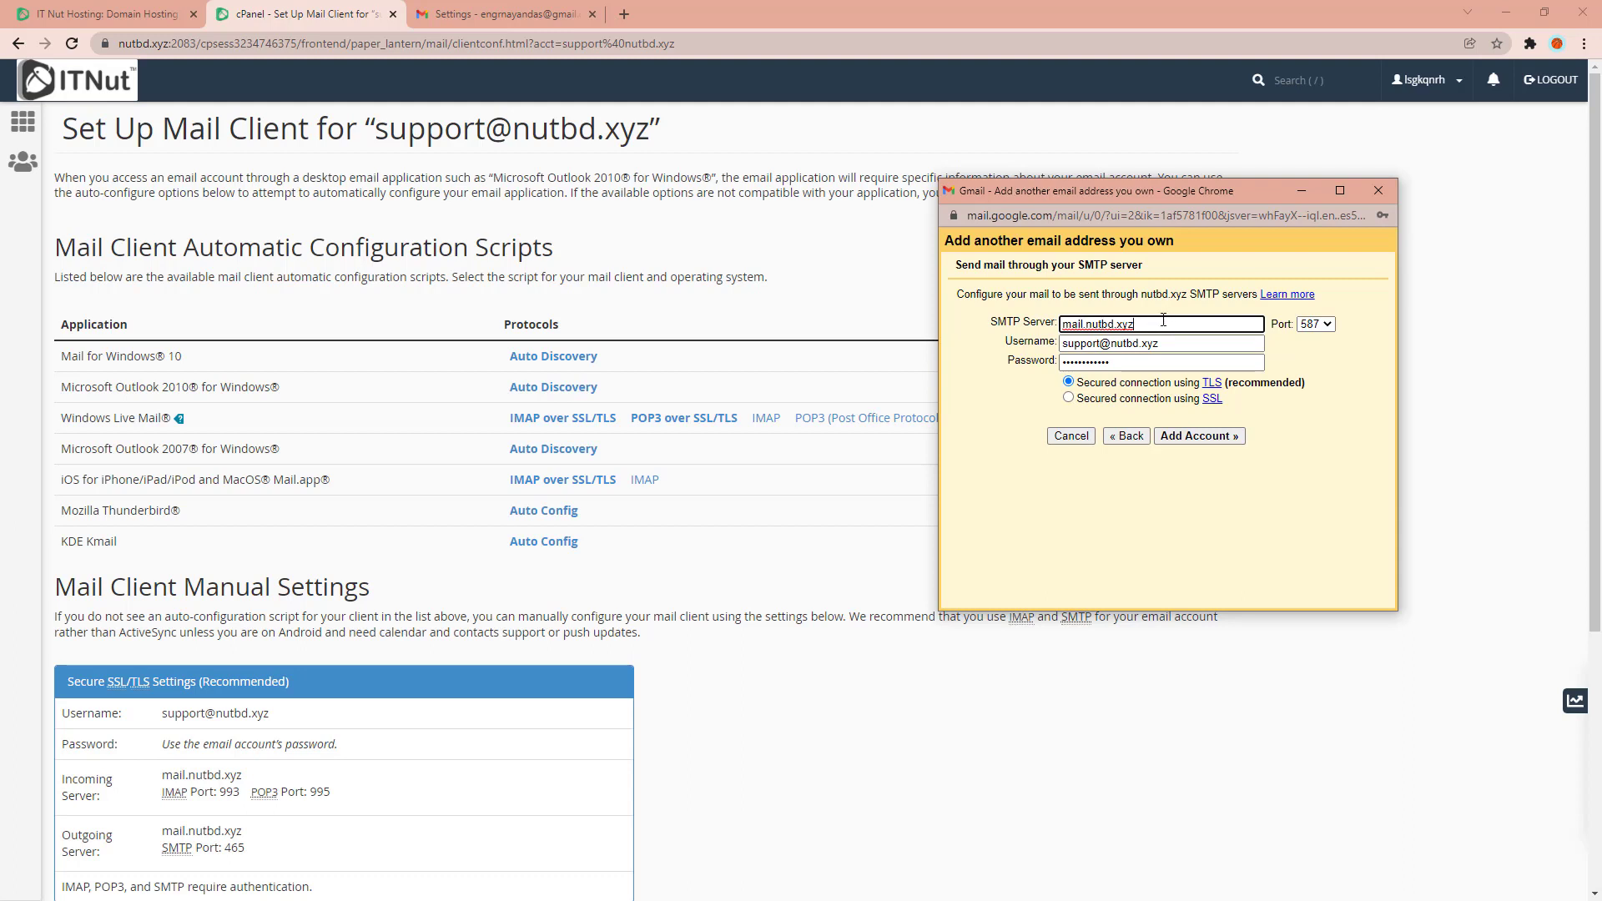
click(1321, 327)
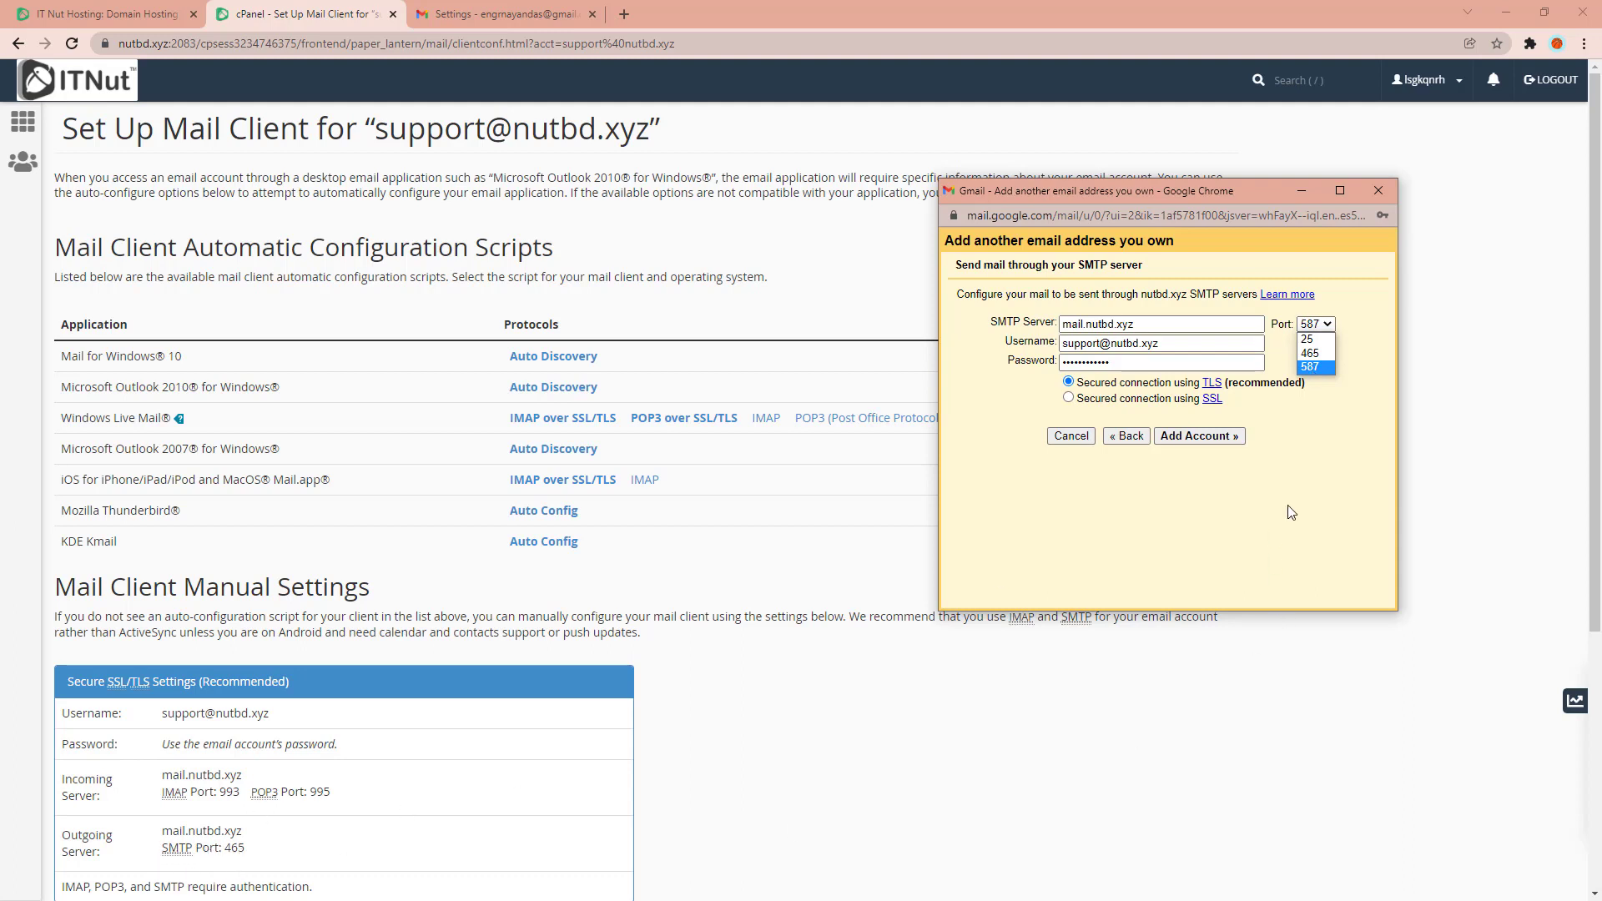
Use port 465 with an SSL connection and submit the SMTP settings.
click(1320, 359)
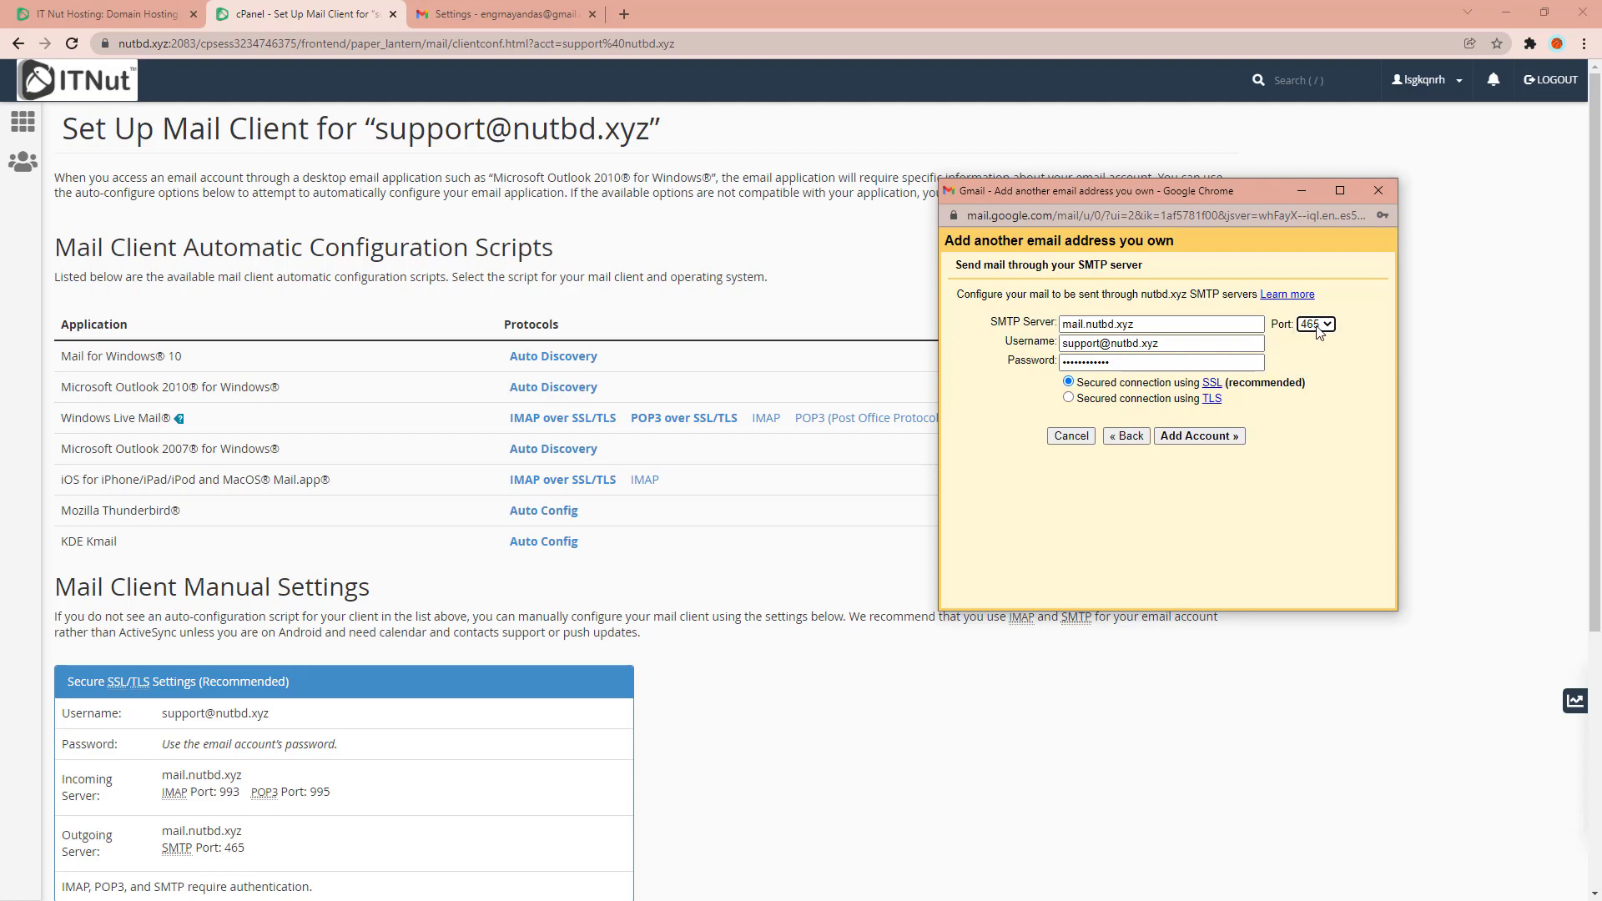
click(1317, 326)
click(1317, 360)
click(1202, 437)
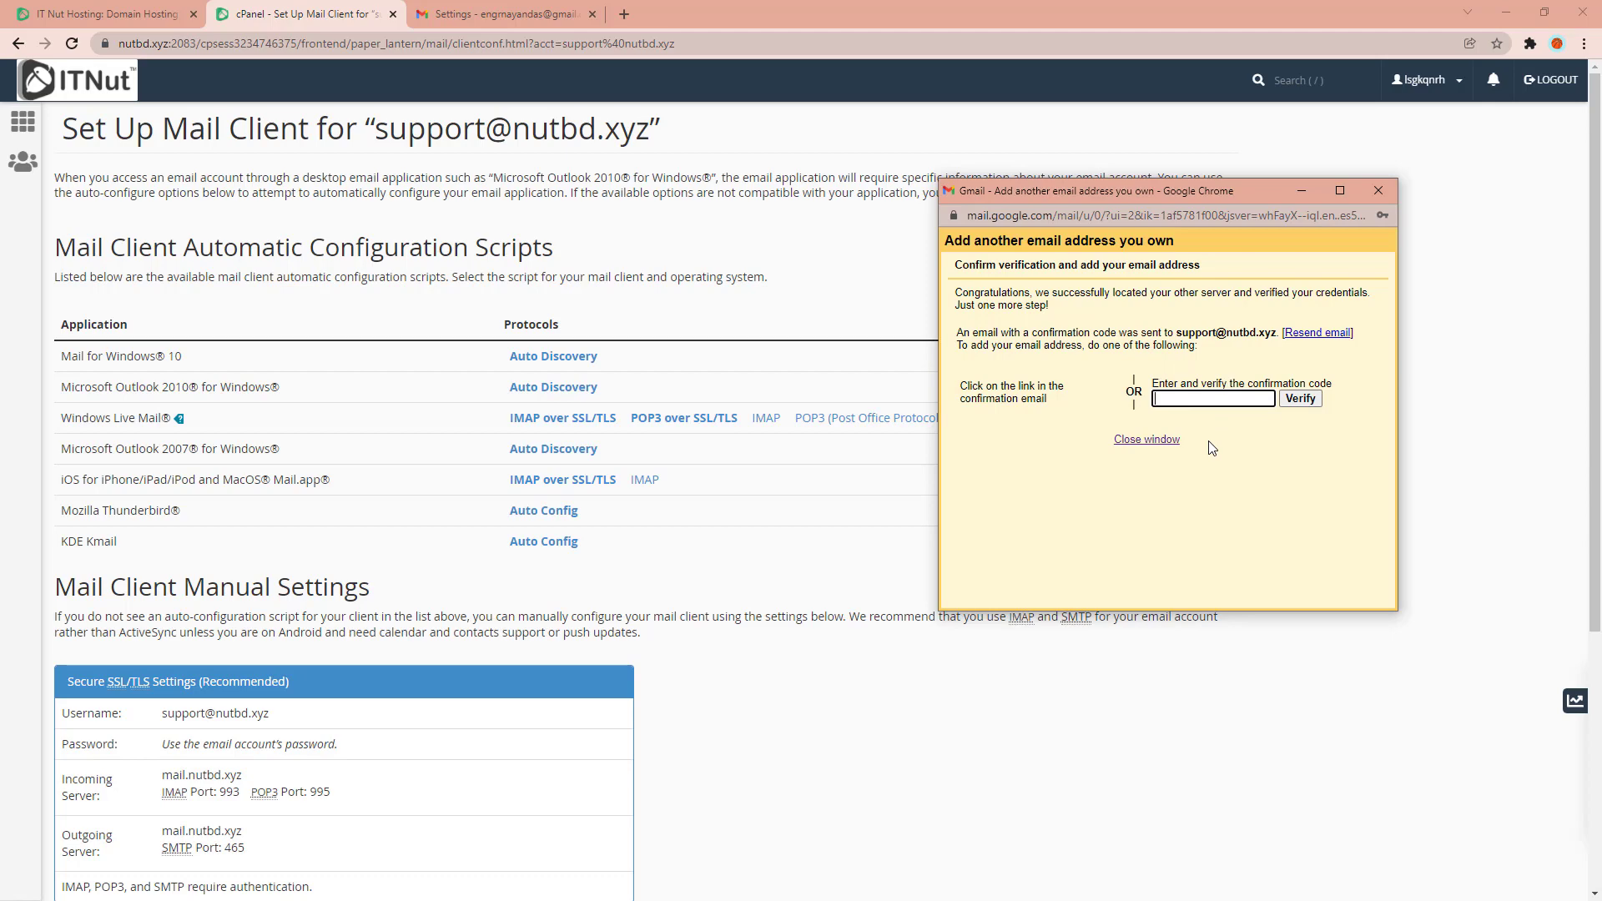
click(115, 160)
click(22, 123)
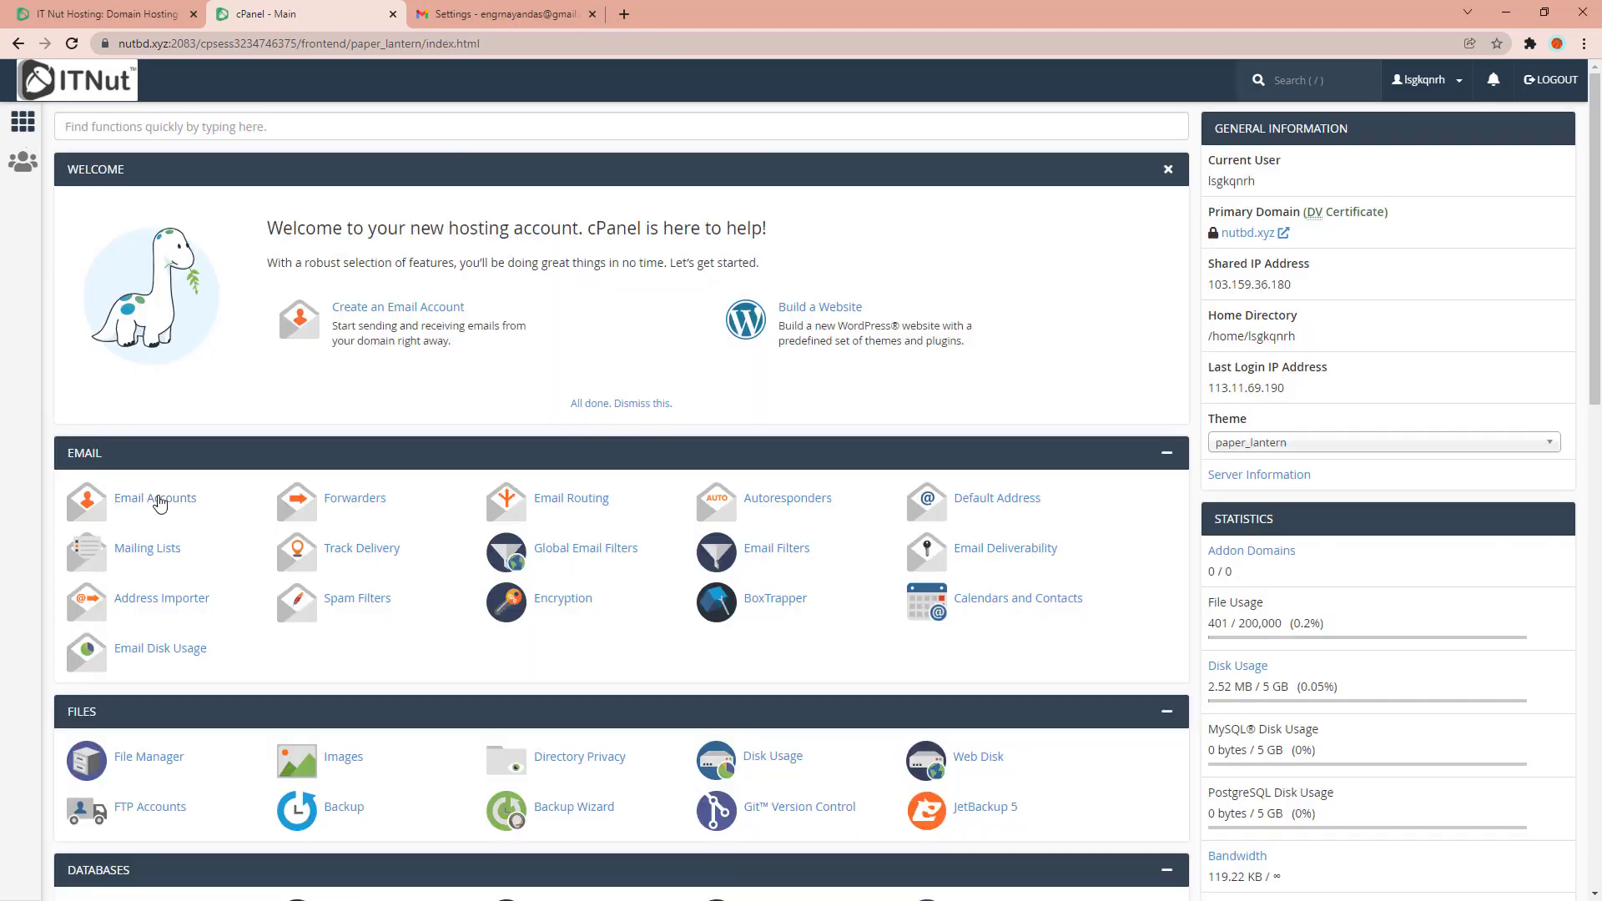
click(160, 504)
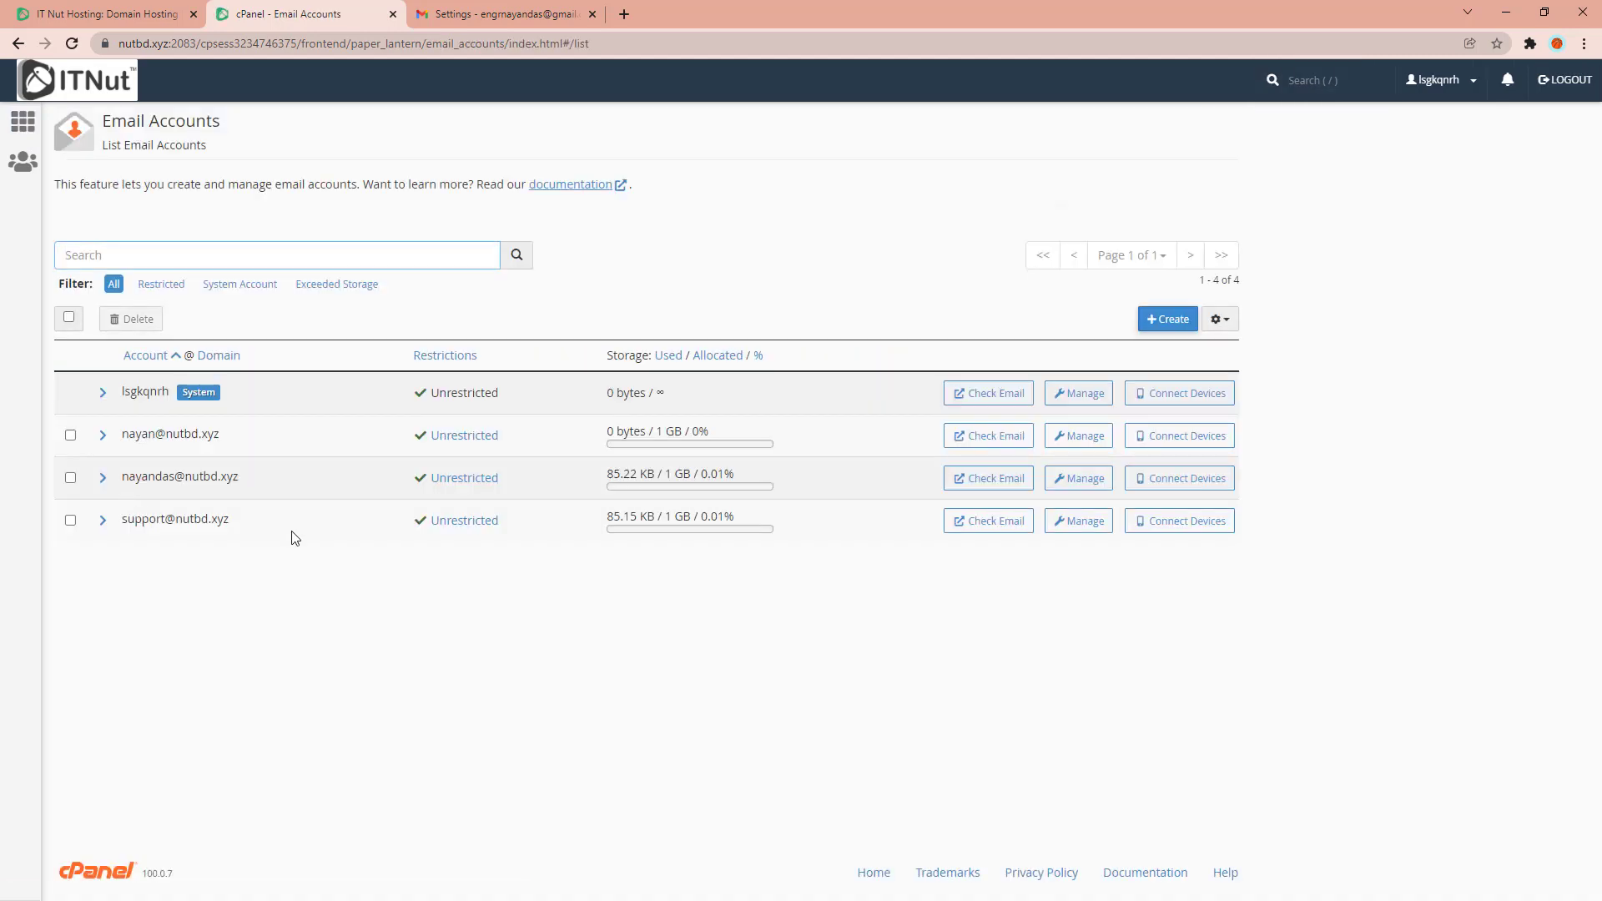
click(983, 523)
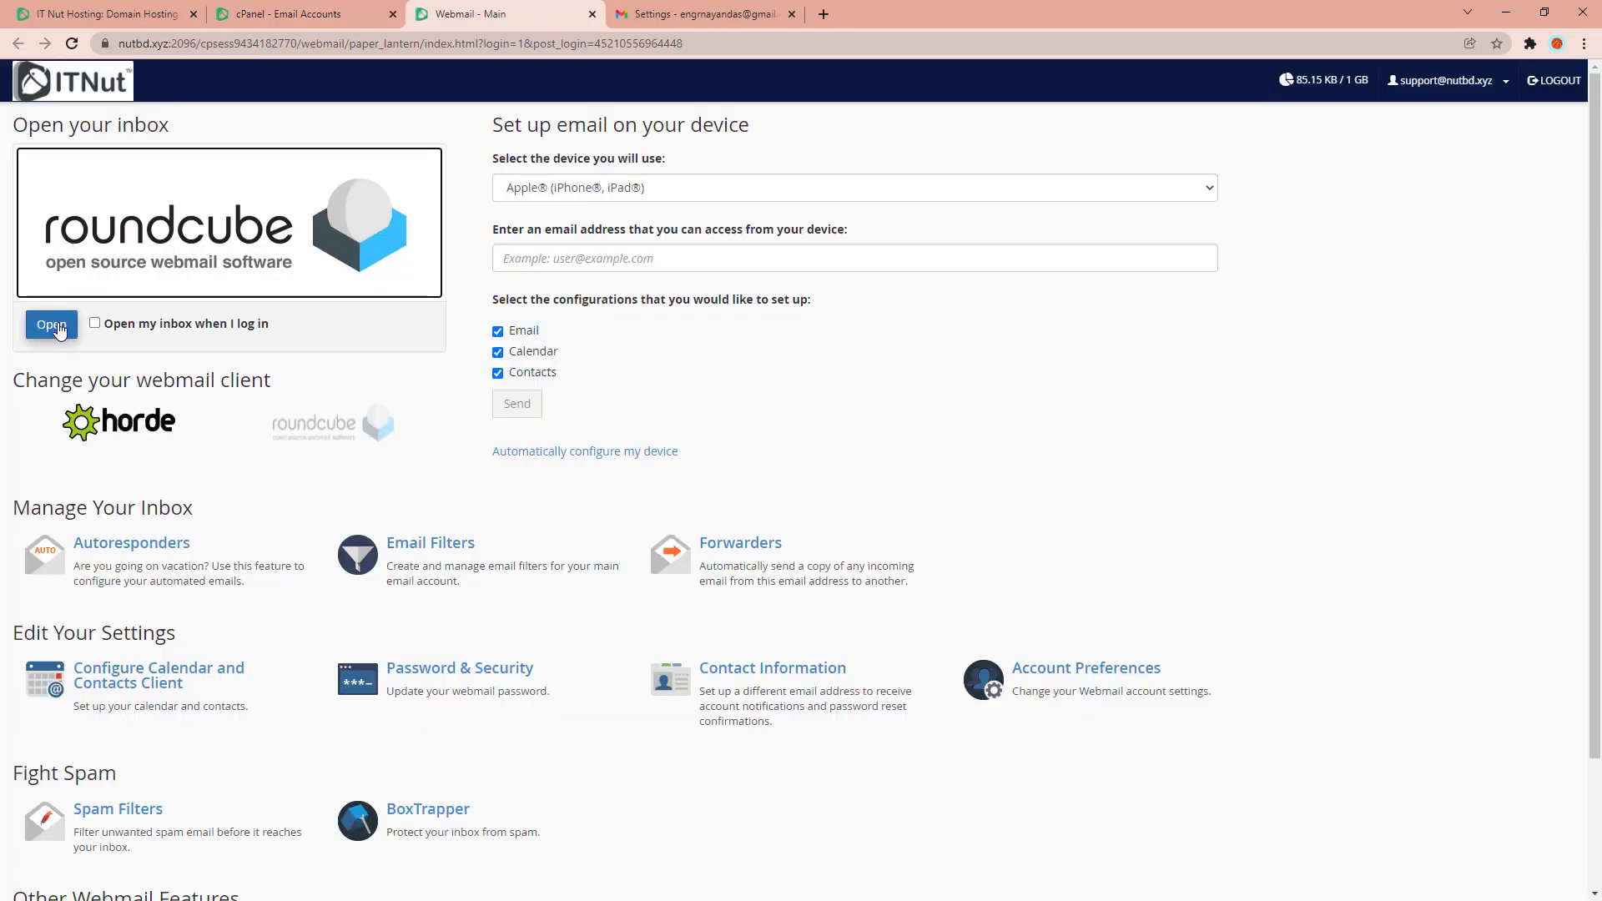
click(55, 330)
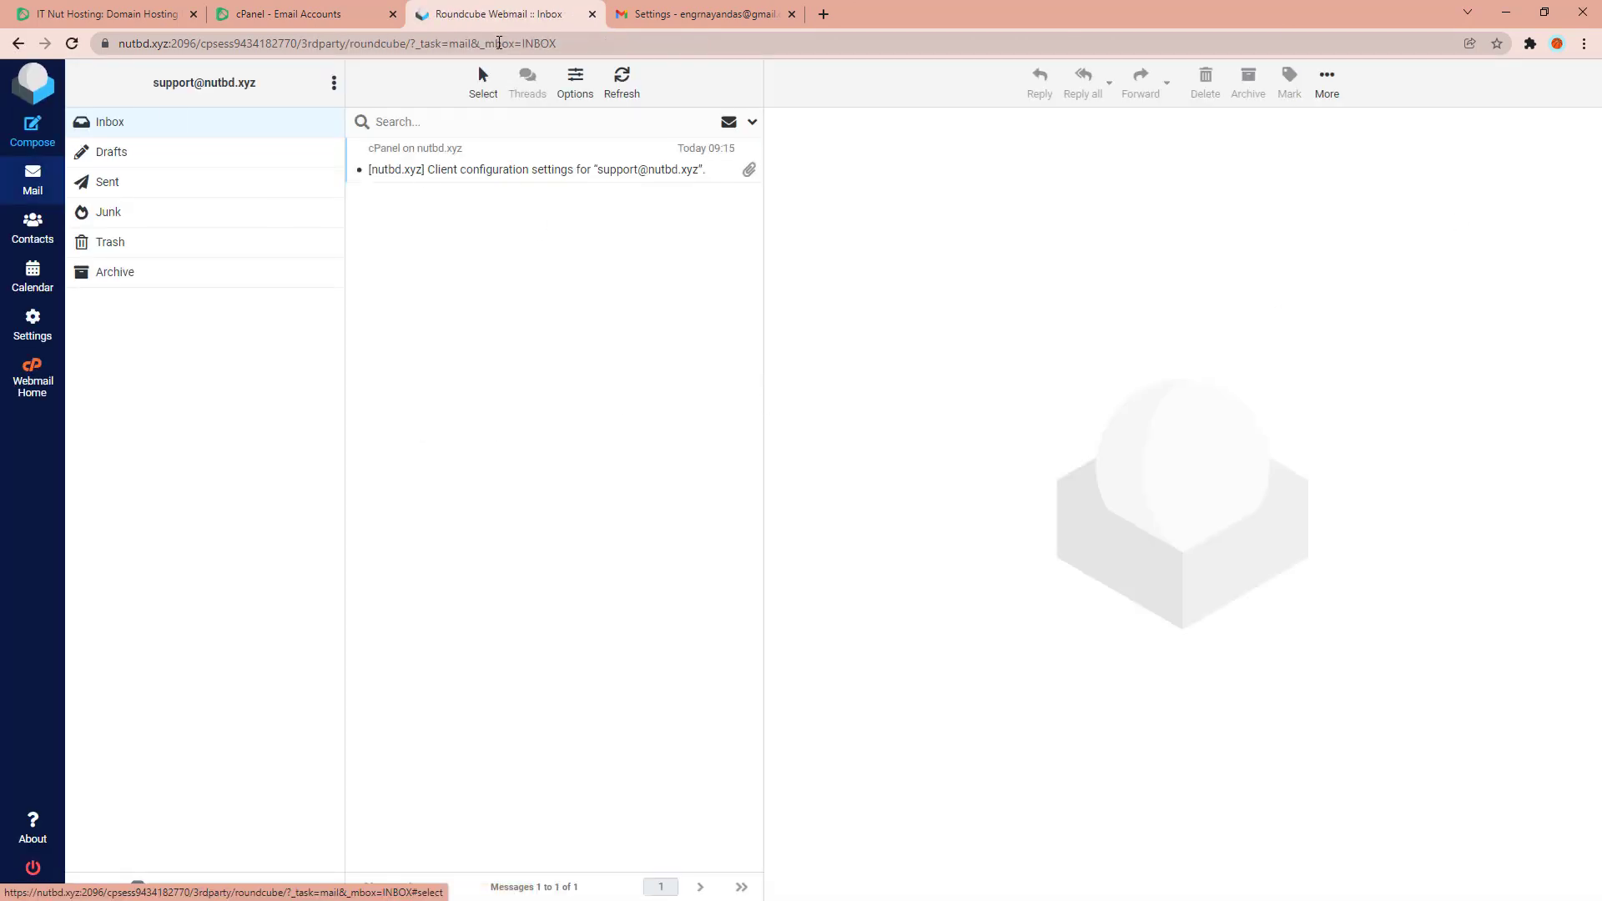
right_click(480, 14)
click(514, 116)
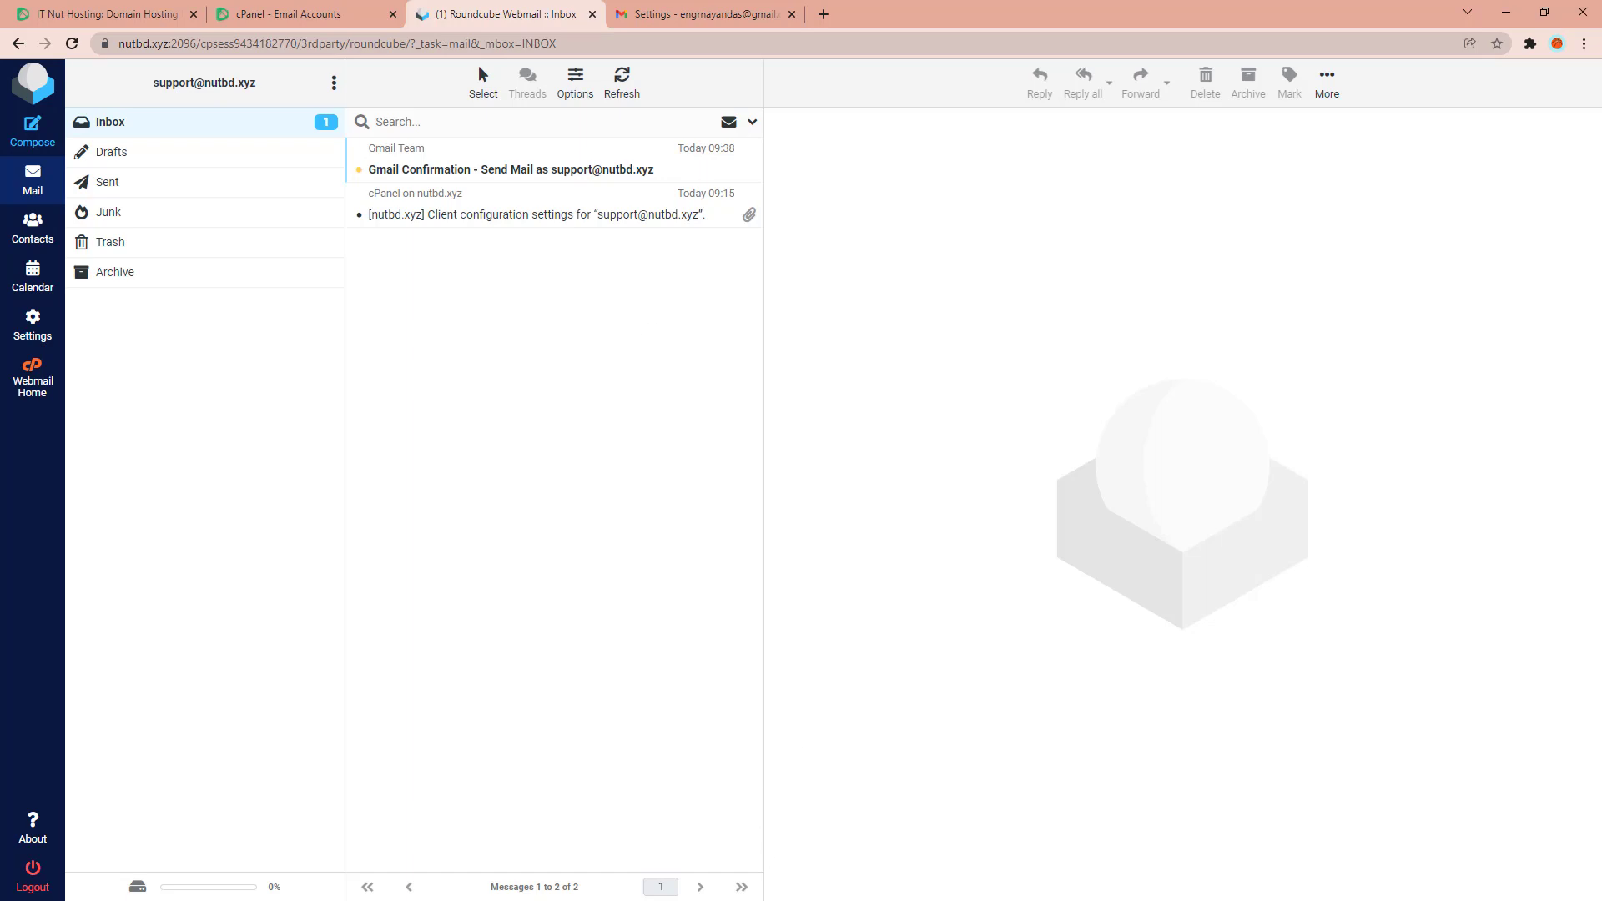
Copy the code from the Gmail Confirmation email and verify it in Gmail's popup.
key(alt+Tab)
drag(1213, 191, 1090, 166)
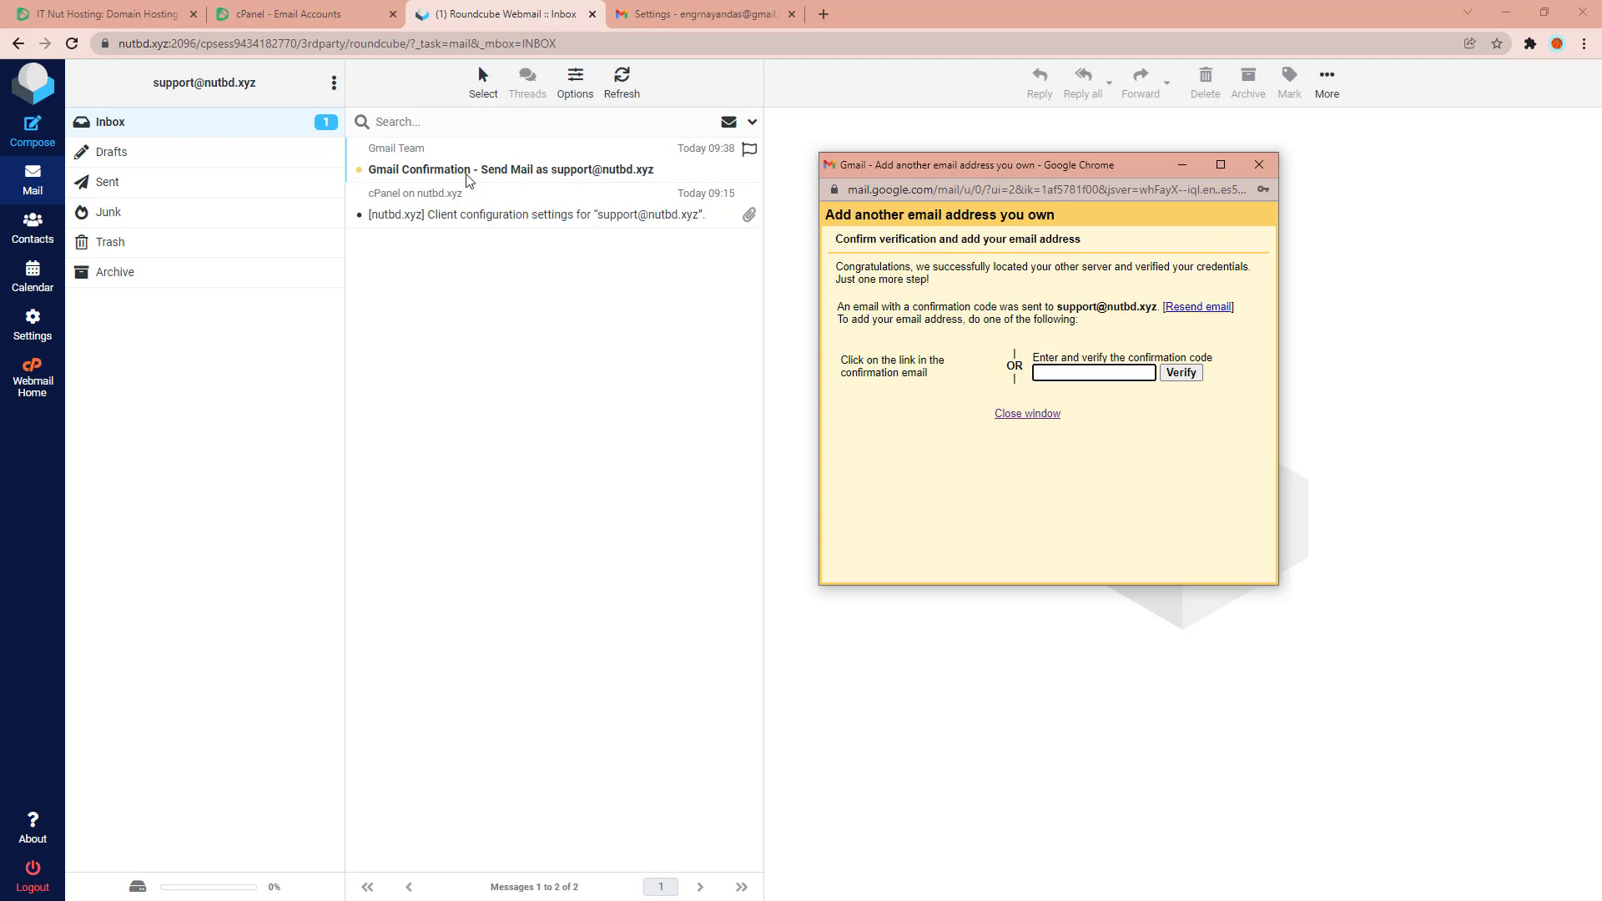
click(519, 171)
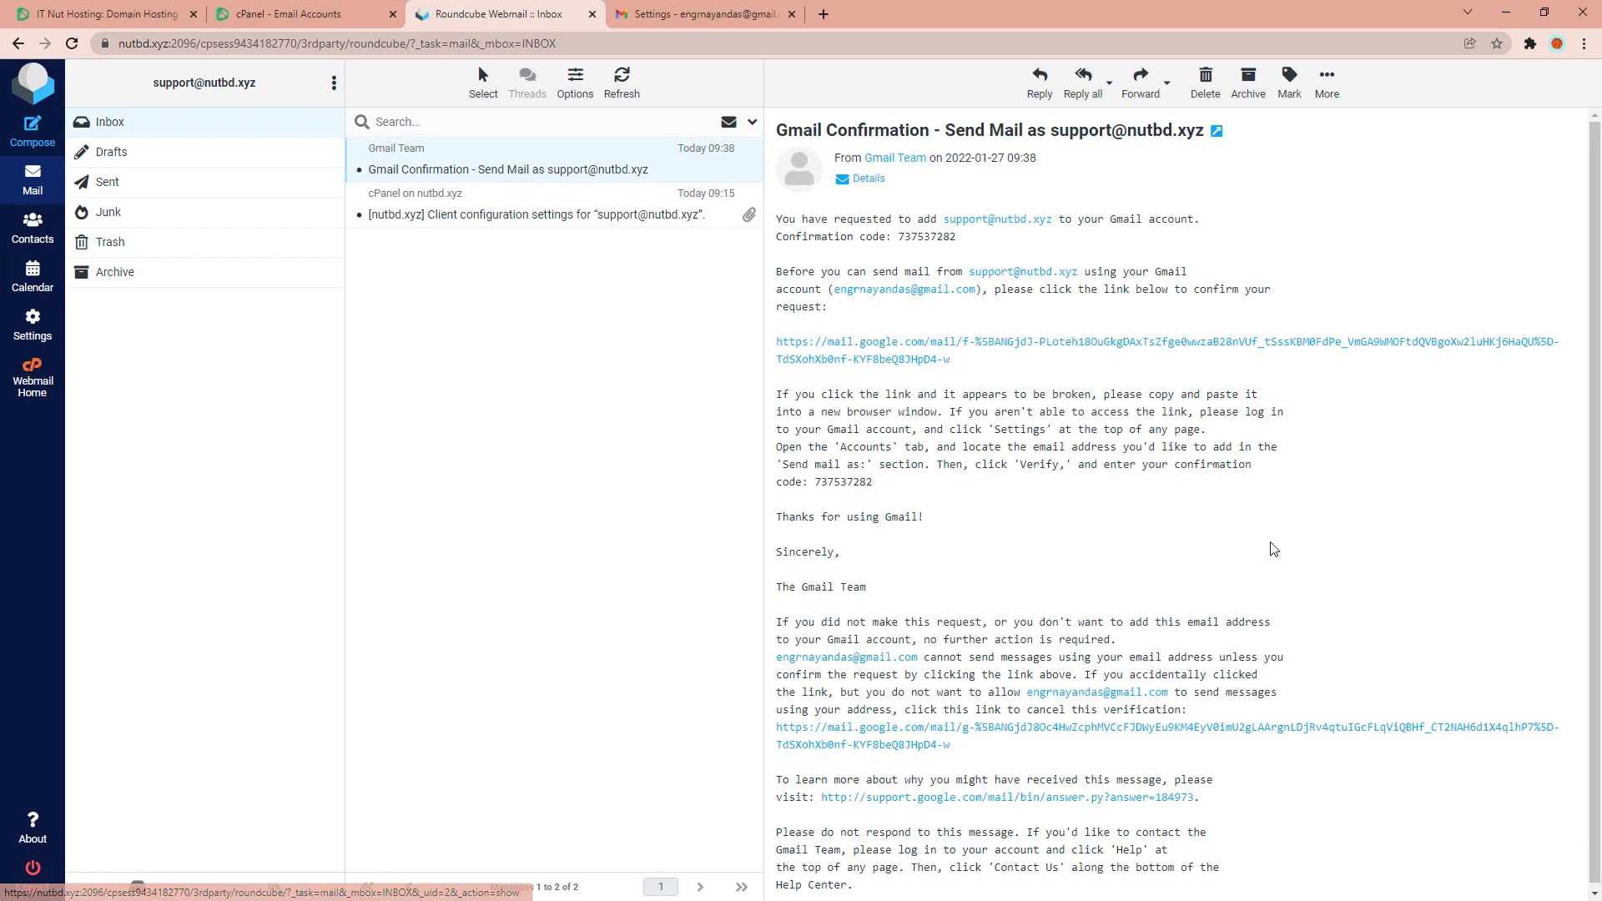
key(alt+Tab)
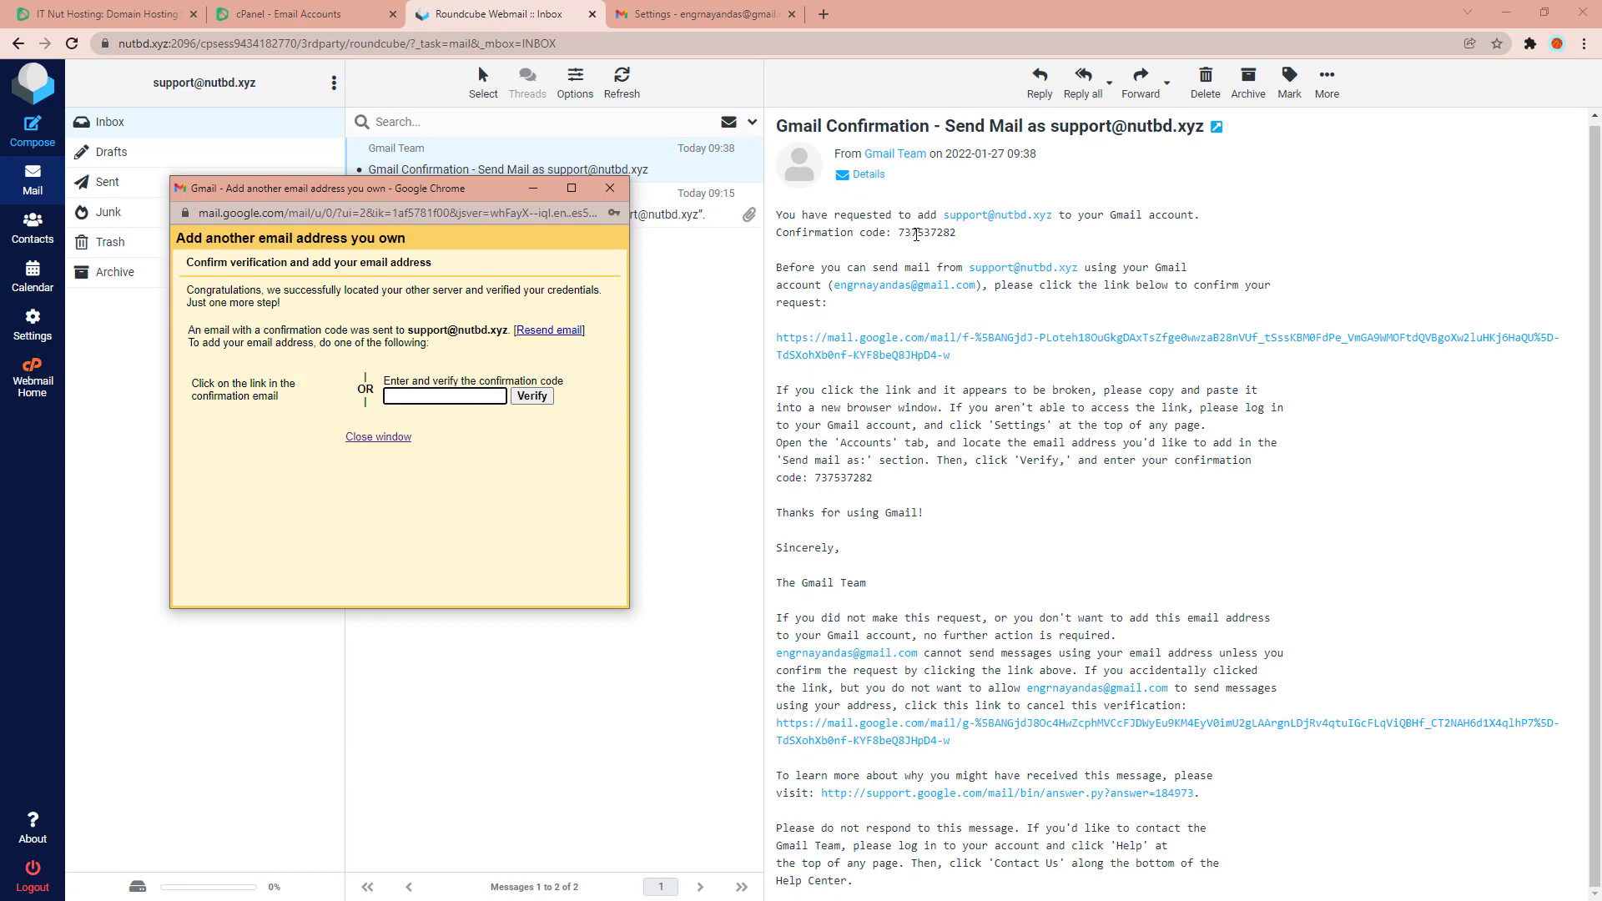
click(899, 233)
drag(898, 233, 962, 238)
key(ctrl+c)
key(alt+Tab)
key(ctrl+v)
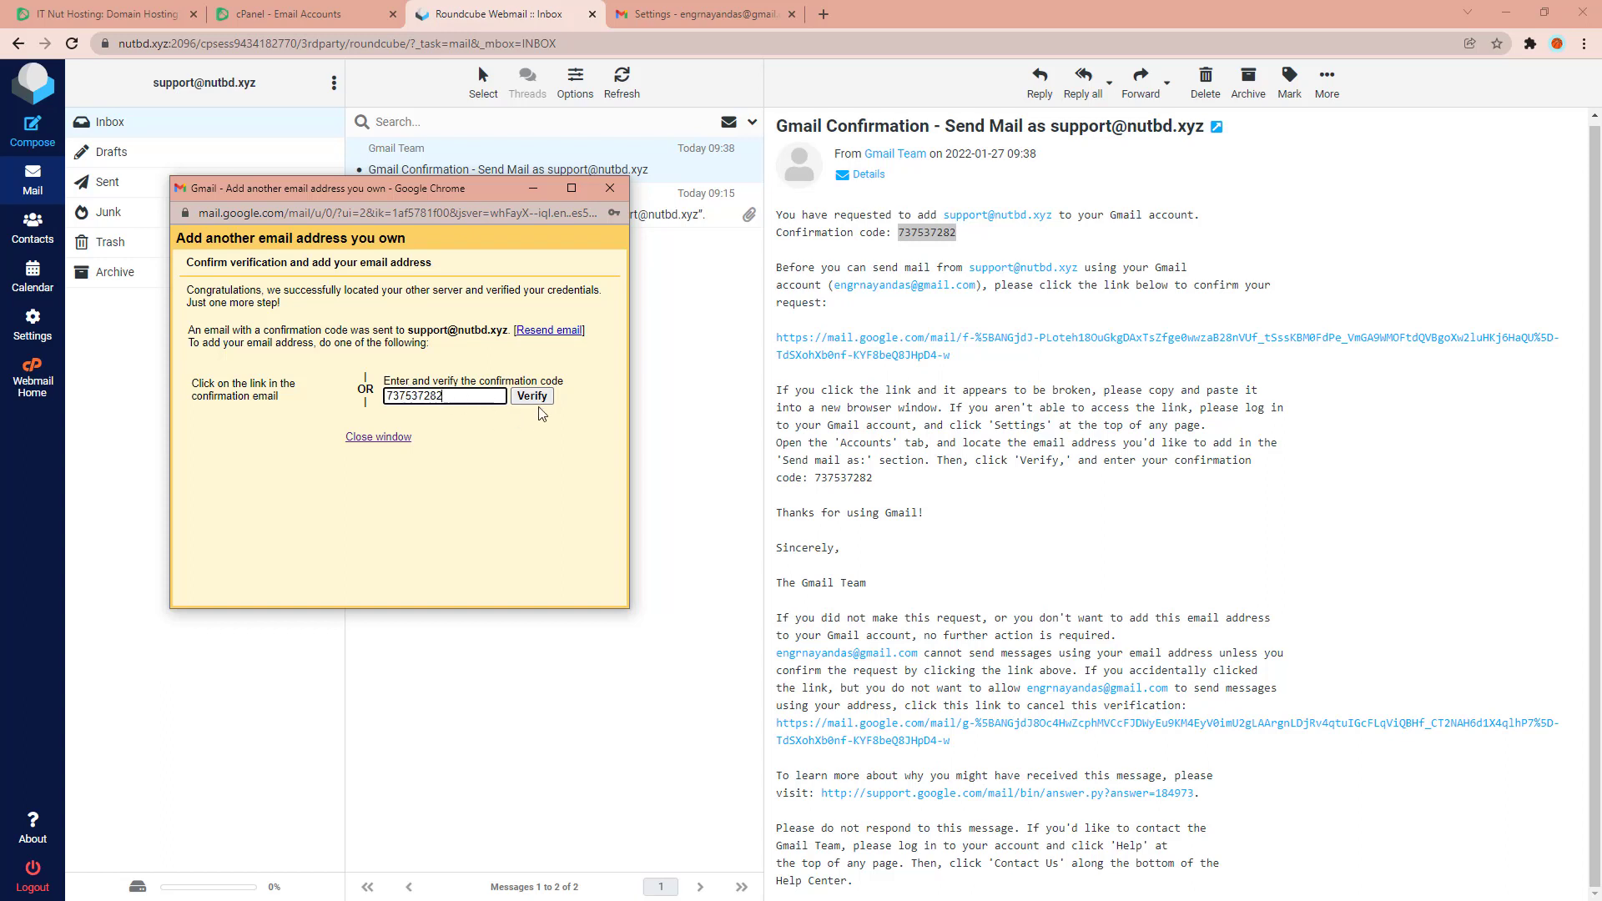
click(532, 398)
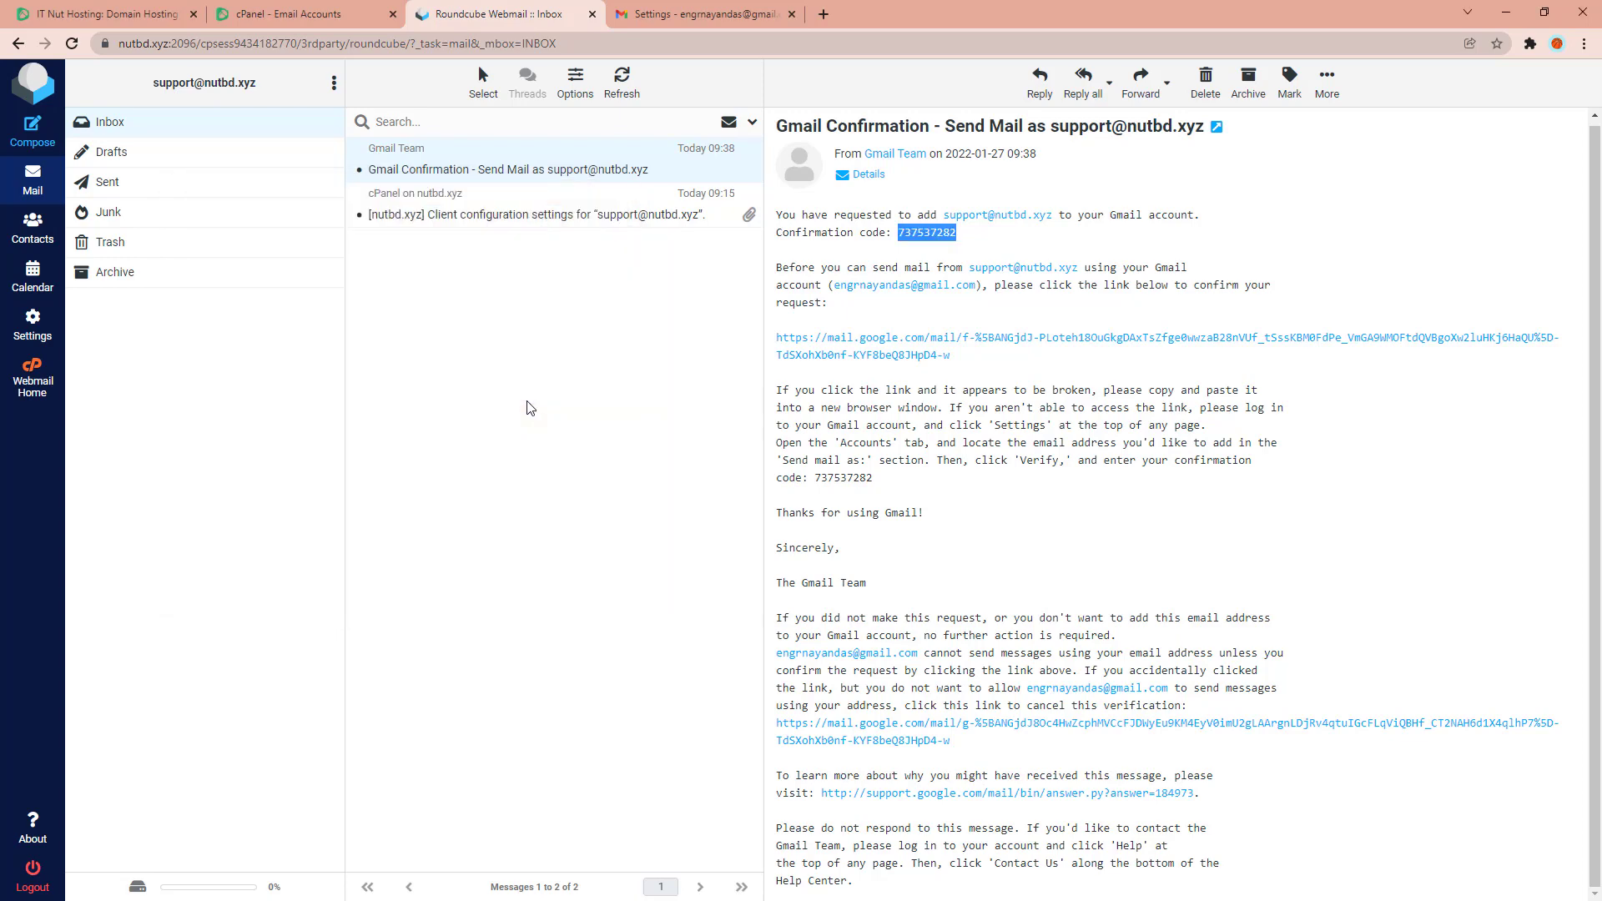
click(857, 348)
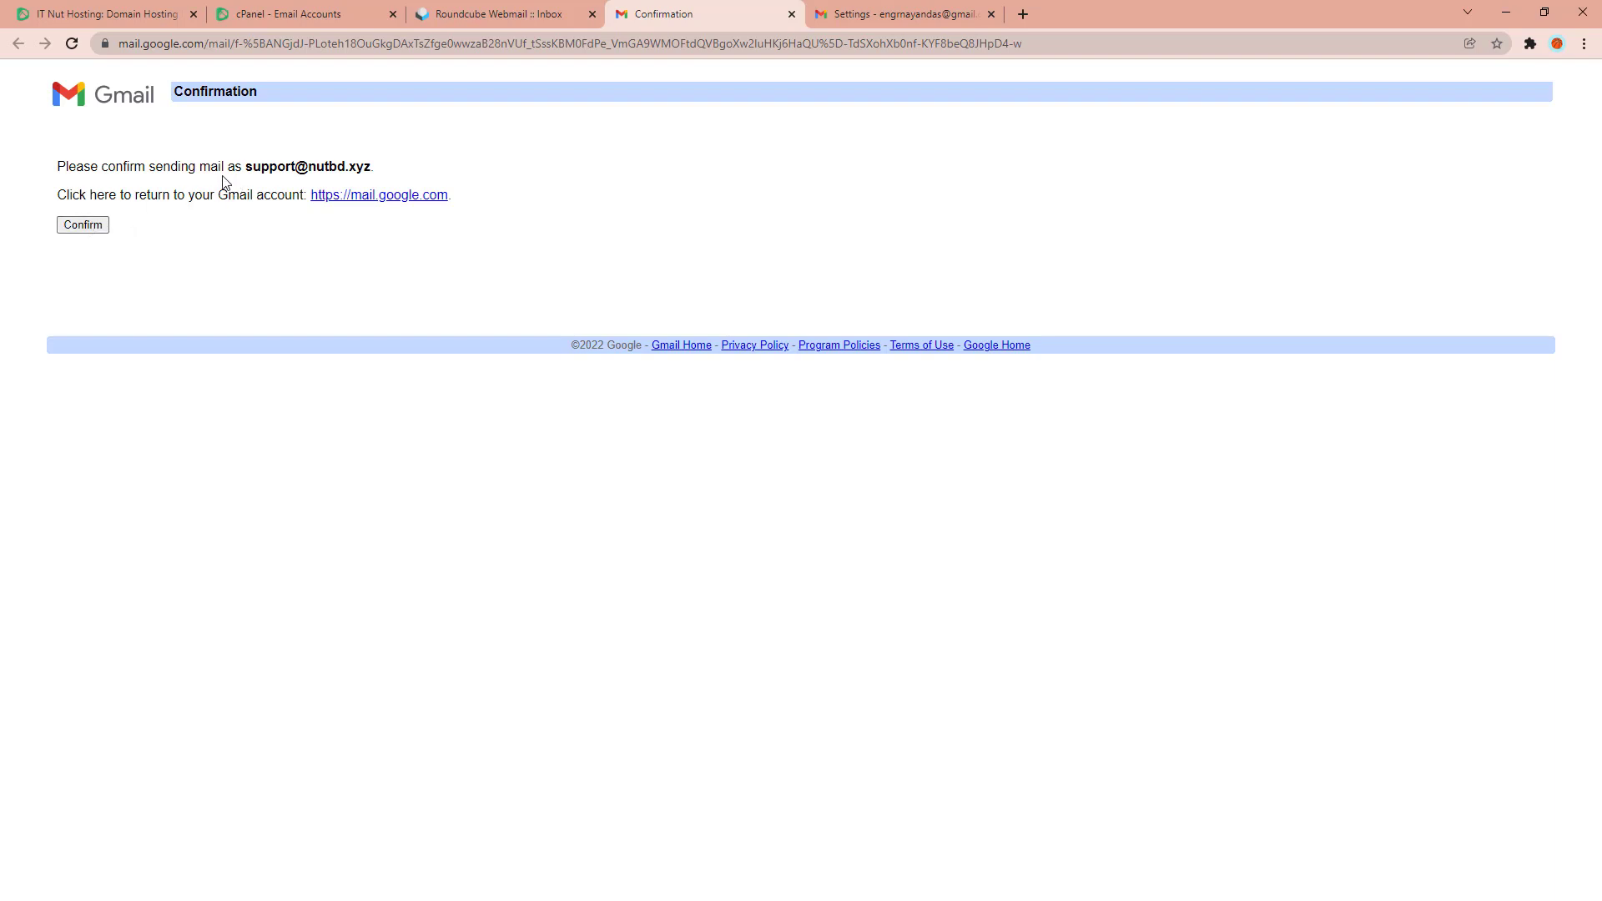
click(88, 227)
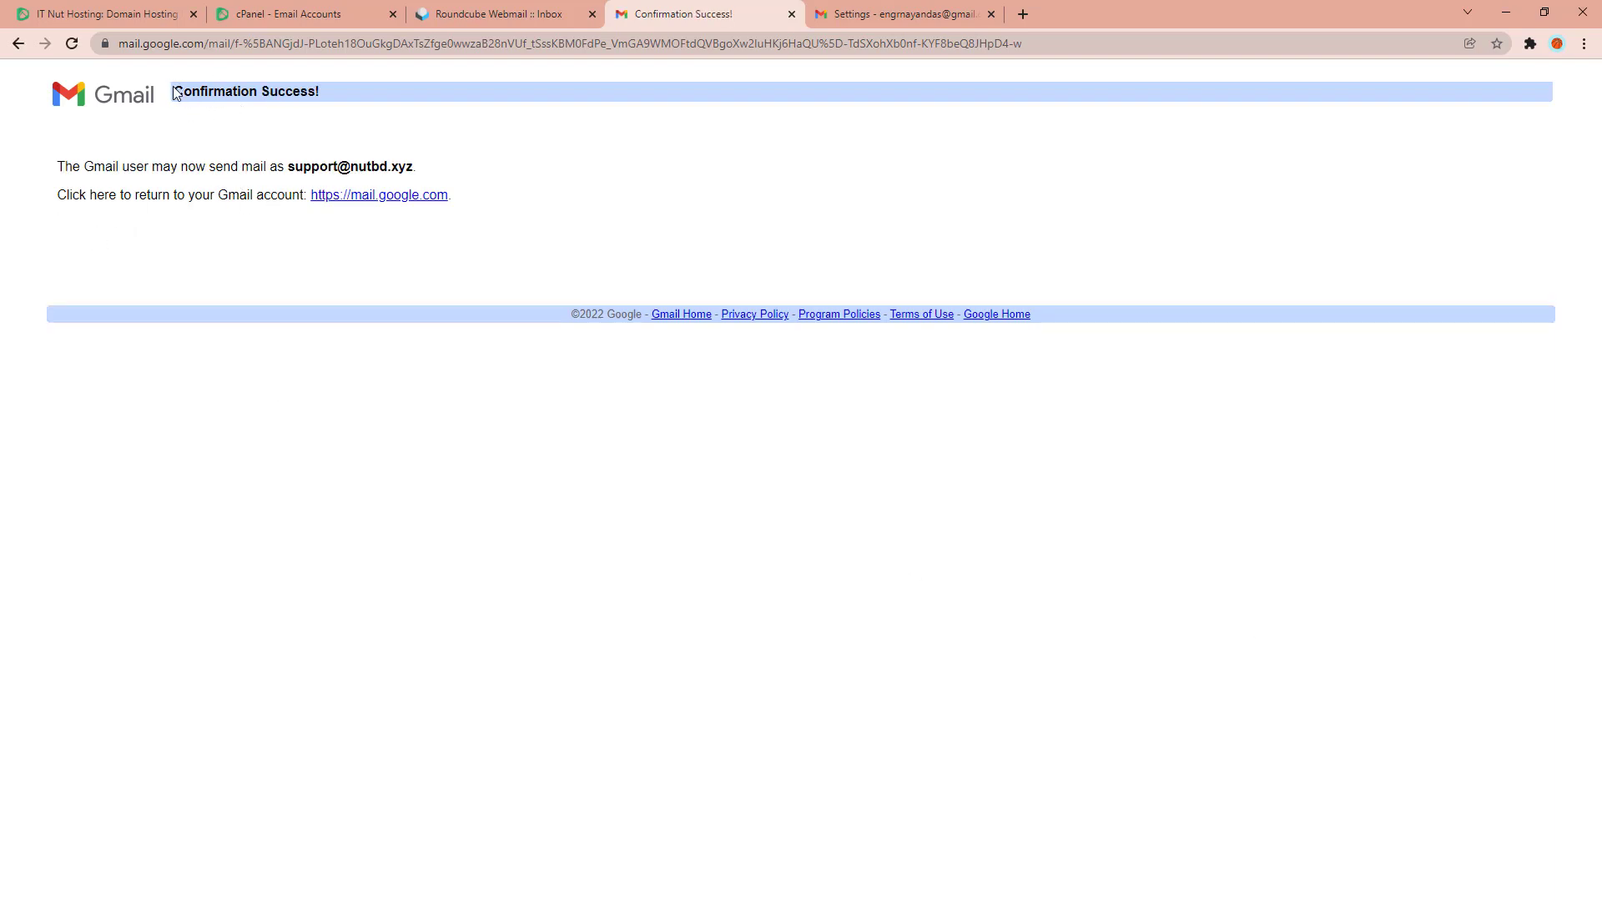
middle_click(665, 14)
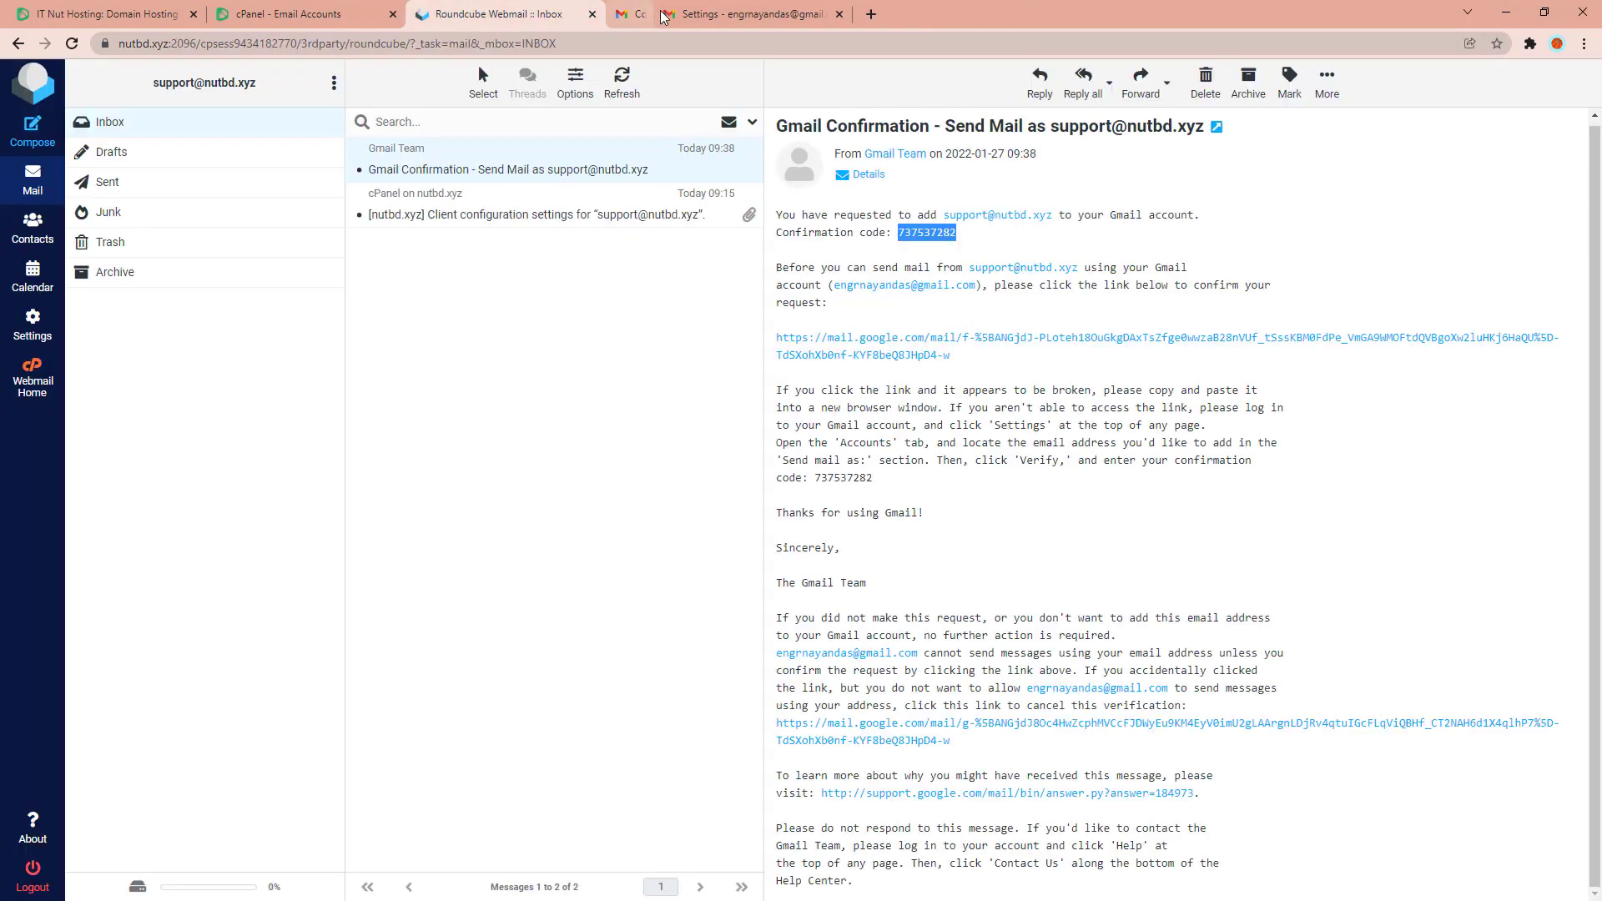
click(667, 14)
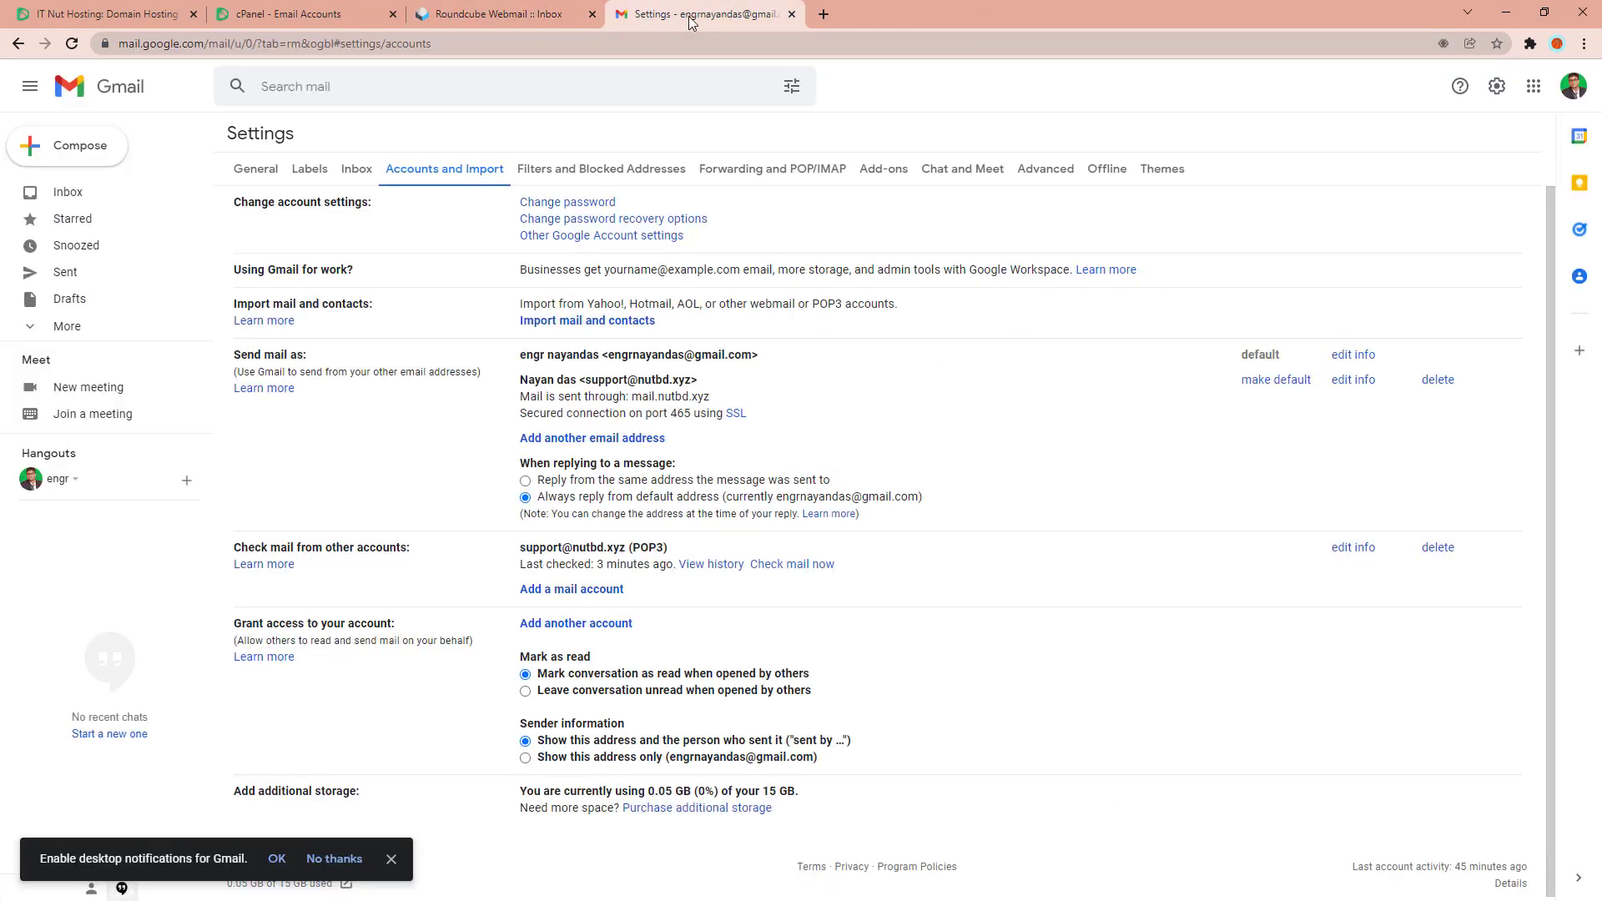
Browse the Gmail inbox and webmail label, then close the other account's mail window.
click(67, 192)
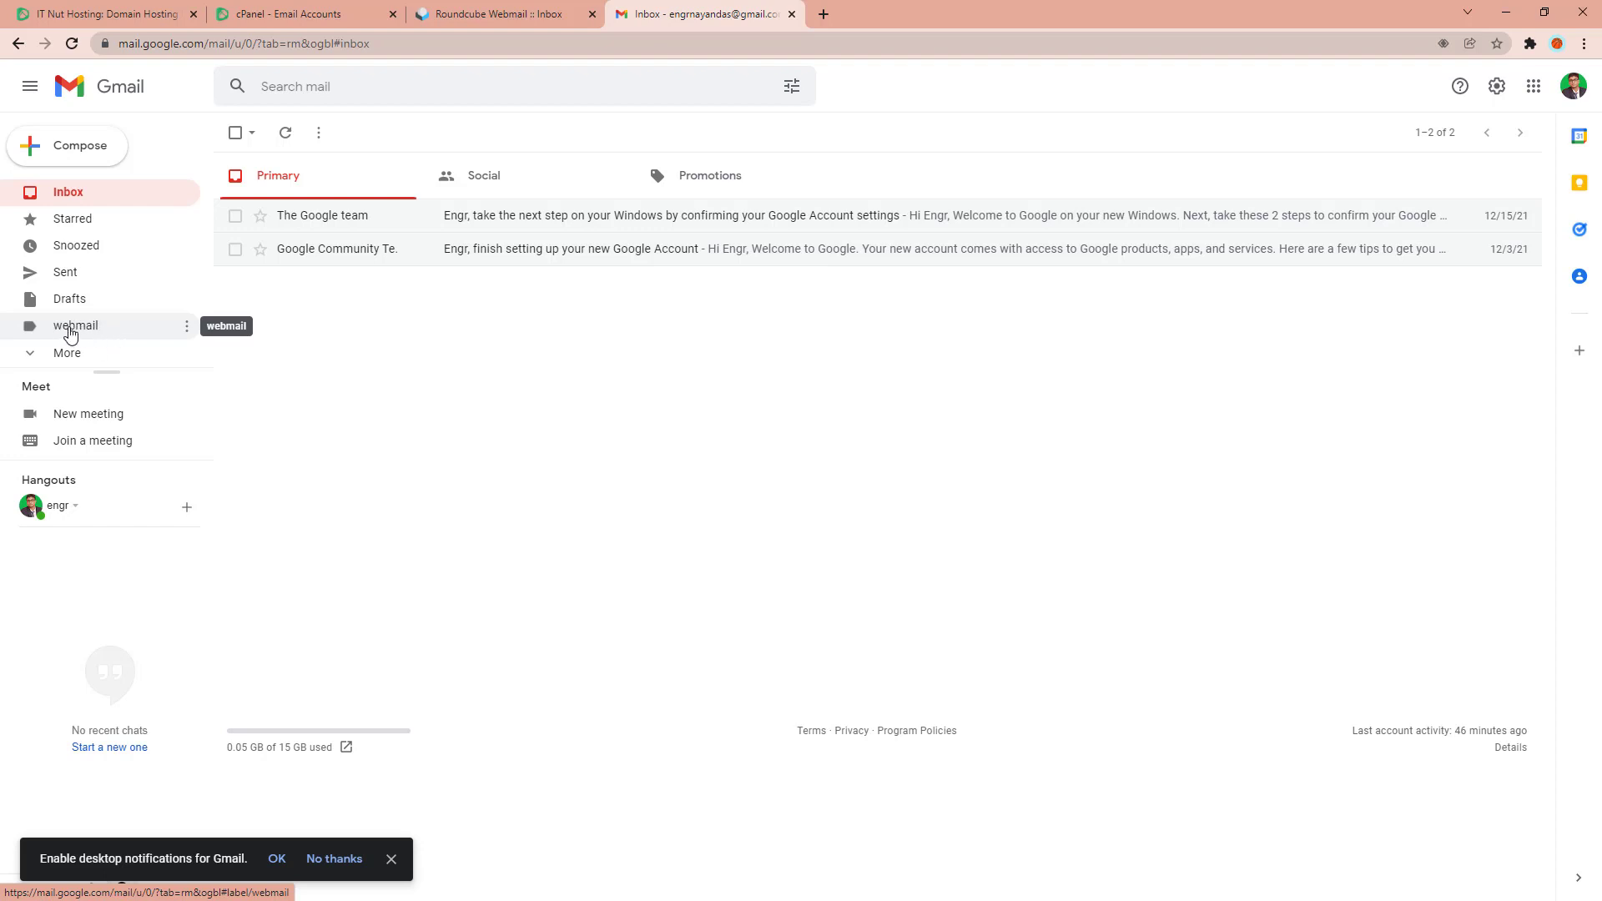
click(69, 331)
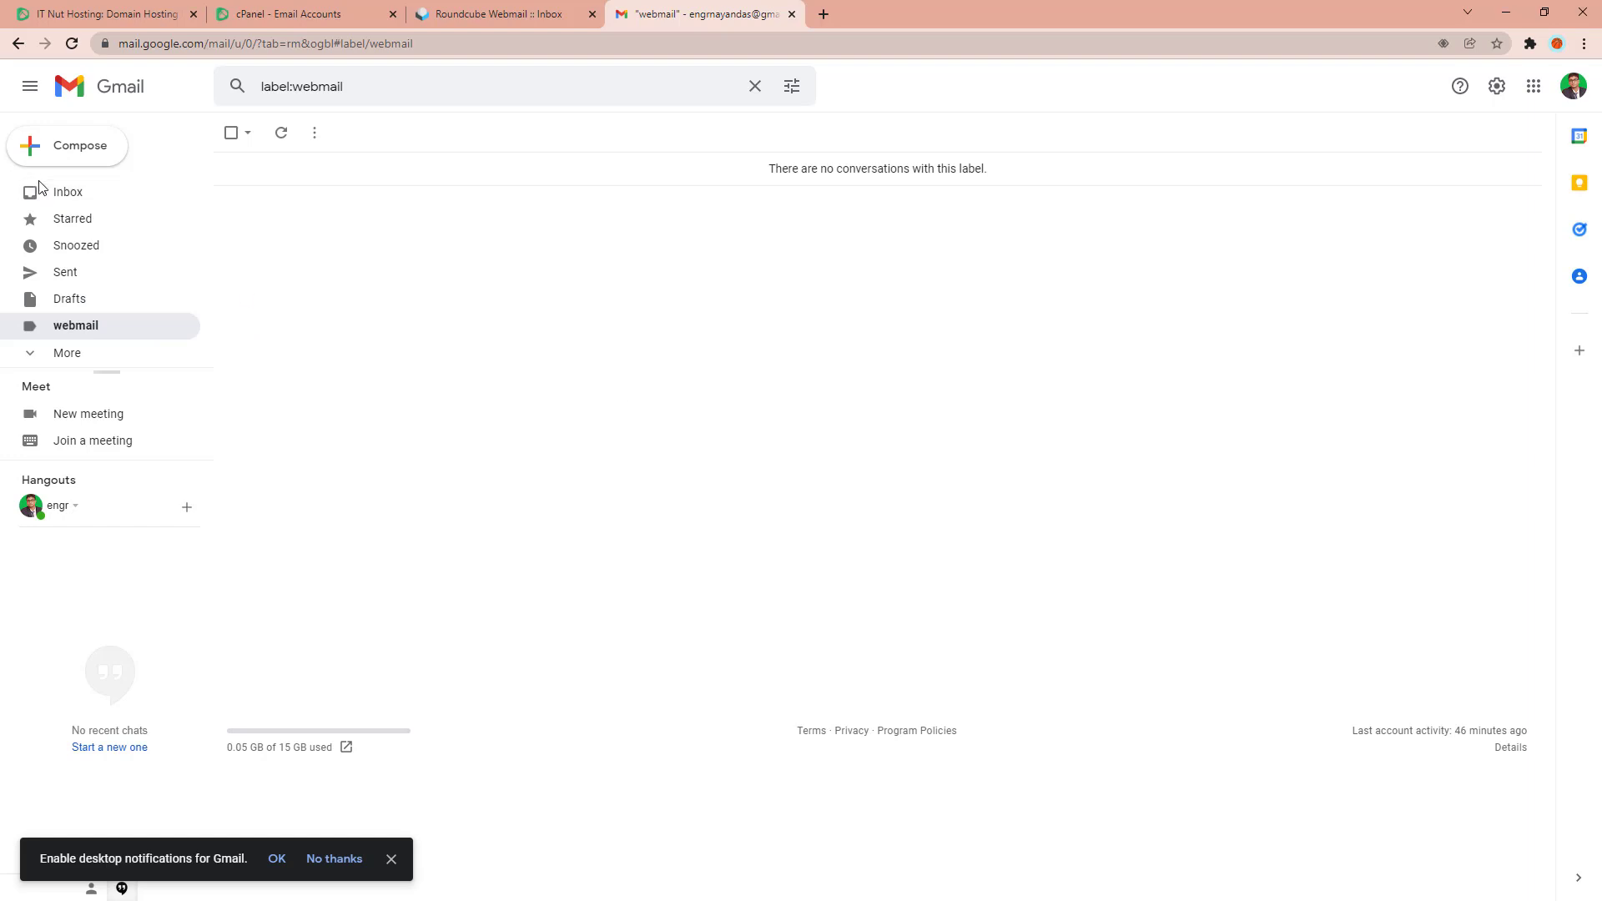
click(60, 194)
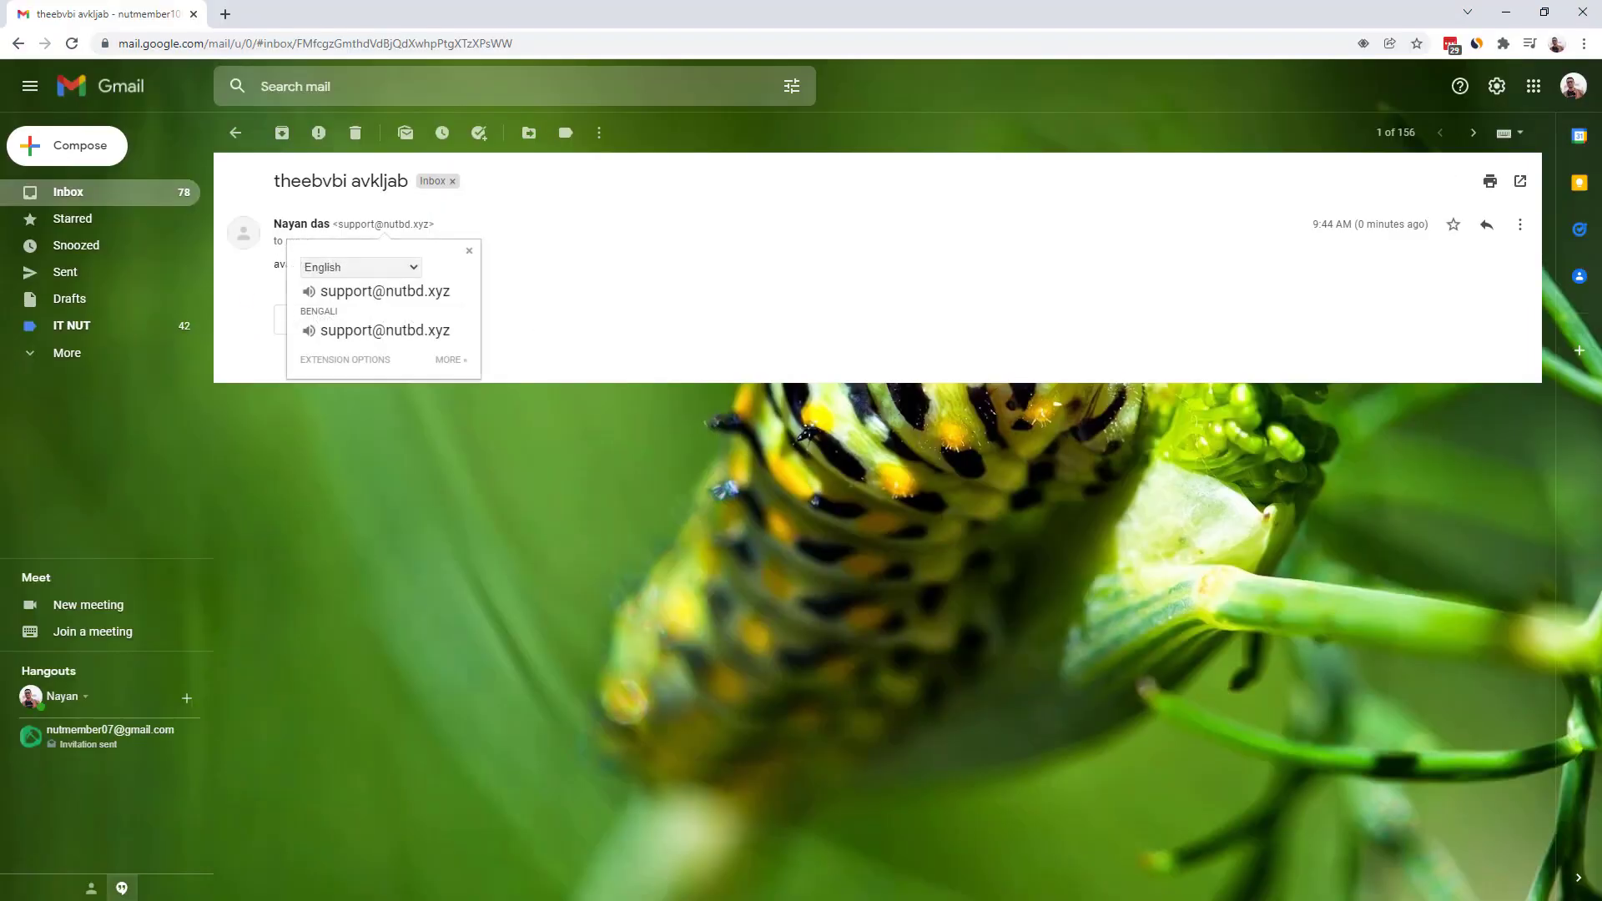
double_click(1030, 25)
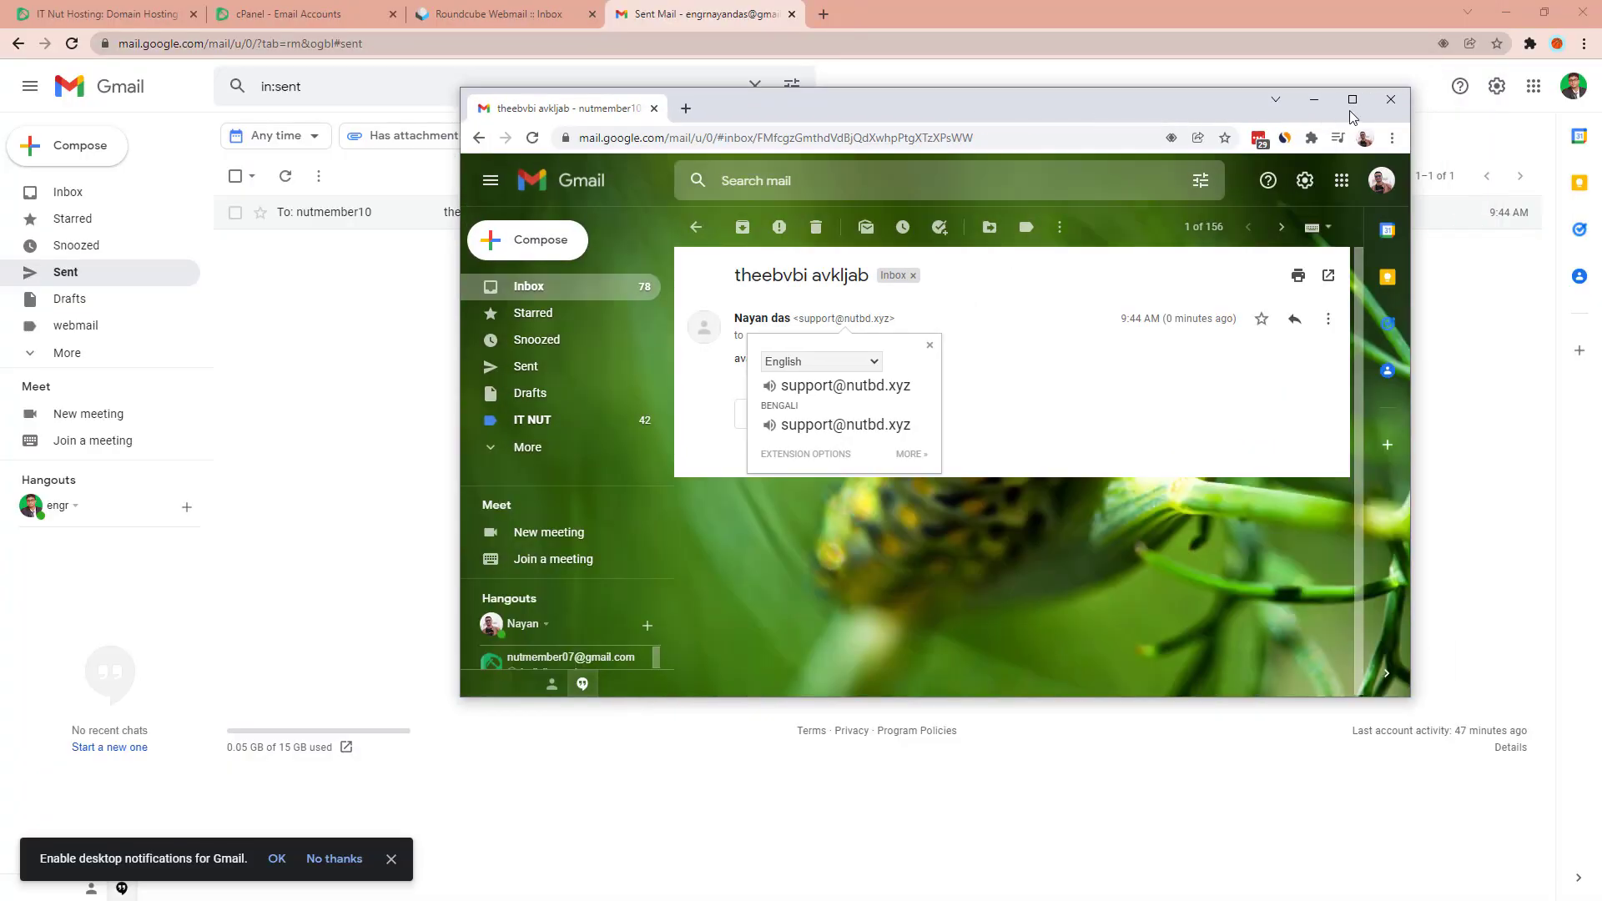
click(1392, 96)
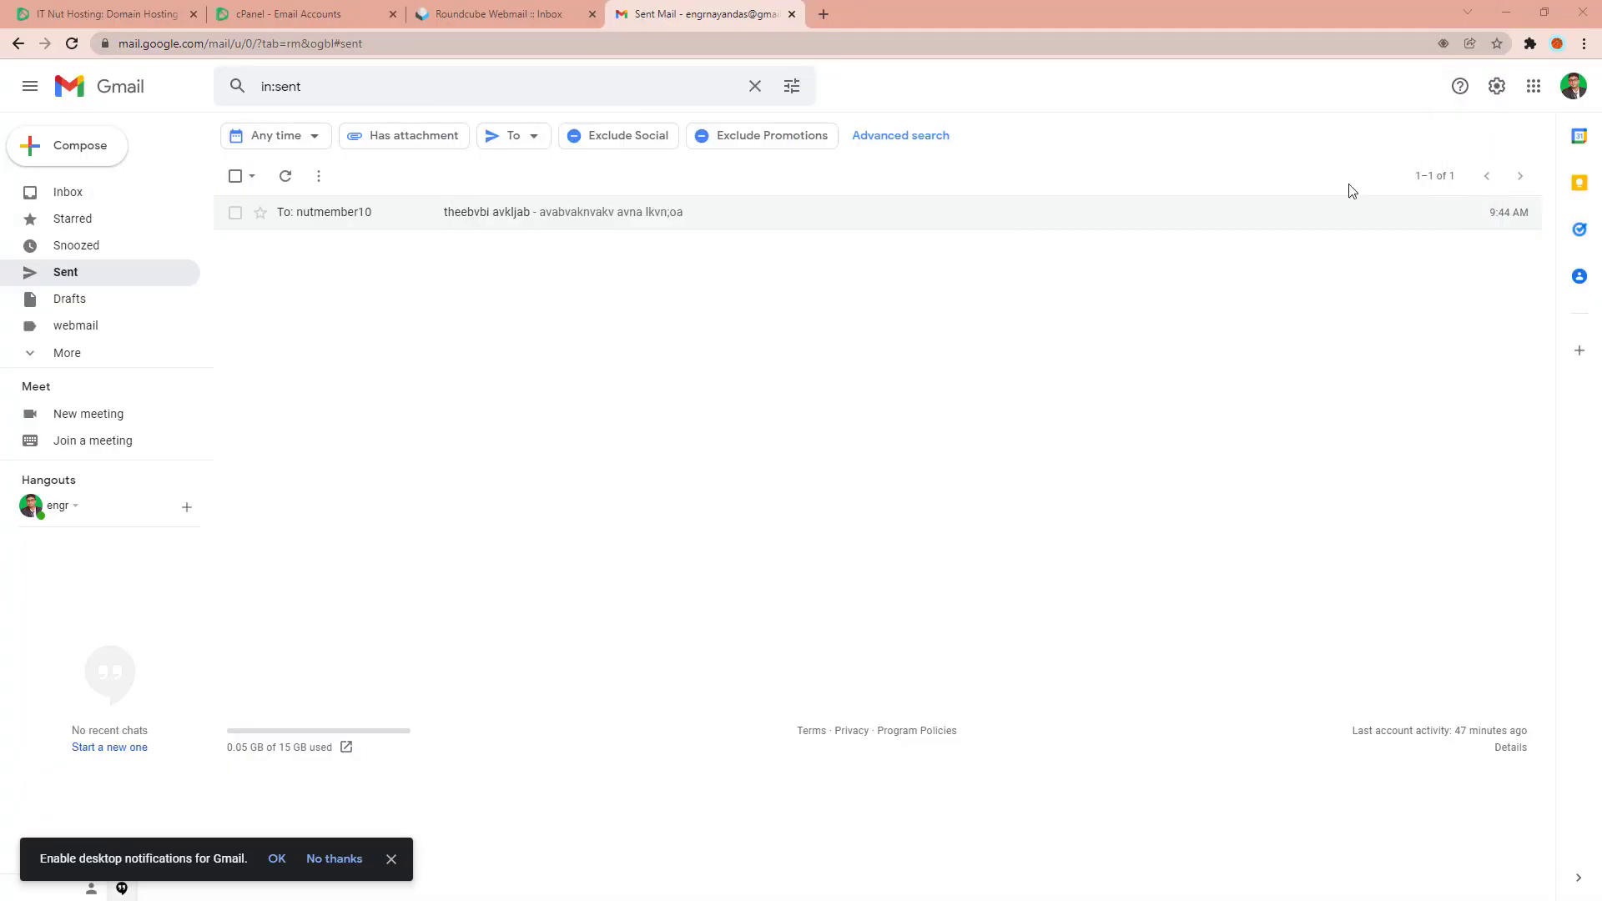